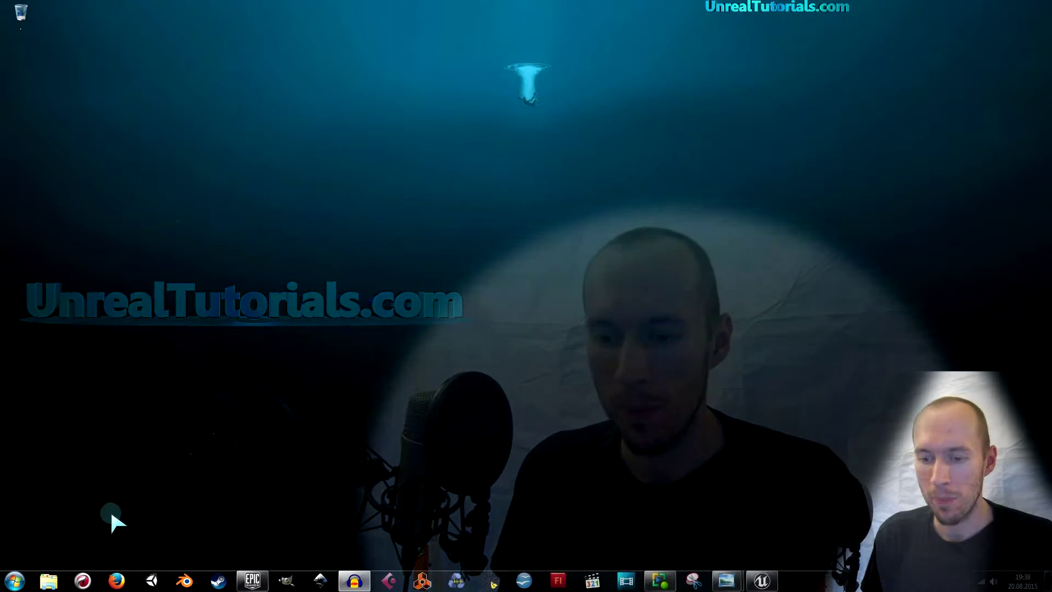
- Launch Blender 2.73 from the Windows taskbar
{"action": "left_click", "coordinate": [185, 580]}
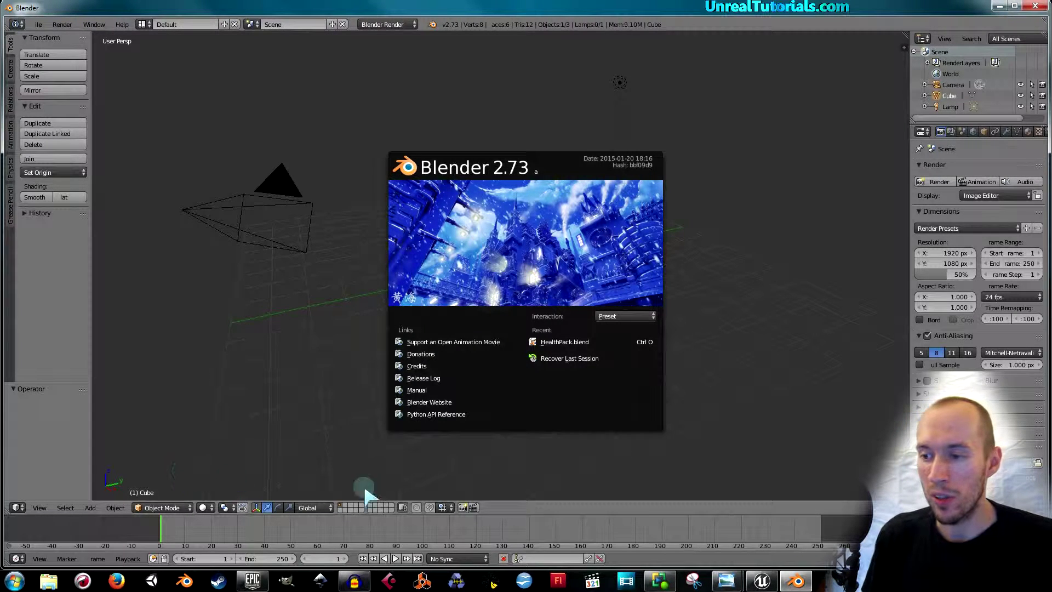
- Dismiss the splash screen and delete the default cube, keeping the camera and lamp
{"action": "left_click", "coordinate": [297, 376]}
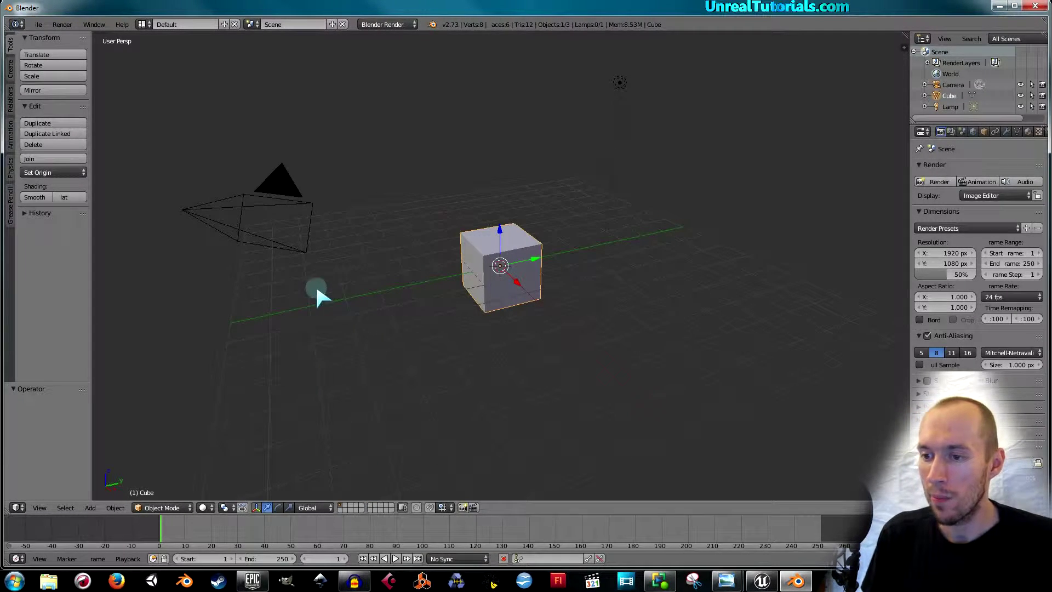
{"action": "mouse_move", "coordinate": [413, 313]}
{"action": "middle_mouse_down"}
{"action": "mouse_move", "coordinate": [443, 294]}
{"action": "mouse_move", "coordinate": [364, 289]}
{"action": "mouse_move", "coordinate": [428, 289]}
{"action": "middle_mouse_up"}
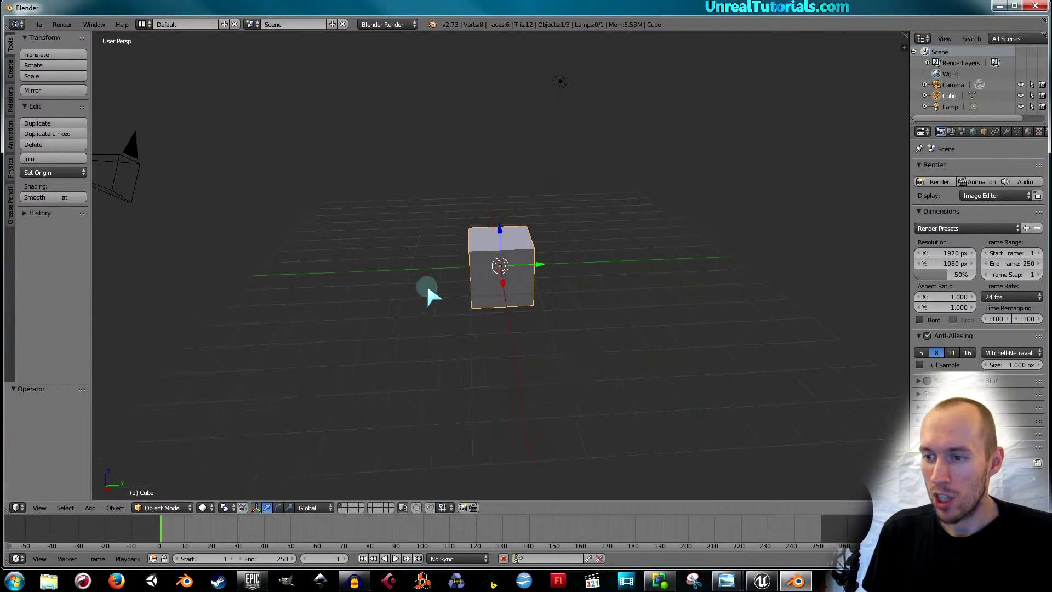
{"action": "key", "text": "x"}
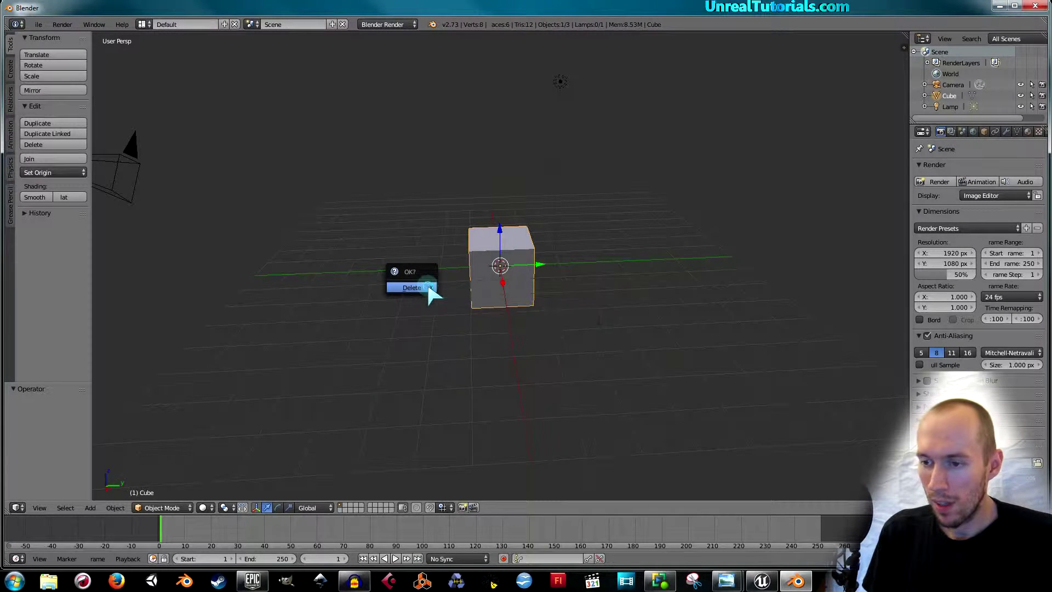
{"action": "left_click", "coordinate": [428, 289]}
{"action": "middle_click_drag", "start_coordinate": [475, 272], "coordinate": [467, 268]}
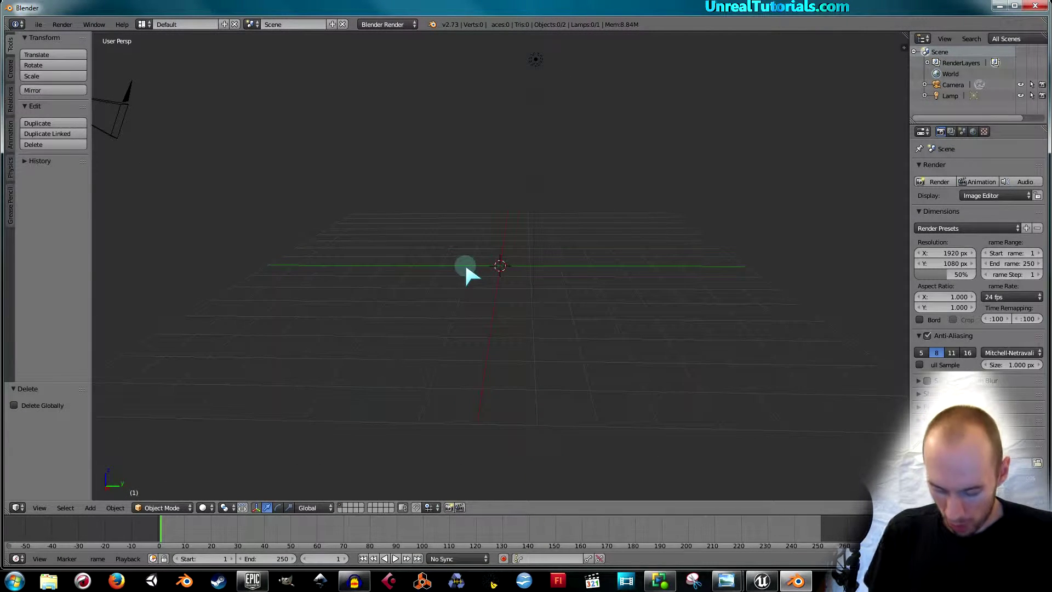
{"action": "key", "text": "shift+a"}
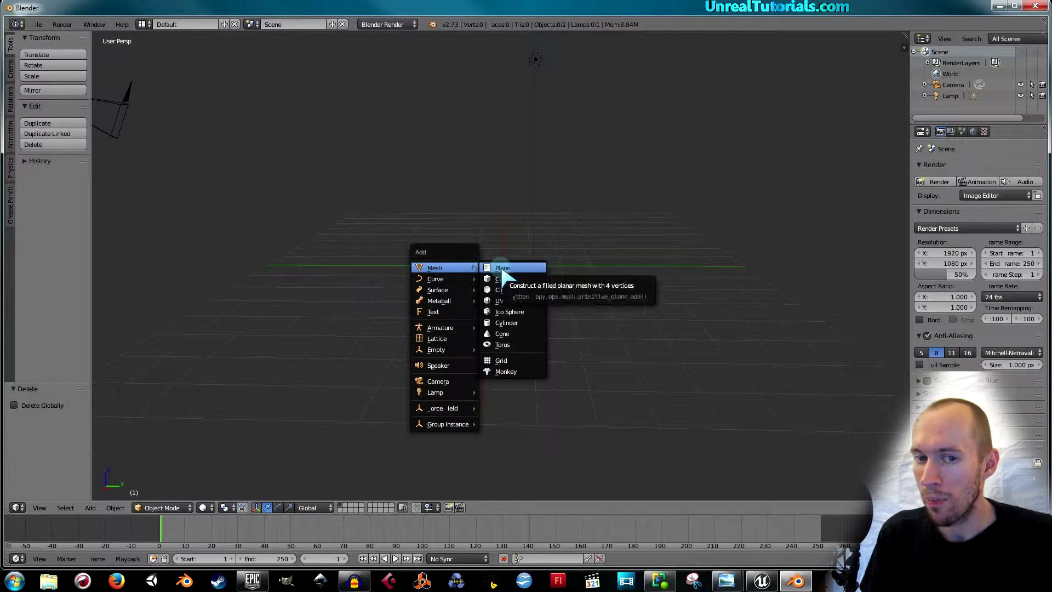
- Add a UV sphere with 32 segments and 16 rings at the scene centre and zoom in on it
{"action": "left_click", "coordinate": [509, 302]}
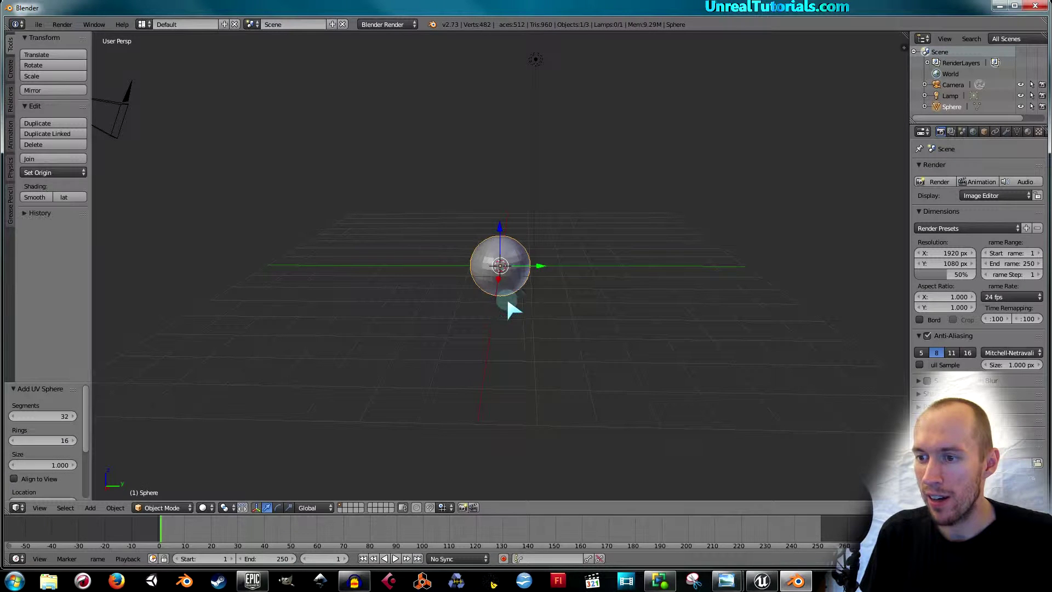
{"action": "middle_click_drag", "start_coordinate": [536, 296], "coordinate": [483, 286]}
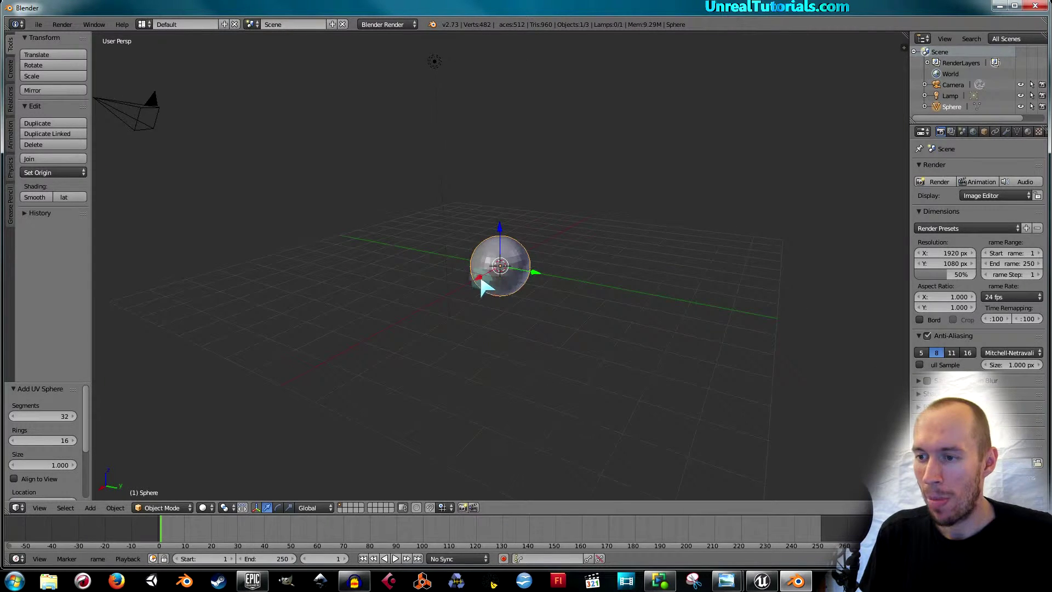
{"action": "scroll", "coordinate": [483, 280], "scroll_direction": "up", "scroll_amount": 5}
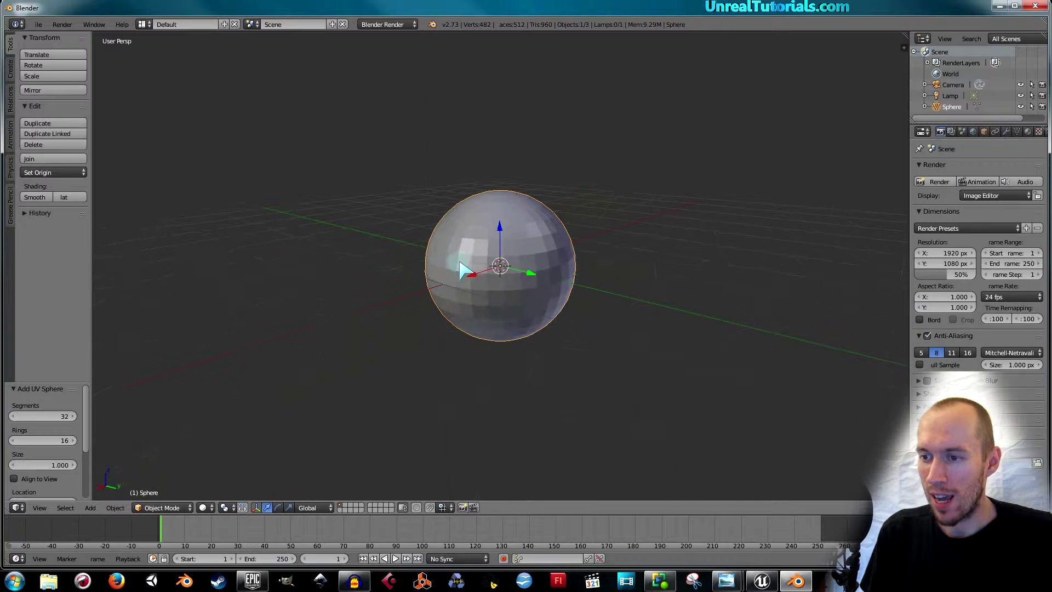
{"action": "scroll", "coordinate": [464, 271], "scroll_direction": "up", "scroll_amount": 2}
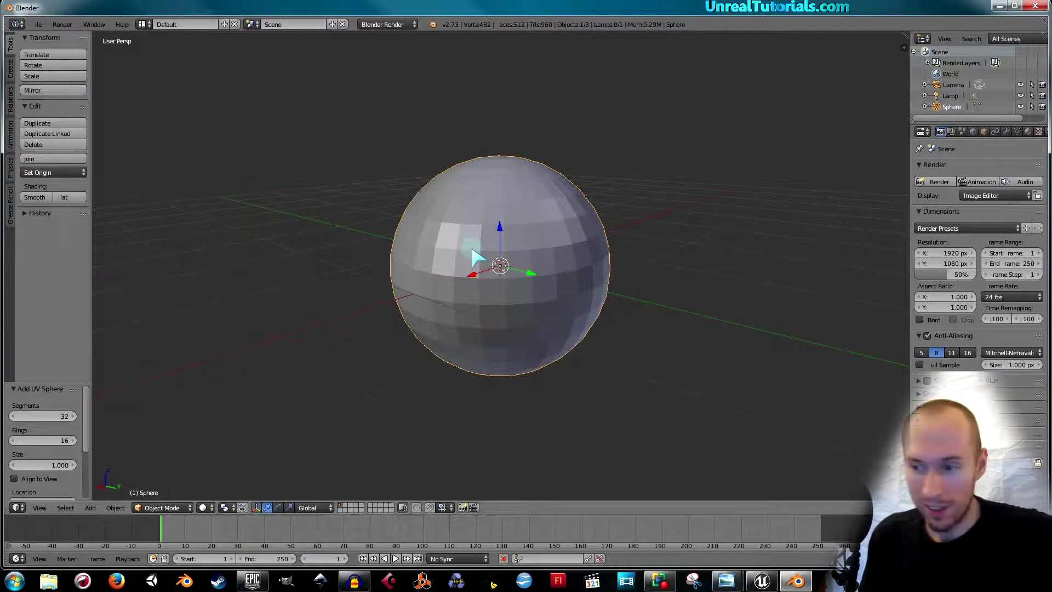
{"action": "scroll", "coordinate": [476, 246], "scroll_direction": "down", "scroll_amount": 2}
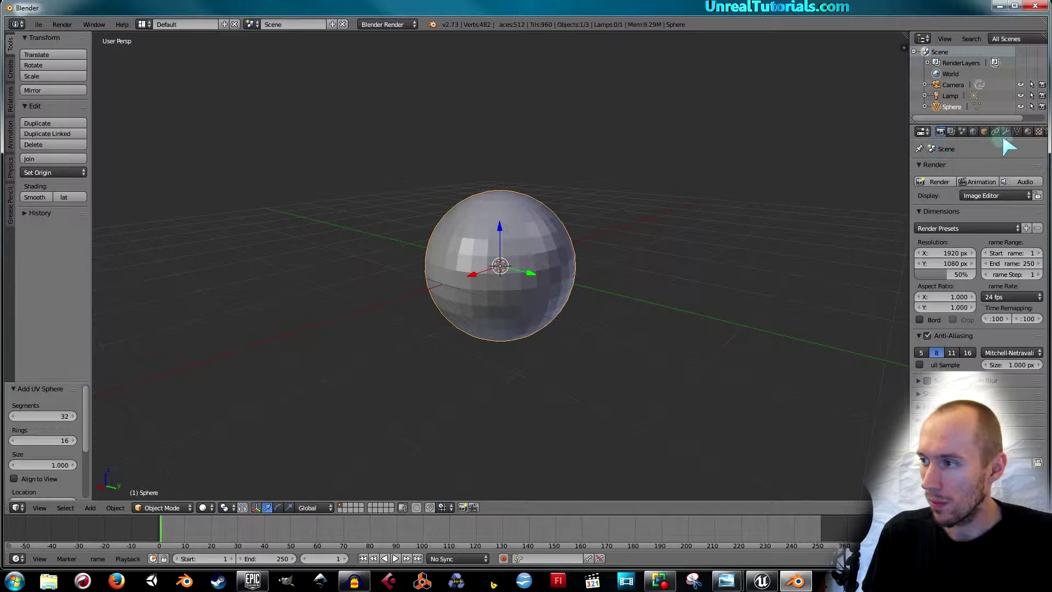
- Give the sphere a new material, Material.001, containing a new Image or Movie texture
{"action": "left_click_drag", "start_coordinate": [910, 171], "coordinate": [784, 165]}
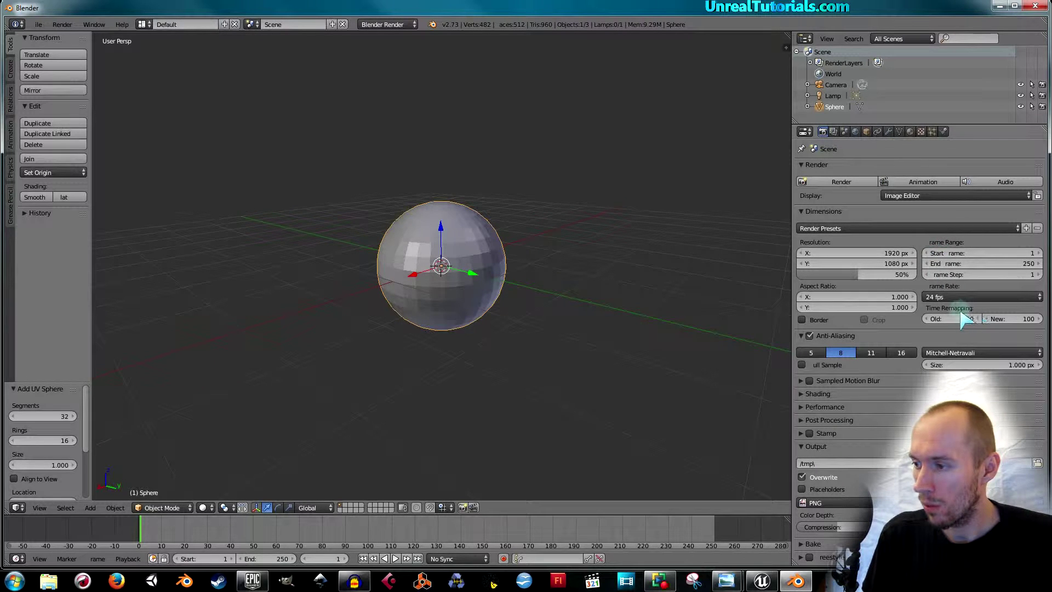
{"action": "left_click", "coordinate": [910, 132]}
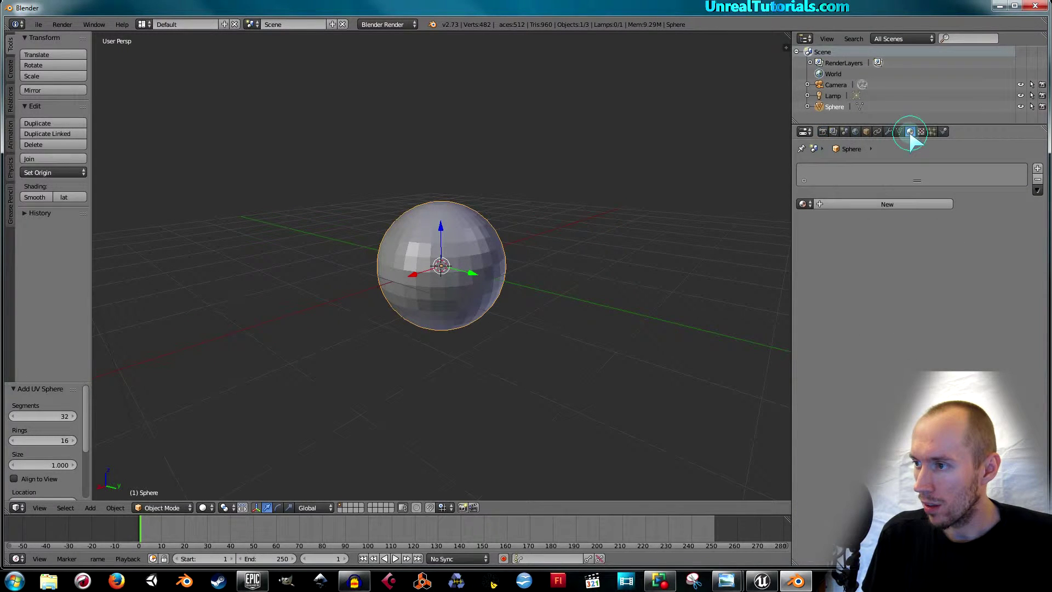
{"action": "left_click", "coordinate": [881, 205]}
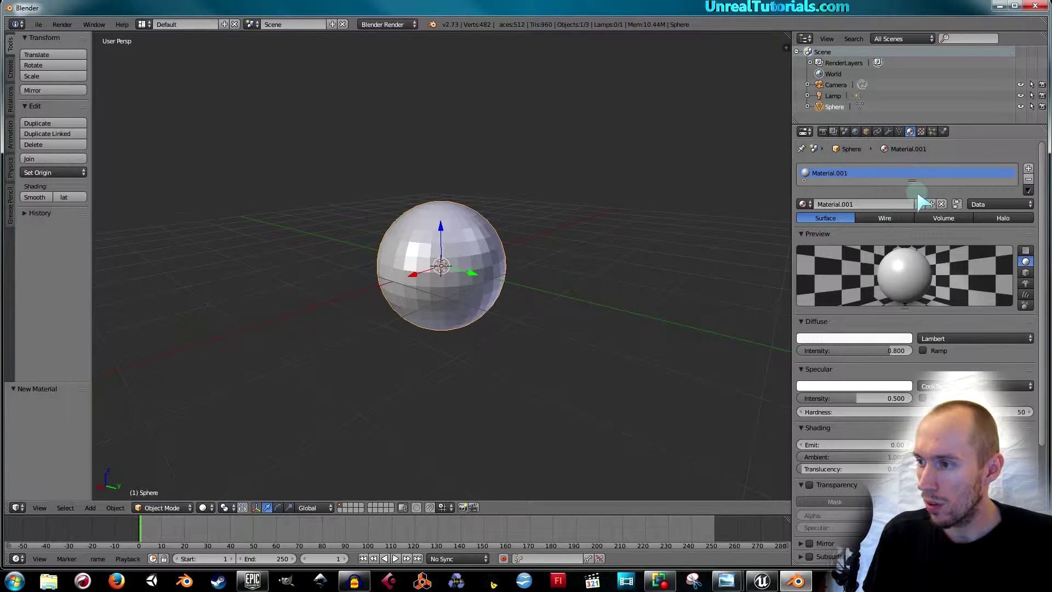
{"action": "left_click", "coordinate": [922, 132]}
{"action": "left_click", "coordinate": [889, 253]}
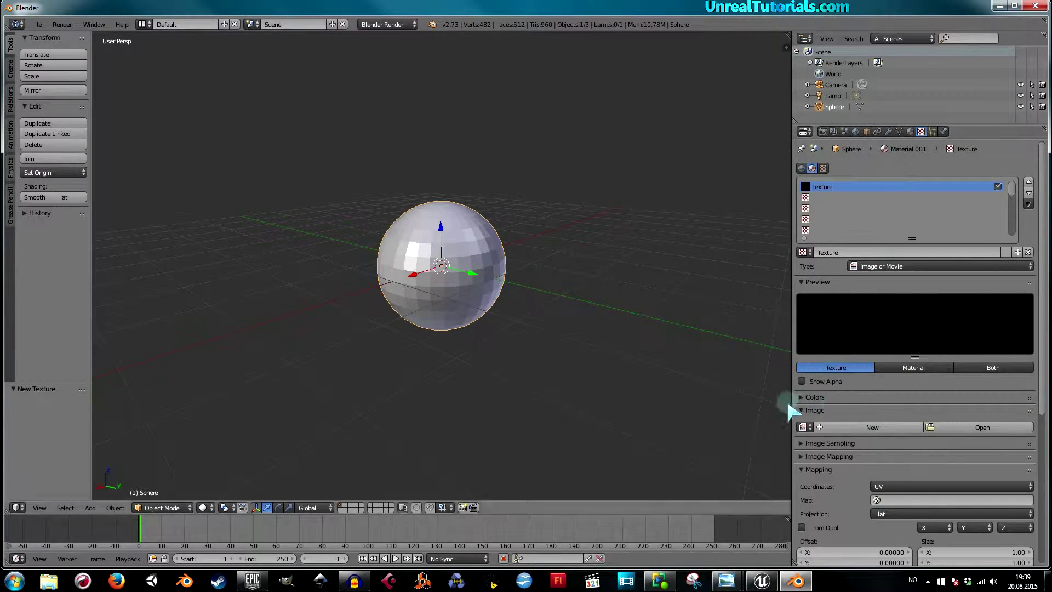
- Load seamless football pattern.jpg from the Desktop as the sphere's texture image
{"action": "left_click", "coordinate": [983, 428]}
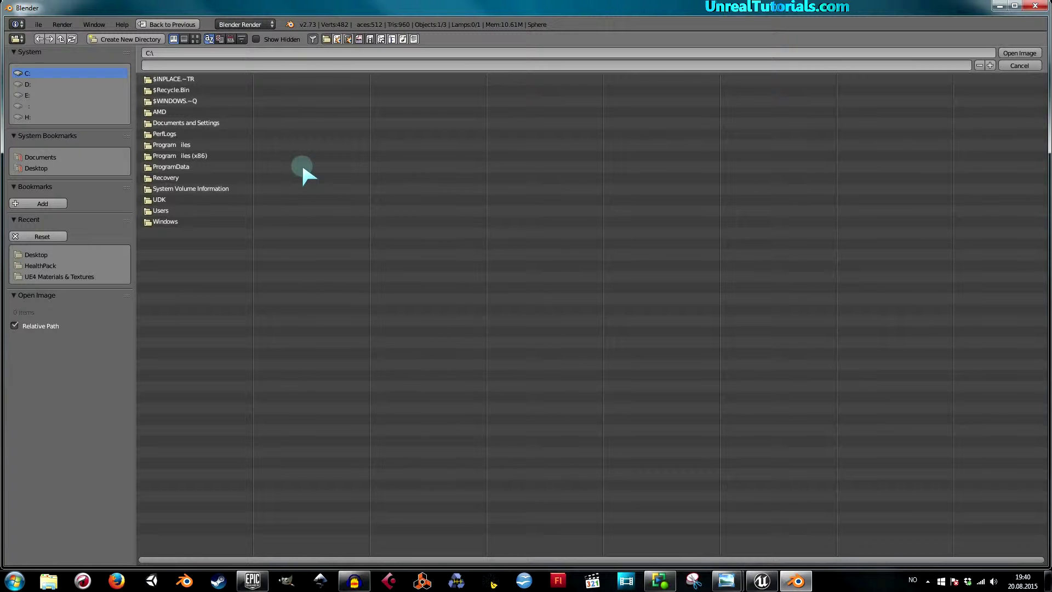
{"action": "left_click", "coordinate": [36, 168]}
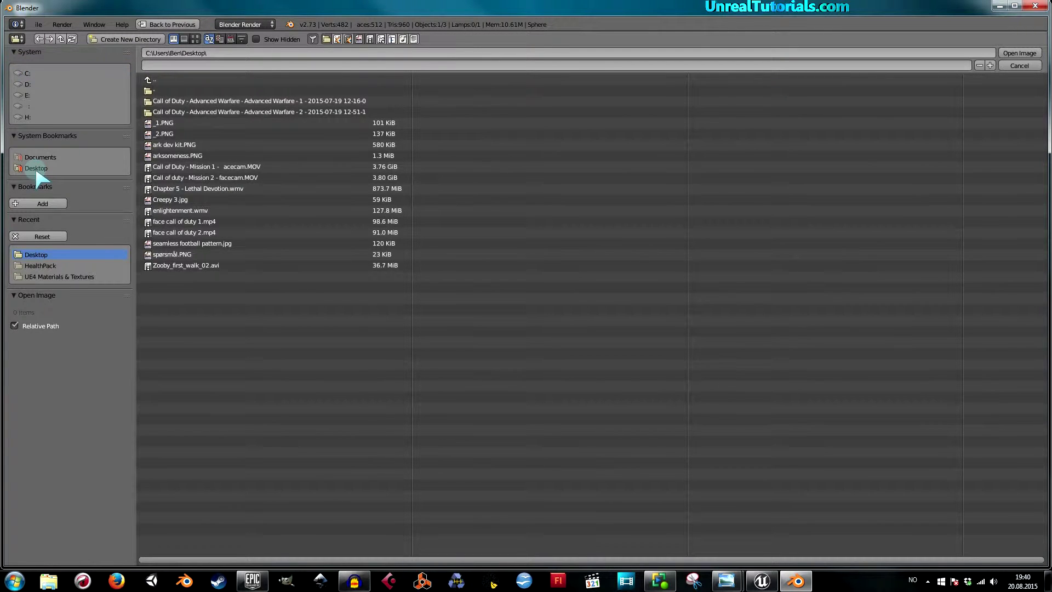
{"action": "left_click", "coordinate": [185, 244]}
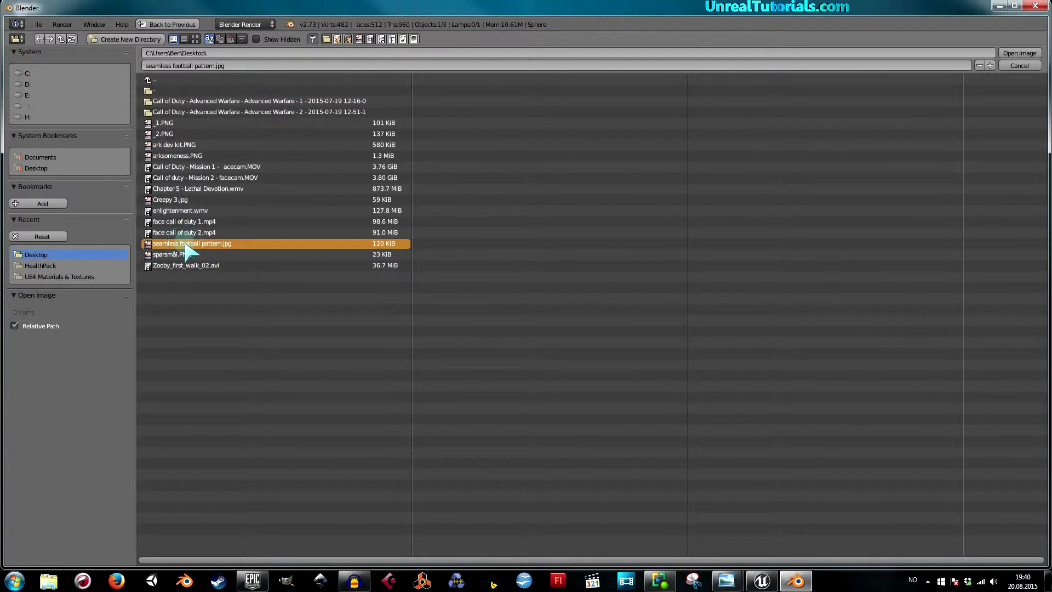
{"action": "left_click", "coordinate": [1018, 54]}
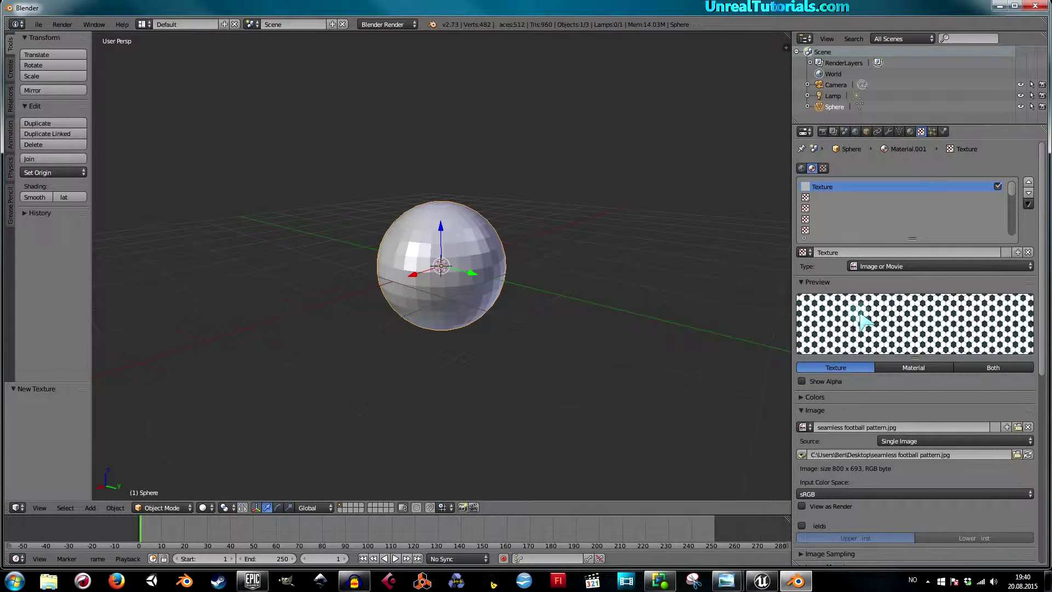
- Keep the texture's mapping coordinates set to UV
{"action": "scroll", "coordinate": [858, 317], "scroll_direction": "down", "scroll_amount": 4}
{"action": "scroll", "coordinate": [884, 257], "scroll_direction": "down", "scroll_amount": 2}
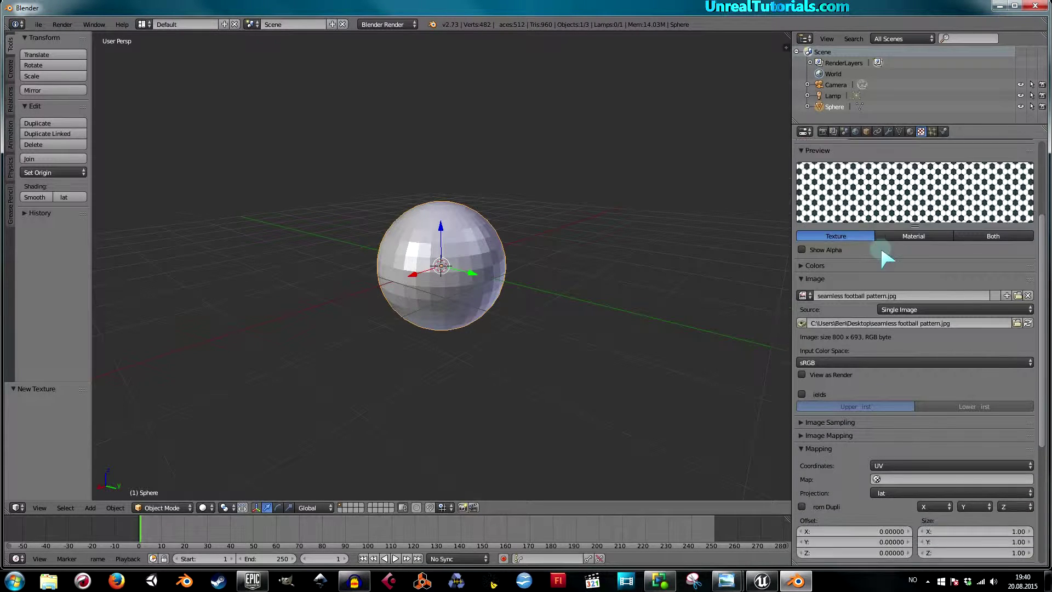
{"action": "scroll", "coordinate": [880, 251], "scroll_direction": "down", "scroll_amount": 1}
{"action": "scroll", "coordinate": [874, 285], "scroll_direction": "down", "scroll_amount": 4}
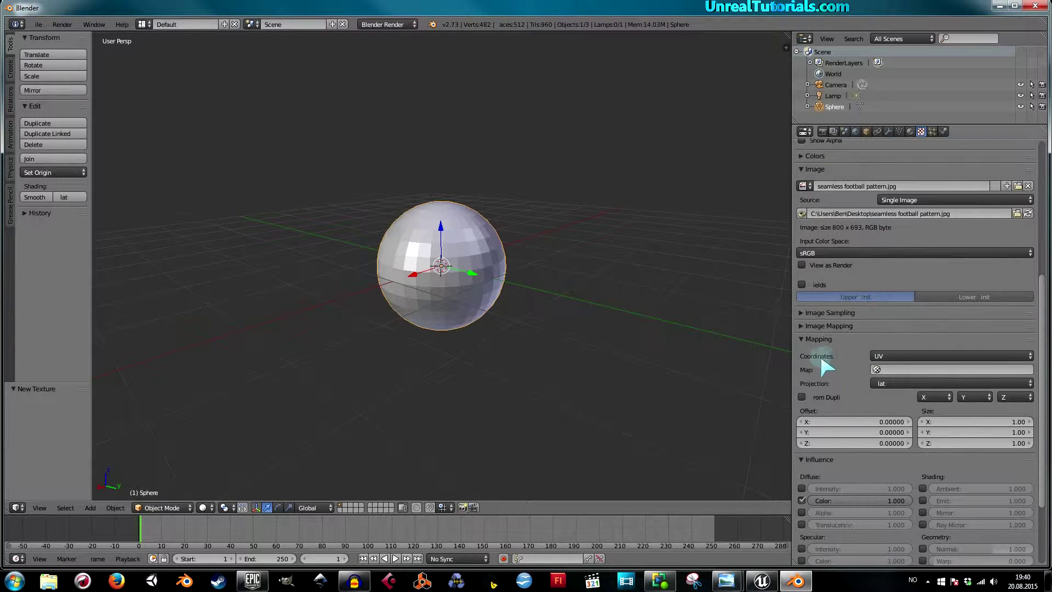
{"action": "left_click", "coordinate": [907, 356]}
{"action": "left_click", "coordinate": [895, 313]}
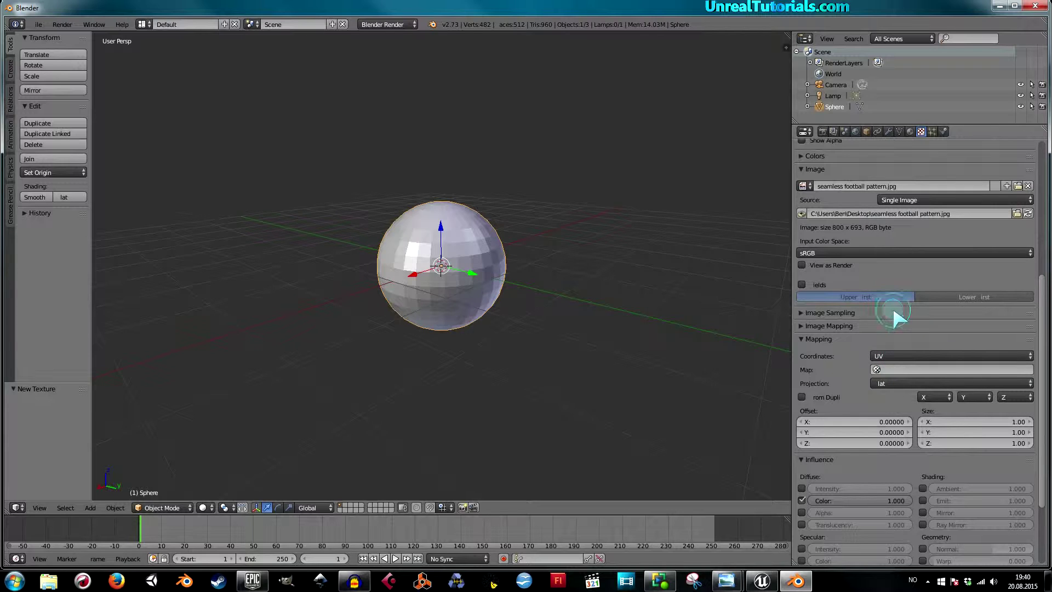
{"action": "scroll", "coordinate": [894, 323], "scroll_direction": "up", "scroll_amount": 2}
{"action": "scroll", "coordinate": [897, 313], "scroll_direction": "up", "scroll_amount": 5}
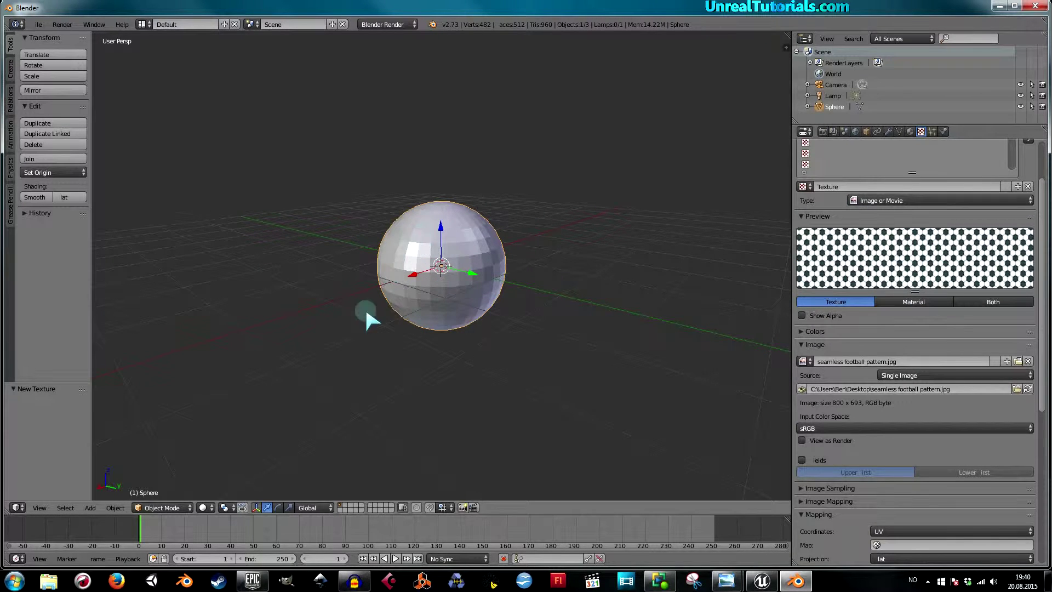
- Switch the viewport to Texture shading and put the sphere into Edit Mode
{"action": "left_click", "coordinate": [203, 509]}
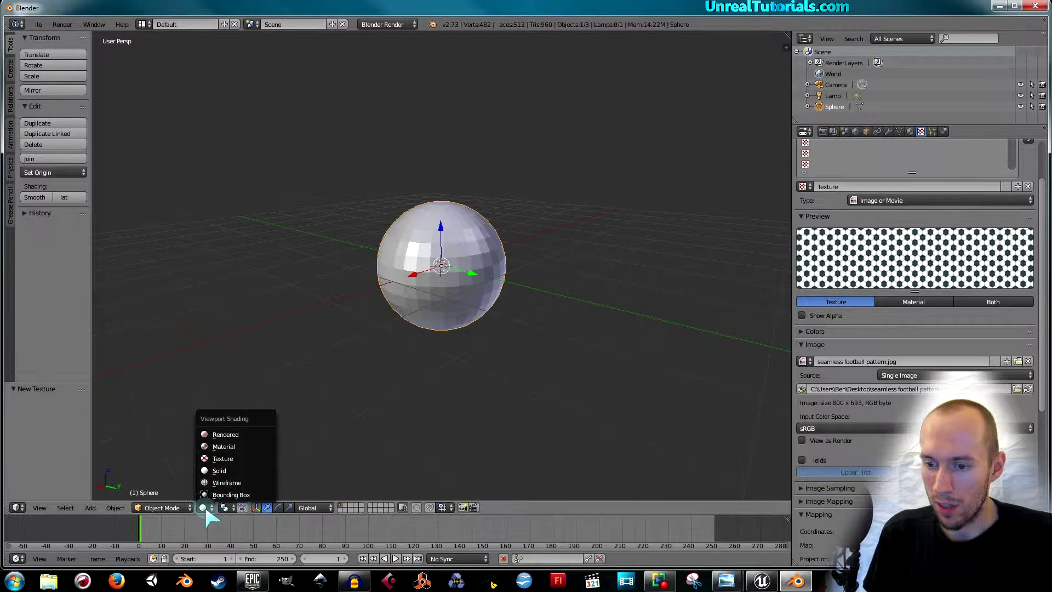
{"action": "left_click", "coordinate": [233, 461]}
{"action": "mouse_move", "coordinate": [433, 224]}
{"action": "middle_mouse_down"}
{"action": "mouse_move", "coordinate": [435, 272]}
{"action": "mouse_move", "coordinate": [436, 259]}
{"action": "middle_mouse_up"}
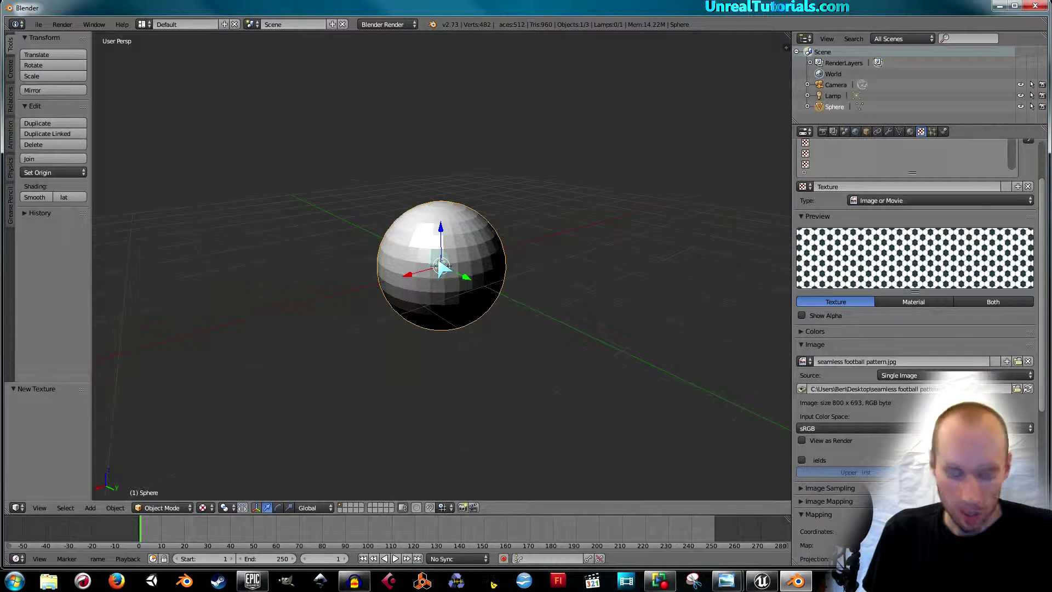
{"action": "key", "text": "Tab"}
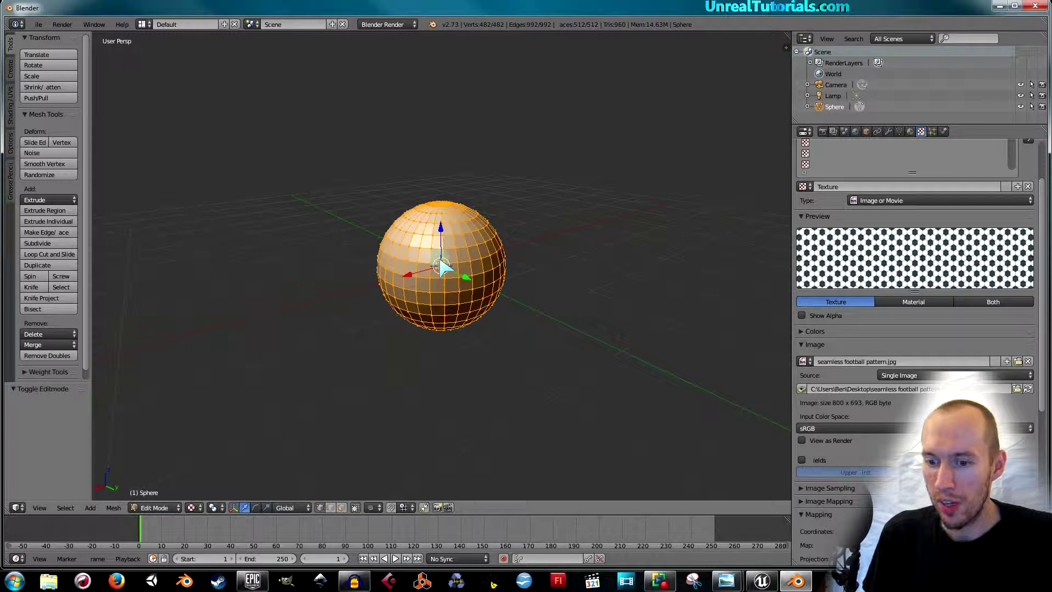
- Select the whole sphere mesh in Edit Mode and UV-unwrap it with Angle Based, margin 0.001
{"action": "key", "text": "Tab"}
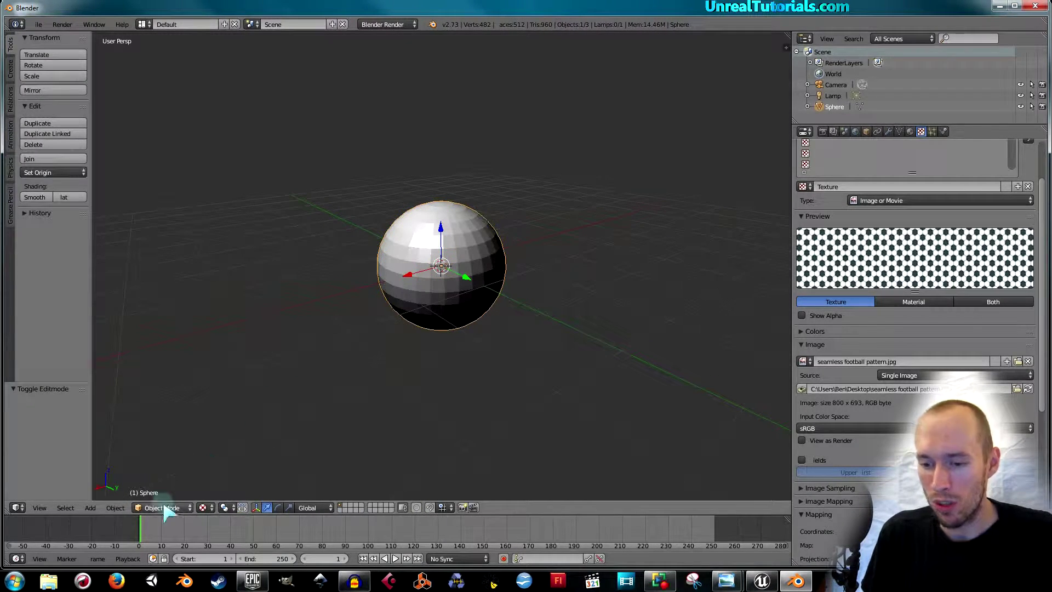
{"action": "left_click", "coordinate": [161, 508]}
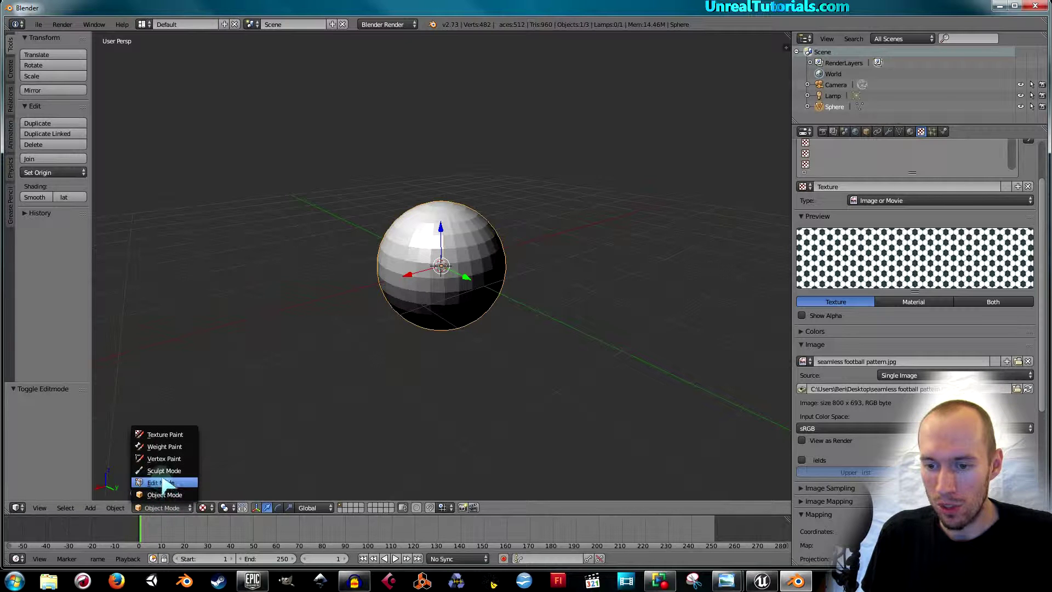
{"action": "left_click", "coordinate": [161, 483]}
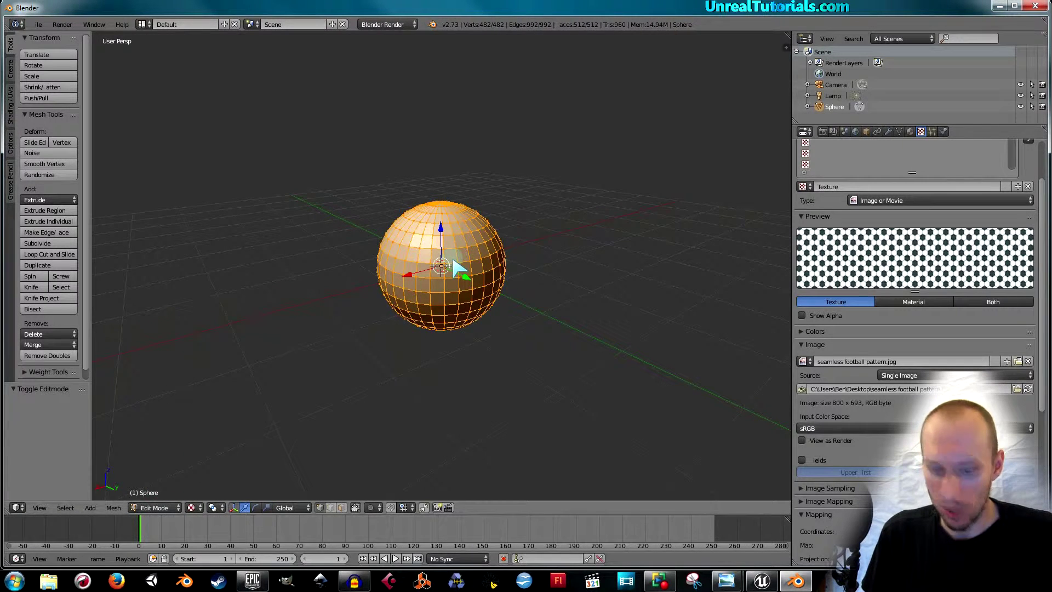
{"action": "key", "text": "a"}
{"action": "key", "text": "a"}
{"action": "key", "text": "a"}
{"action": "key", "text": "a"}
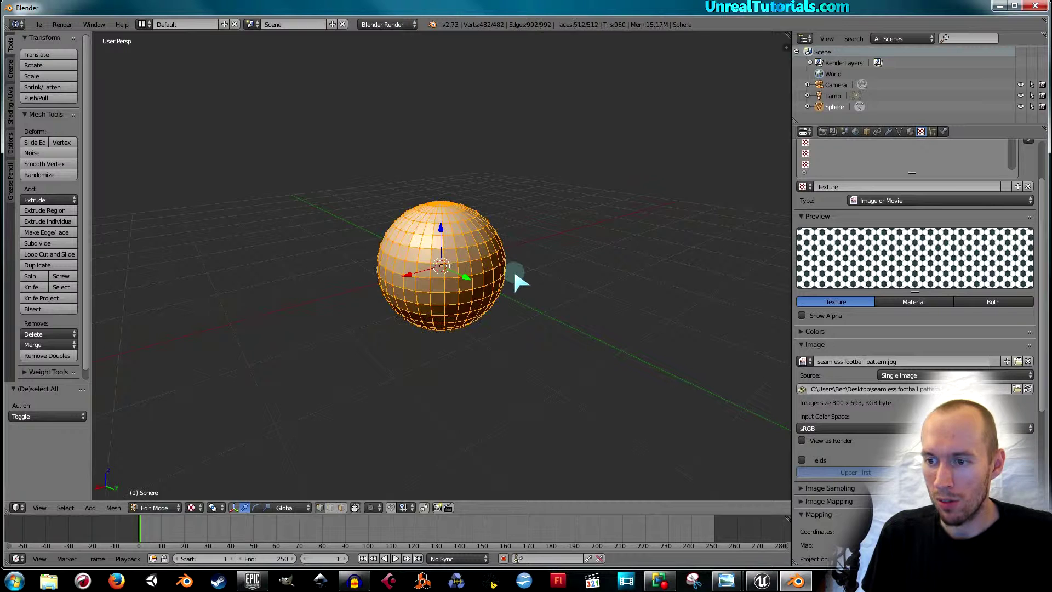
{"action": "key", "text": "a"}
{"action": "key", "text": "a"}
{"action": "key", "text": "a"}
{"action": "key", "text": "a"}
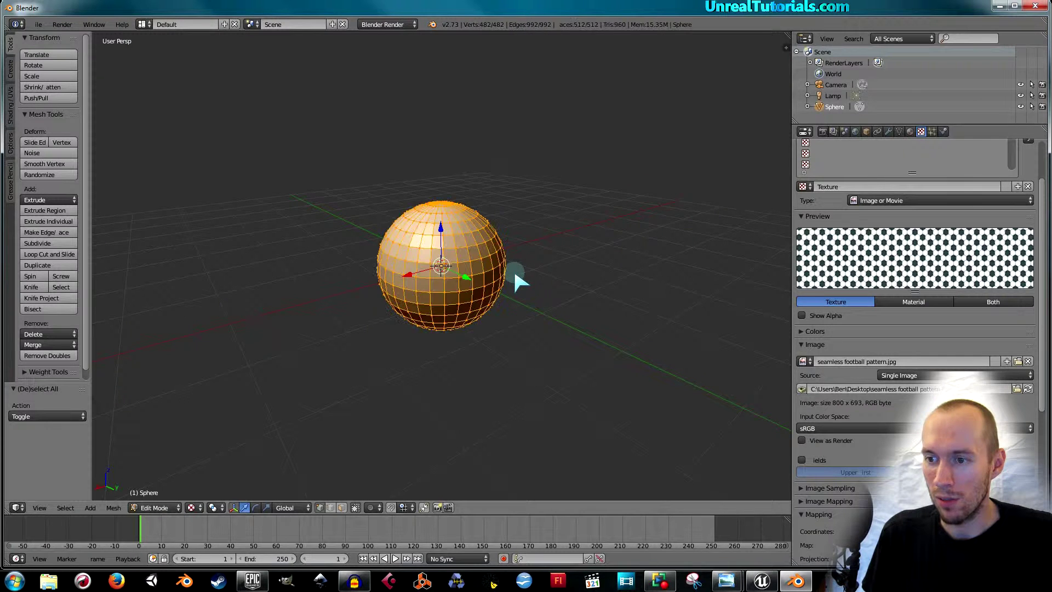
{"action": "key", "text": "a"}
{"action": "key", "text": "a"}
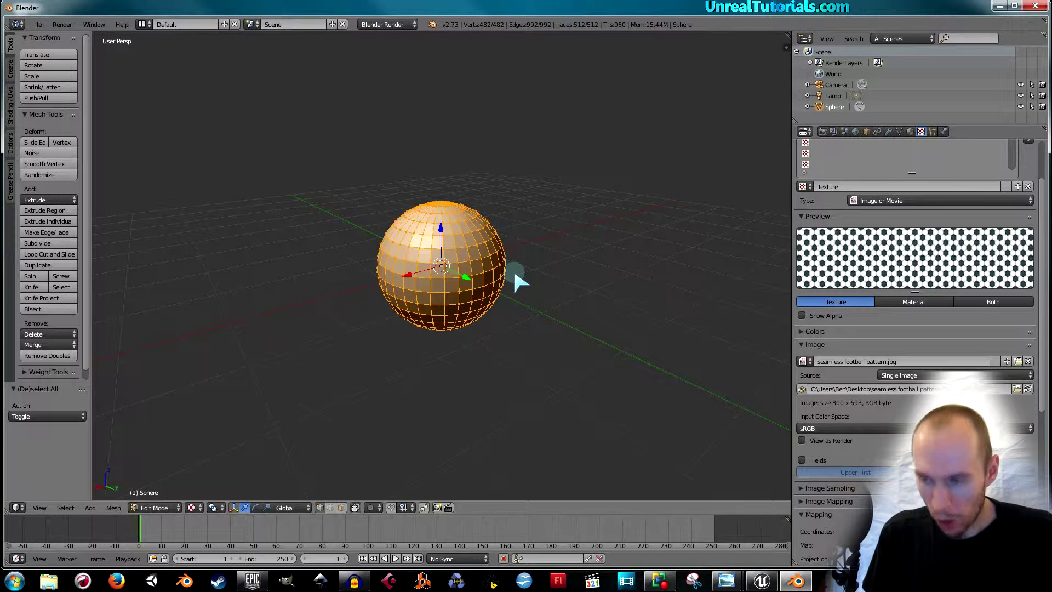
{"action": "key", "text": "u"}
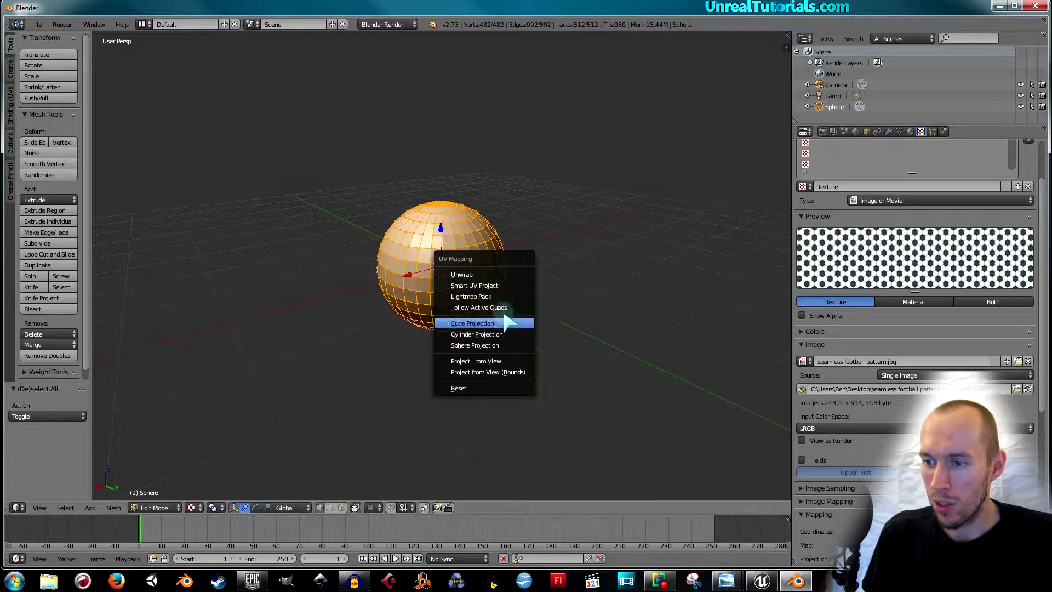
{"action": "left_click", "coordinate": [499, 276]}
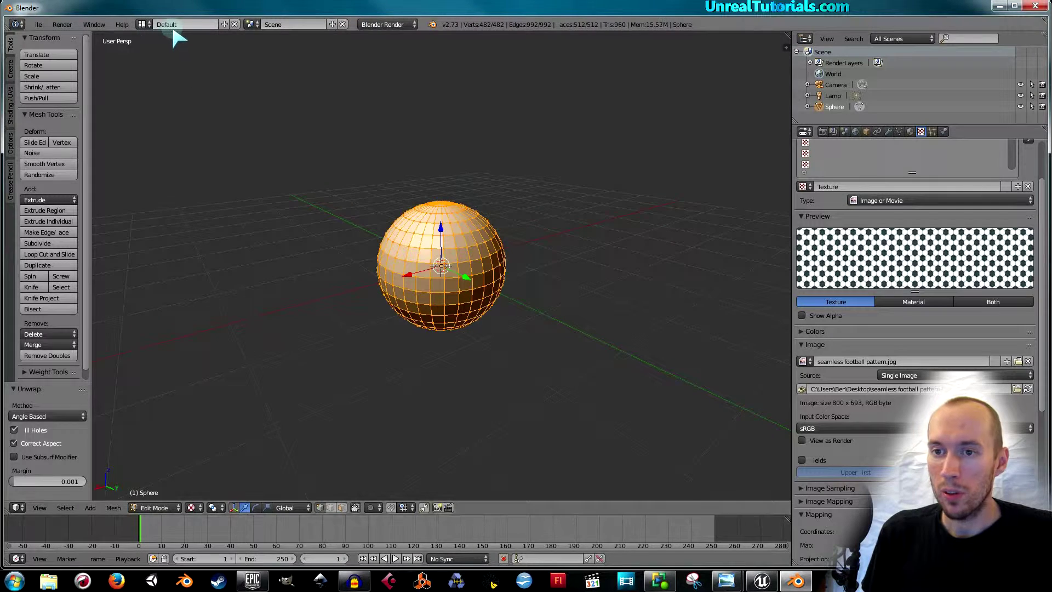
- Switch to the UV Editing layout and load seamless football pattern.jpg into the image editor, fitted to view
{"action": "left_click", "coordinate": [142, 25]}
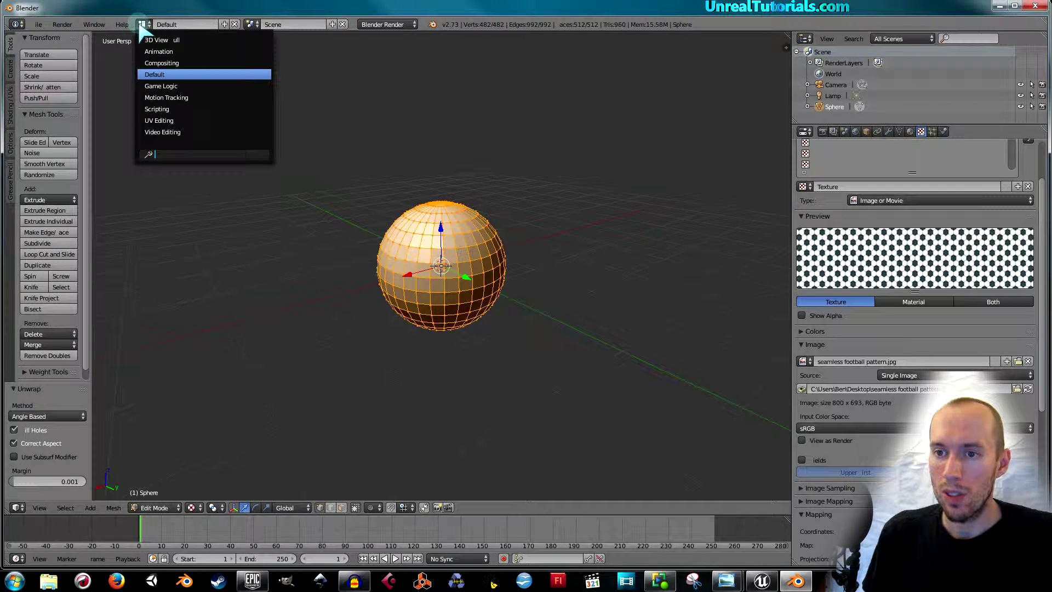
{"action": "left_click", "coordinate": [186, 126]}
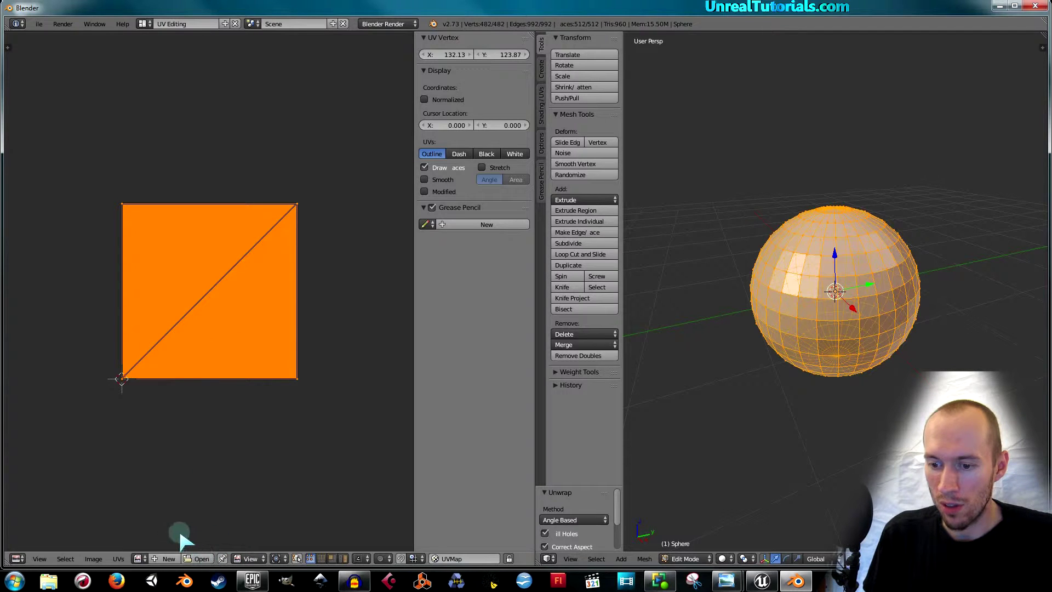
{"action": "left_click", "coordinate": [197, 560]}
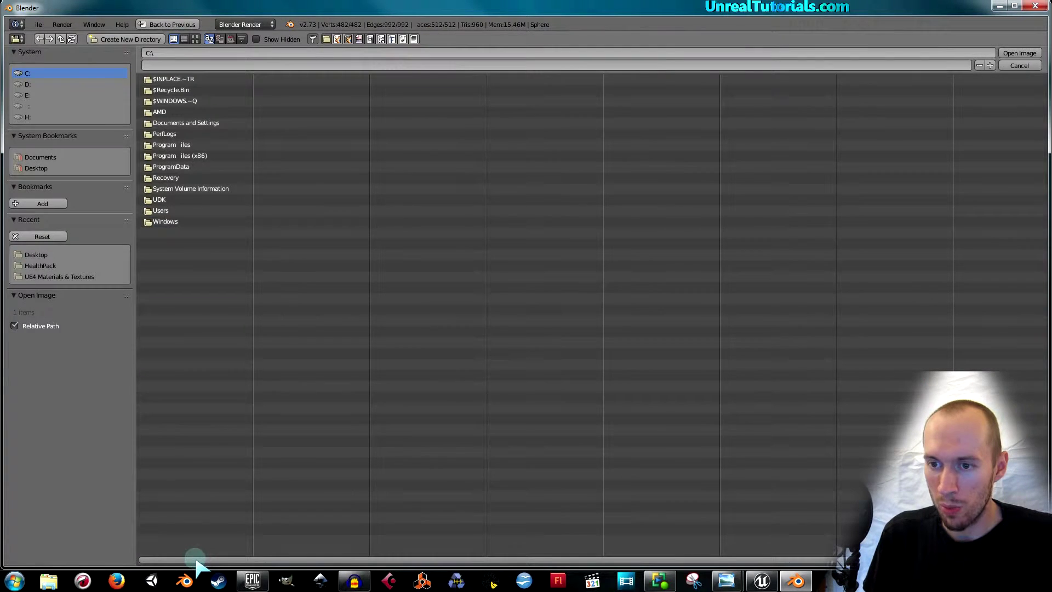
{"action": "left_click", "coordinate": [36, 168]}
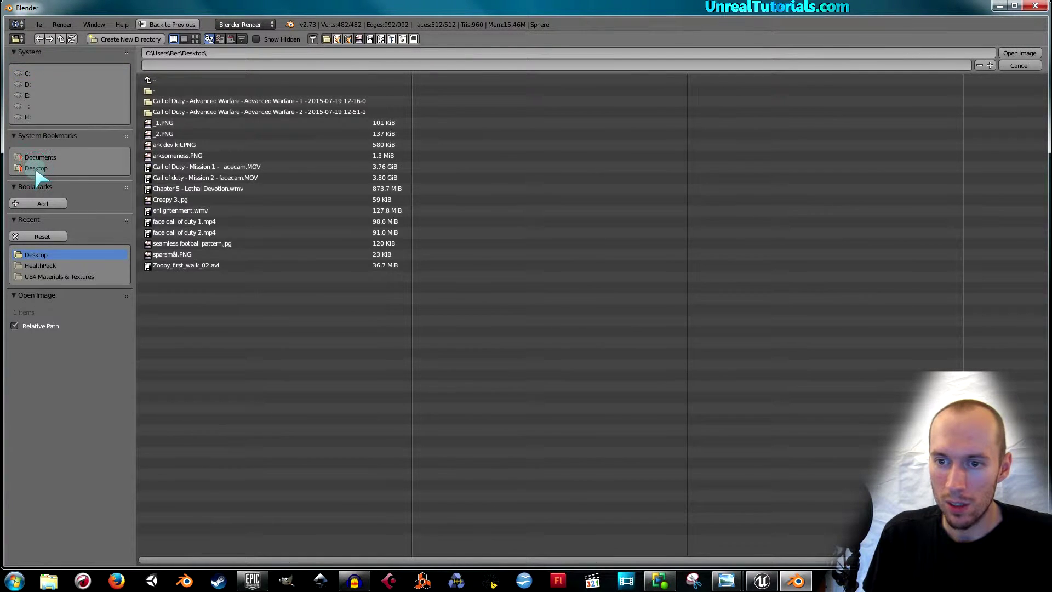
{"action": "left_click", "coordinate": [209, 243]}
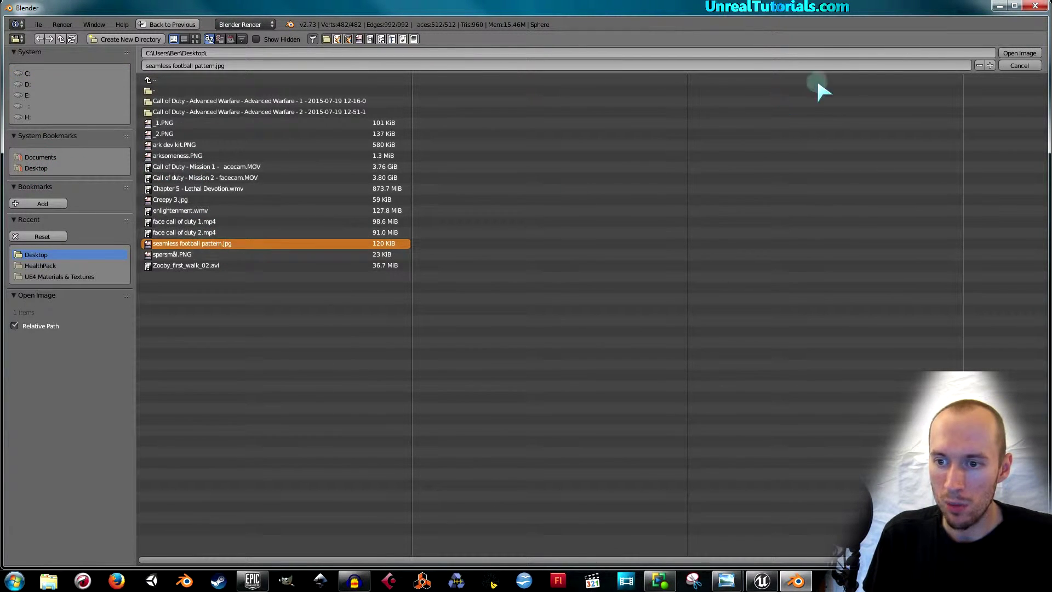
{"action": "left_click", "coordinate": [1020, 52]}
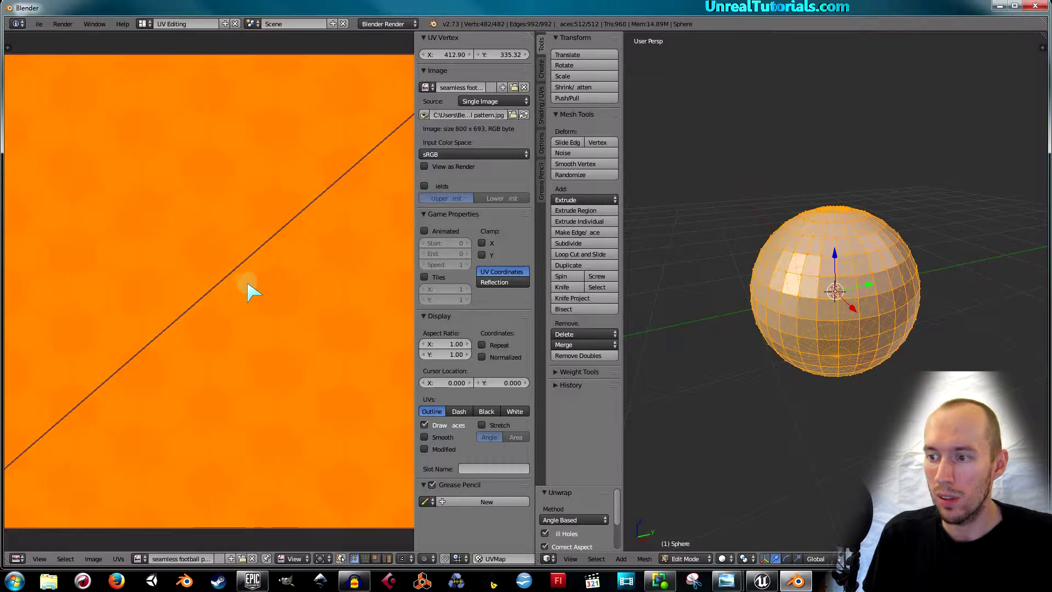
{"action": "key", "text": "Home"}
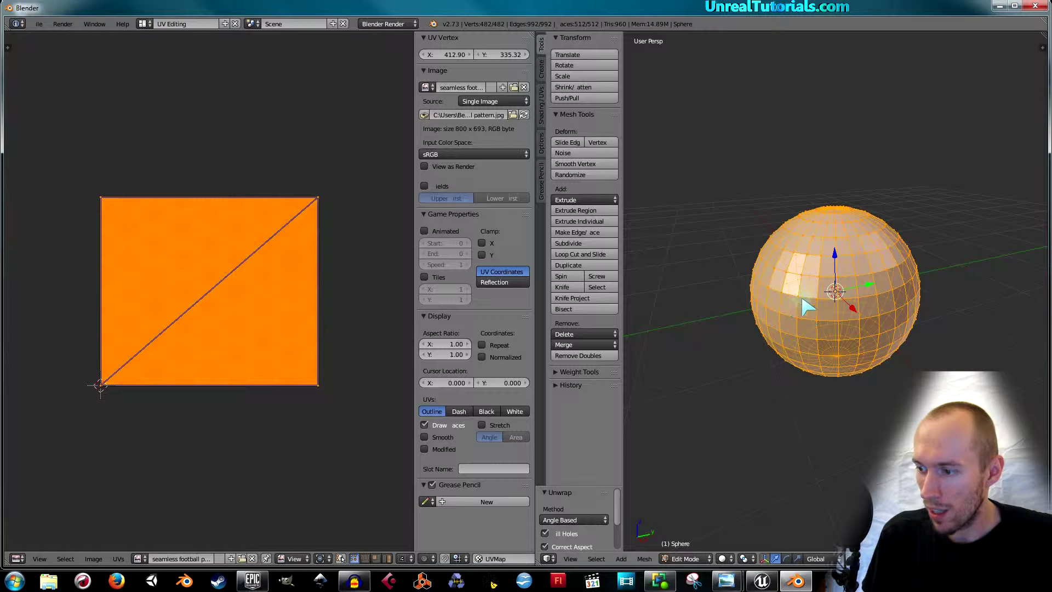
- Set the 3D viewport to Texture shading so the football pattern shows on the sphere
{"action": "left_click", "coordinate": [724, 559]}
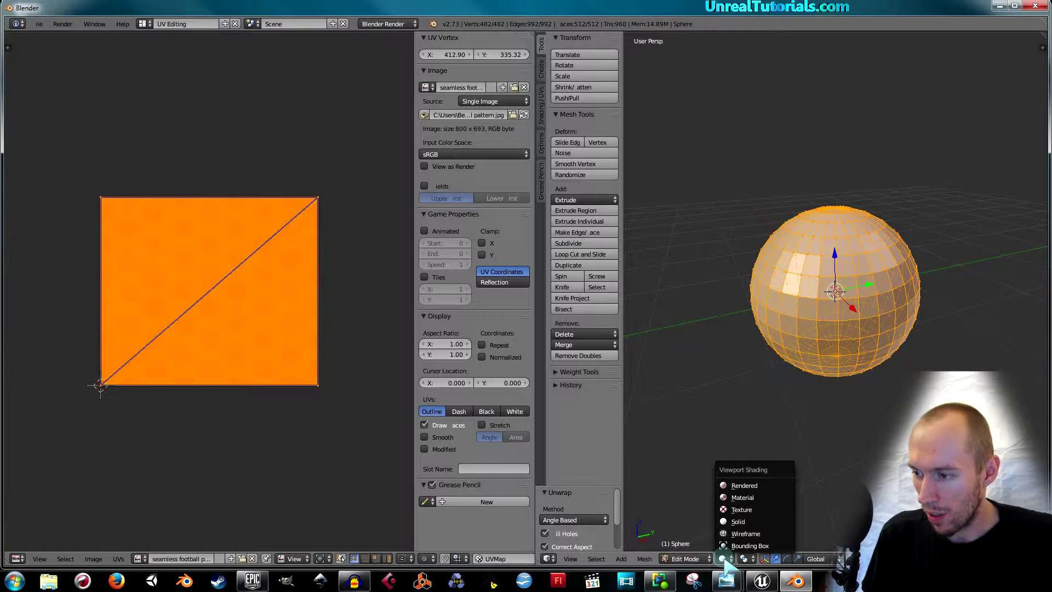
{"action": "left_click", "coordinate": [741, 509]}
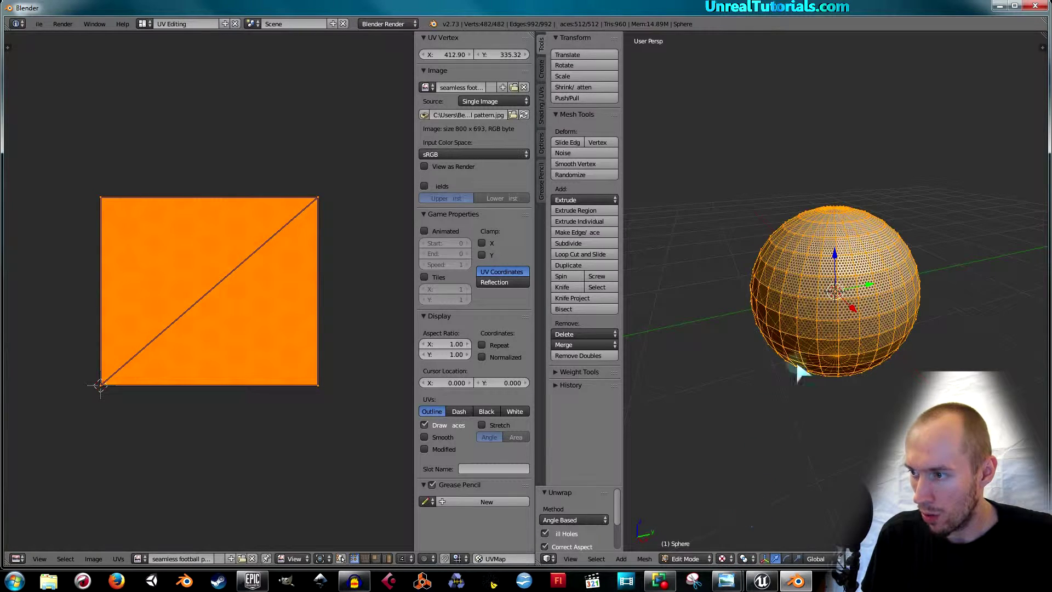
{"action": "scroll", "coordinate": [842, 296], "scroll_direction": "up", "scroll_amount": 3}
{"action": "scroll", "coordinate": [845, 288], "scroll_direction": "up", "scroll_amount": 2}
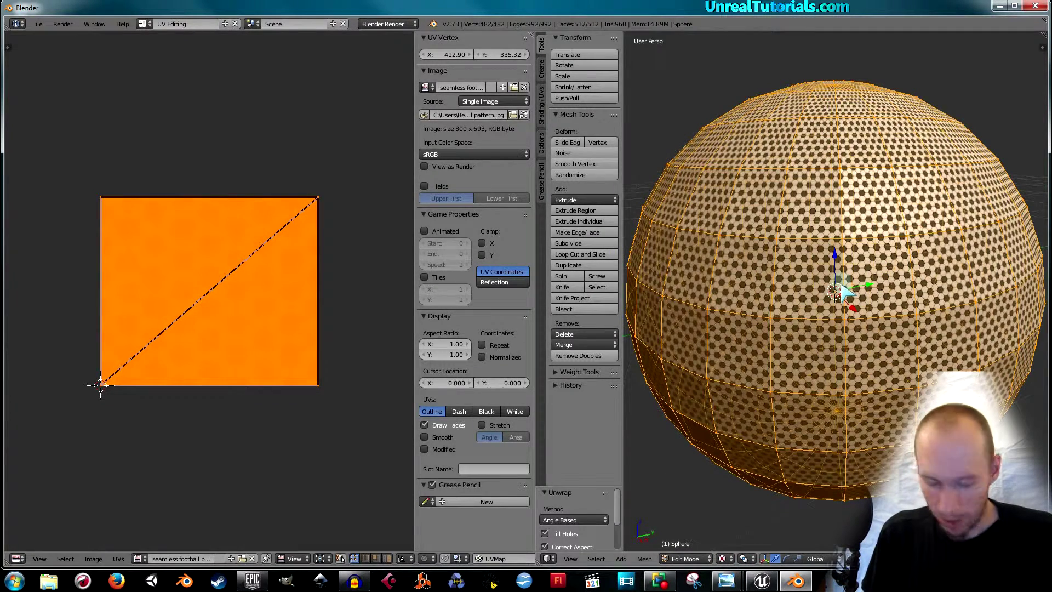
{"action": "key", "text": "Tab"}
{"action": "scroll", "coordinate": [847, 288], "scroll_direction": "down", "scroll_amount": 2}
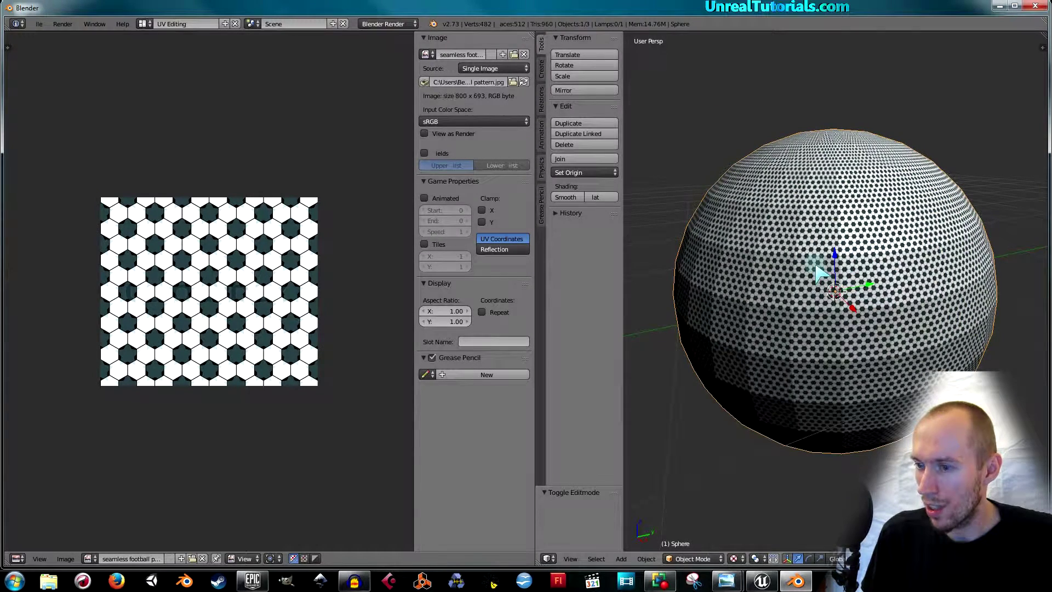
{"action": "scroll", "coordinate": [821, 272], "scroll_direction": "down", "scroll_amount": 1}
{"action": "scroll", "coordinate": [805, 336], "scroll_direction": "down", "scroll_amount": 4}
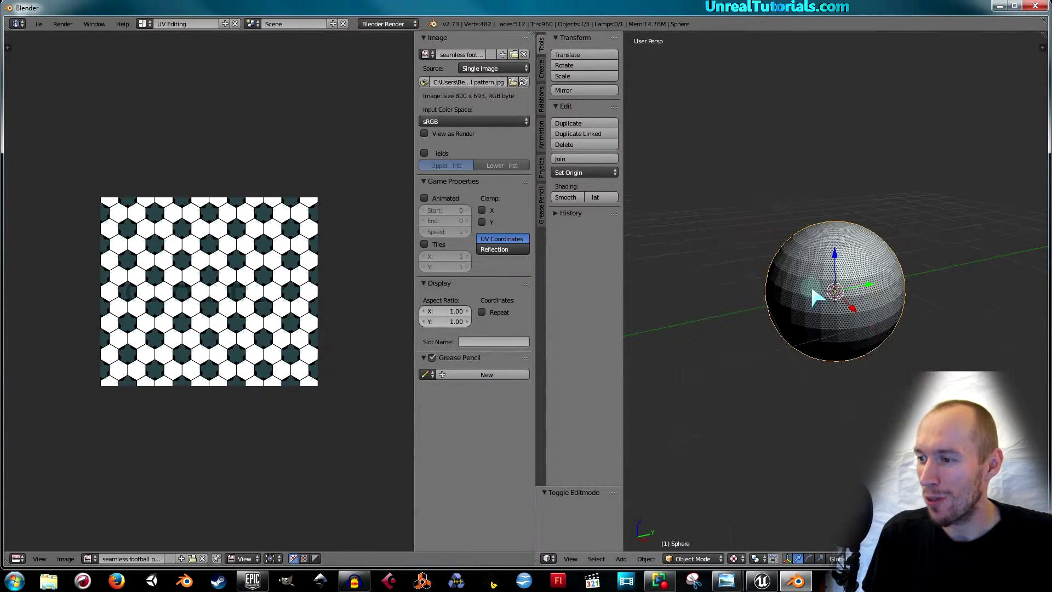
{"action": "scroll", "coordinate": [817, 296], "scroll_direction": "up", "scroll_amount": 4}
{"action": "scroll", "coordinate": [815, 296], "scroll_direction": "up", "scroll_amount": 3}
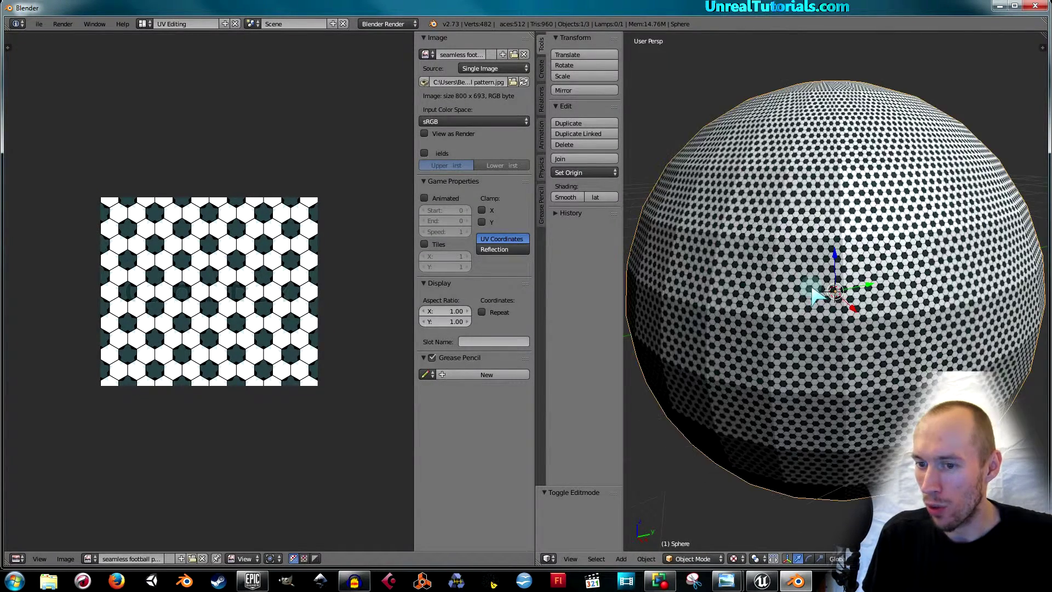
{"action": "scroll", "coordinate": [817, 296], "scroll_direction": "down", "scroll_amount": 6}
{"action": "scroll", "coordinate": [816, 296], "scroll_direction": "up", "scroll_amount": 1}
{"action": "scroll", "coordinate": [817, 296], "scroll_direction": "up", "scroll_amount": 3}
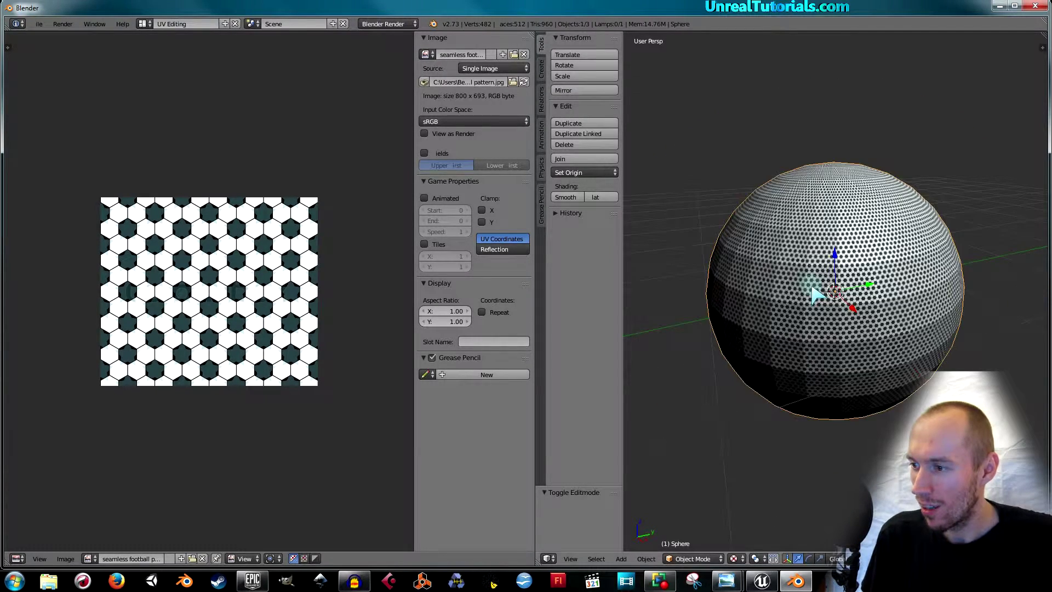
{"action": "key", "text": "Tab"}
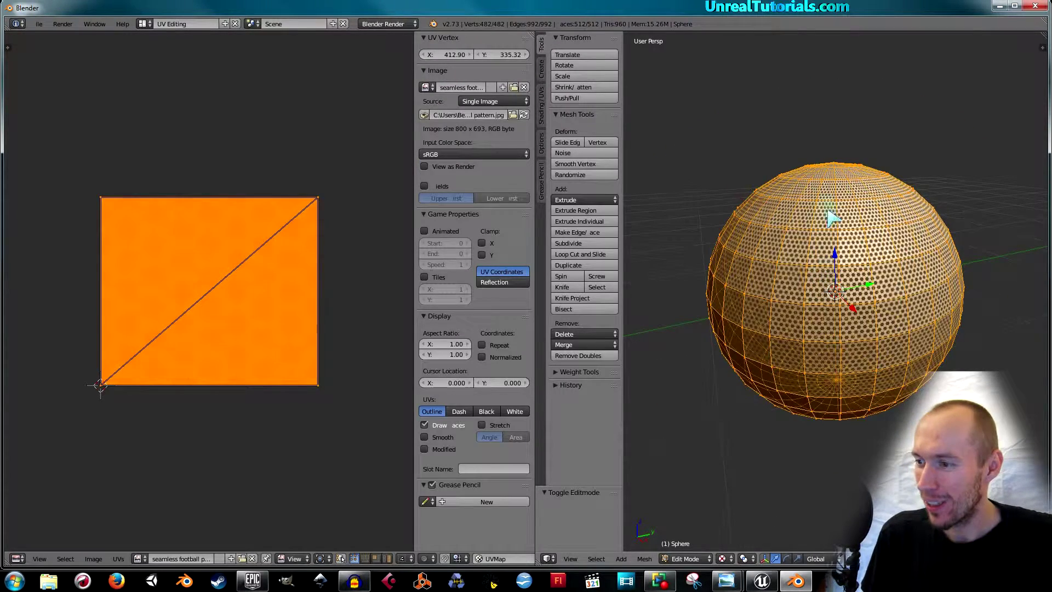
{"action": "key", "text": "a"}
{"action": "key", "text": "a"}
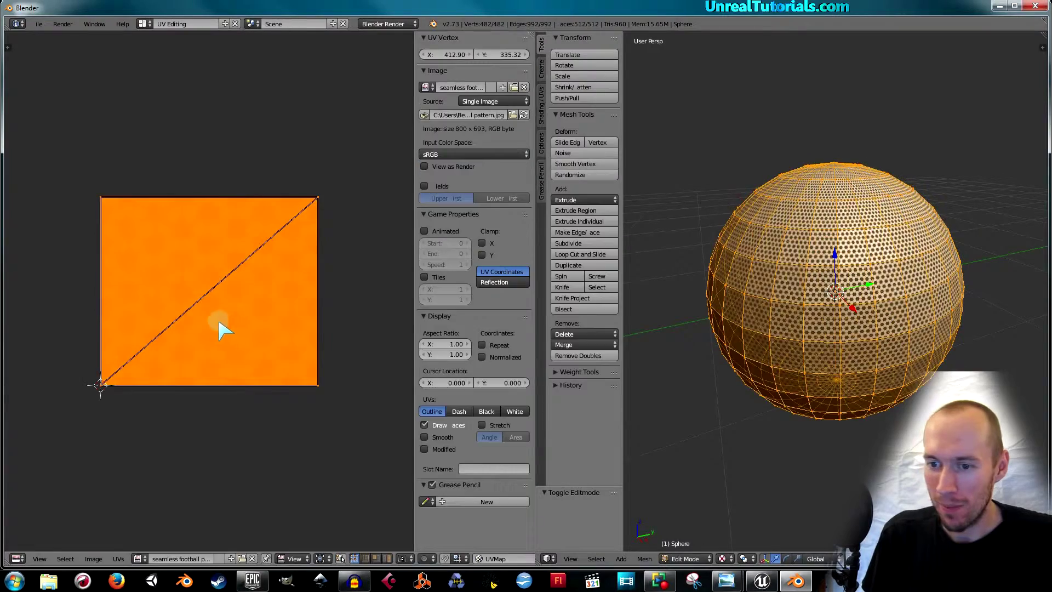
{"action": "key", "text": "a"}
{"action": "key", "text": "a"}
{"action": "key", "text": "a"}
{"action": "key", "text": "a"}
{"action": "key", "text": "a"}
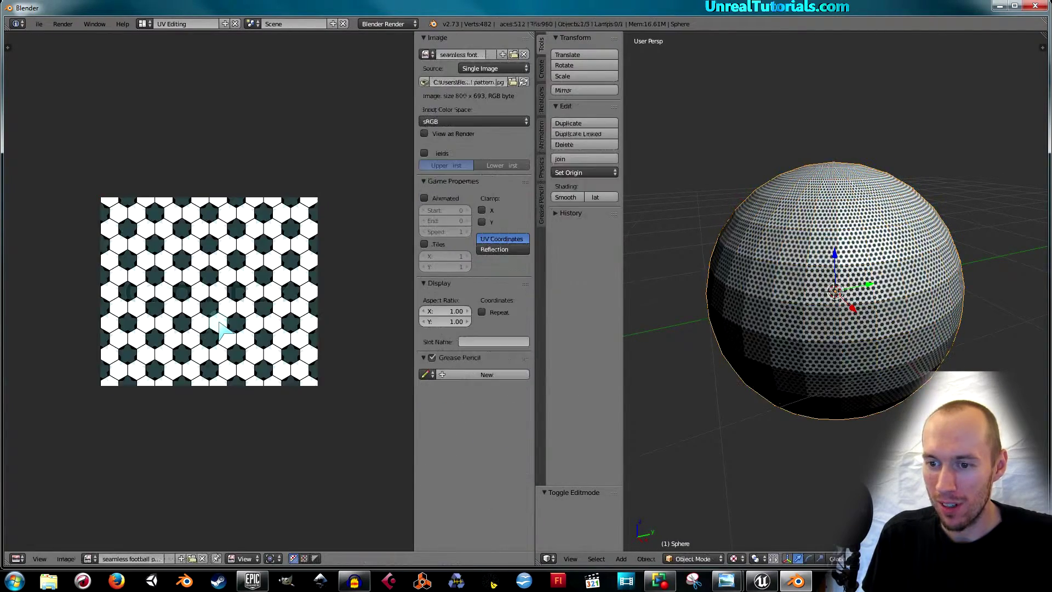
{"action": "key", "text": "a"}
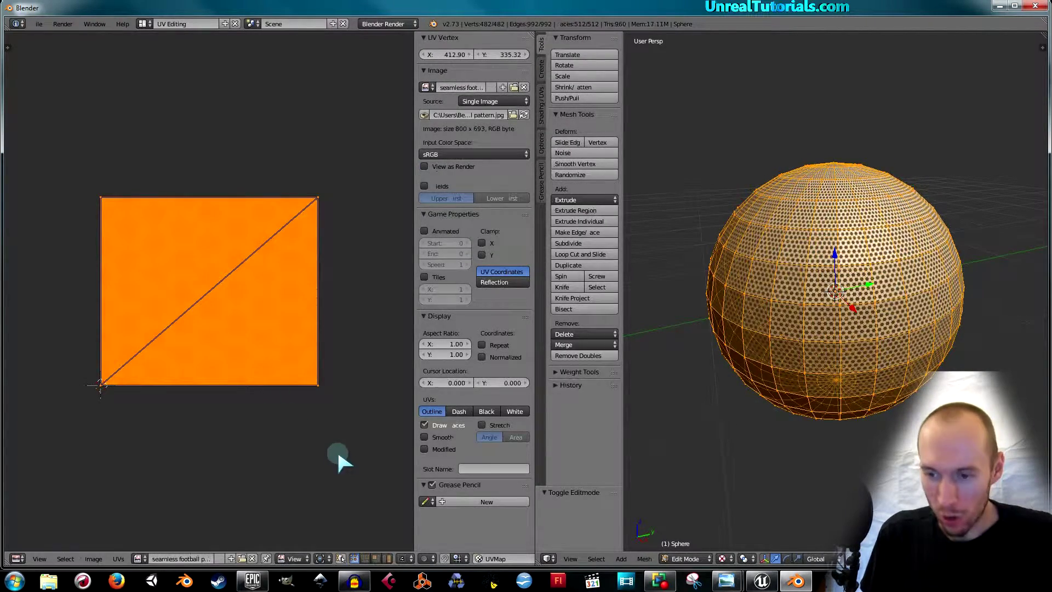
- Scale the sphere's UVs down to 0.160 in the UV editor
{"action": "key", "text": "s"}
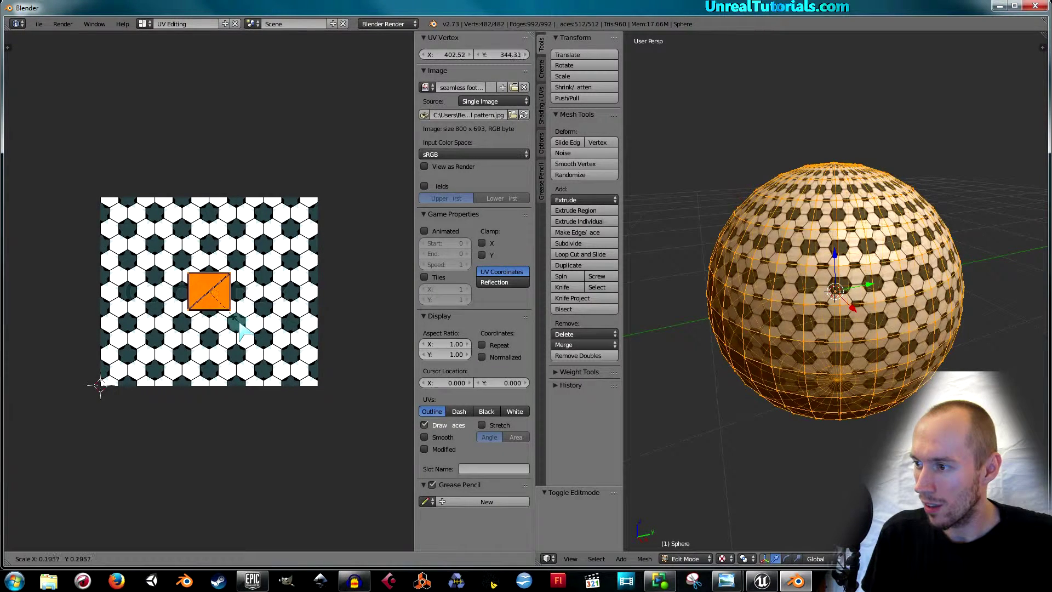
{"action": "left_click", "coordinate": [234, 318]}
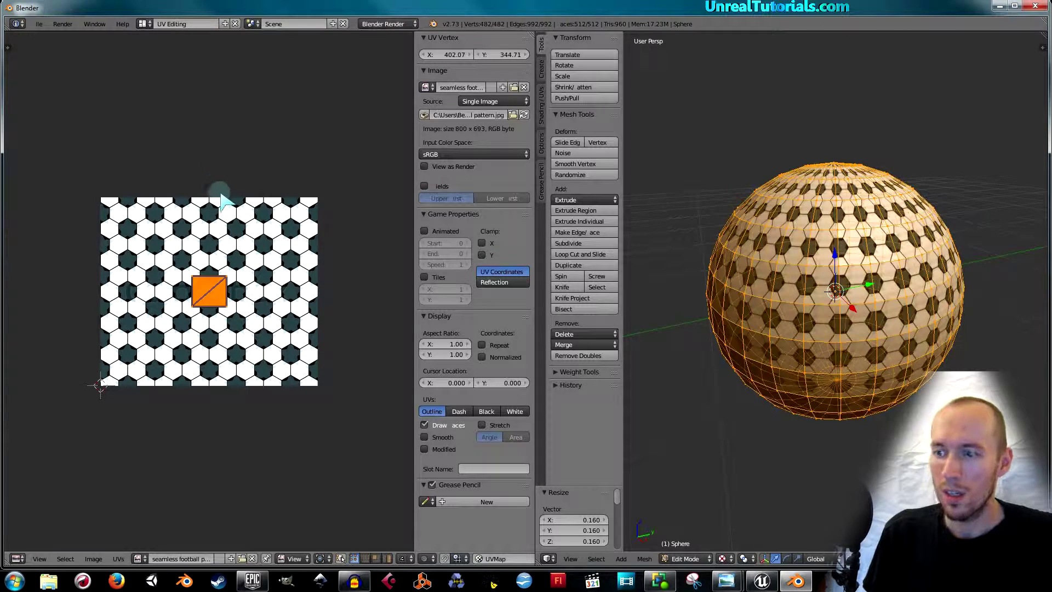
- Return to the Default screen layout and Object Mode to see the textured sphere
{"action": "left_click", "coordinate": [142, 24]}
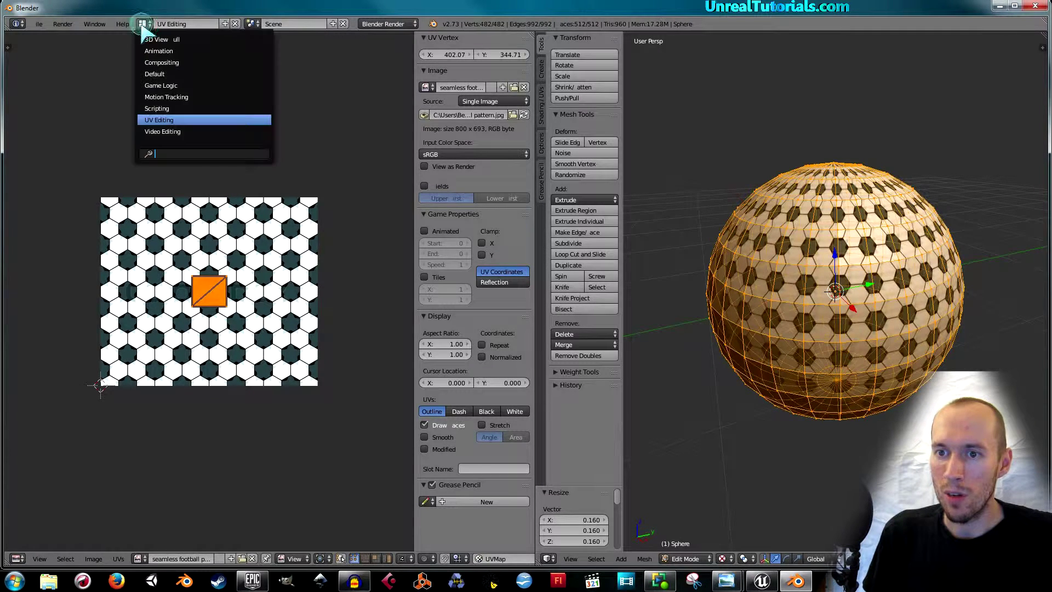
{"action": "left_click", "coordinate": [164, 76]}
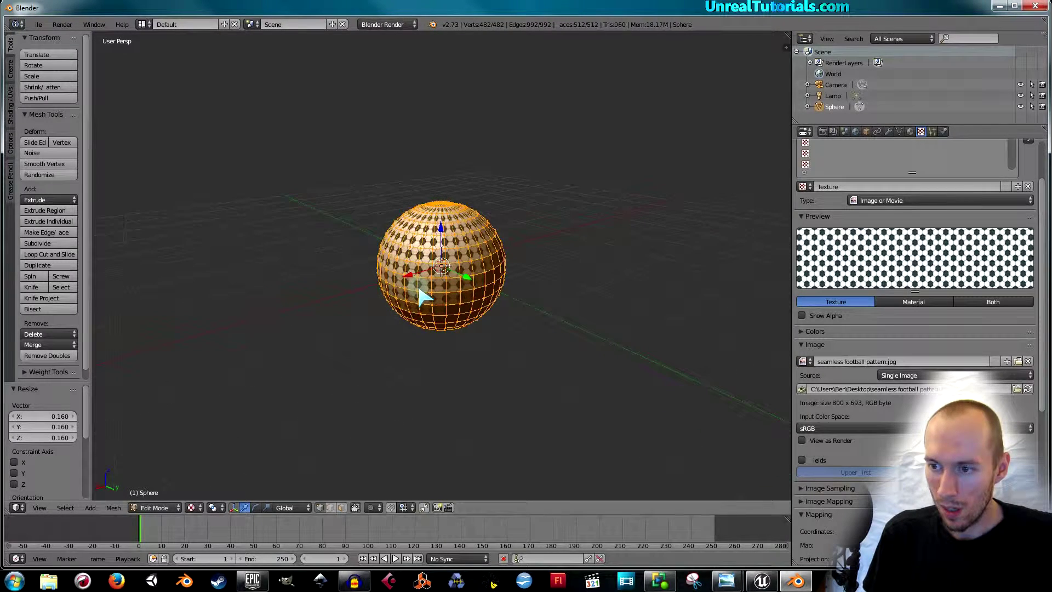
{"action": "scroll", "coordinate": [873, 284], "scroll_direction": "down", "scroll_amount": 4}
{"action": "scroll", "coordinate": [945, 289], "scroll_direction": "down", "scroll_amount": 3}
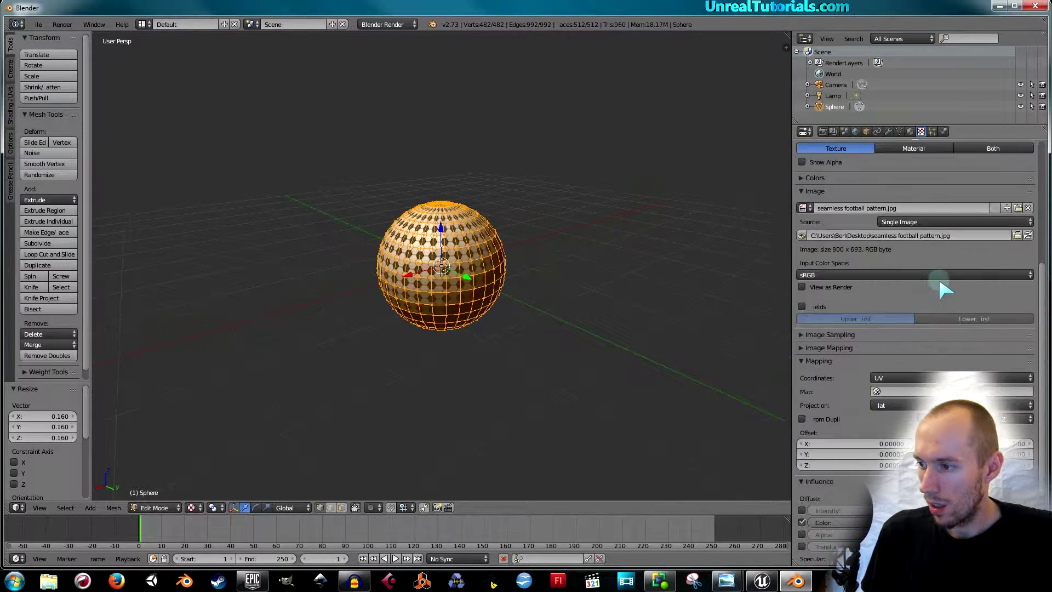
{"action": "scroll", "coordinate": [941, 283], "scroll_direction": "up", "scroll_amount": 5}
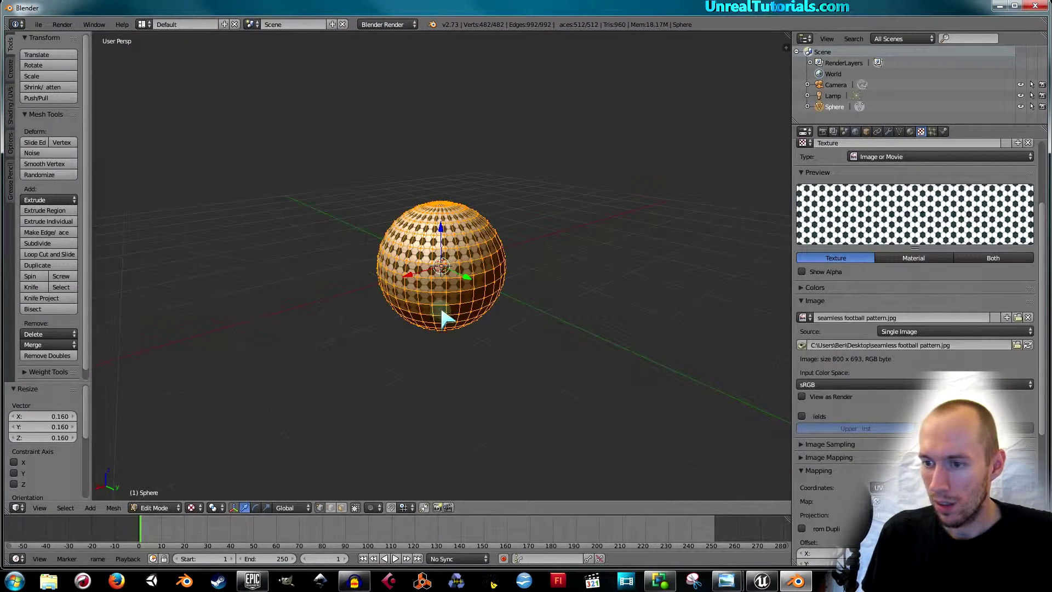
{"action": "key", "text": "Tab"}
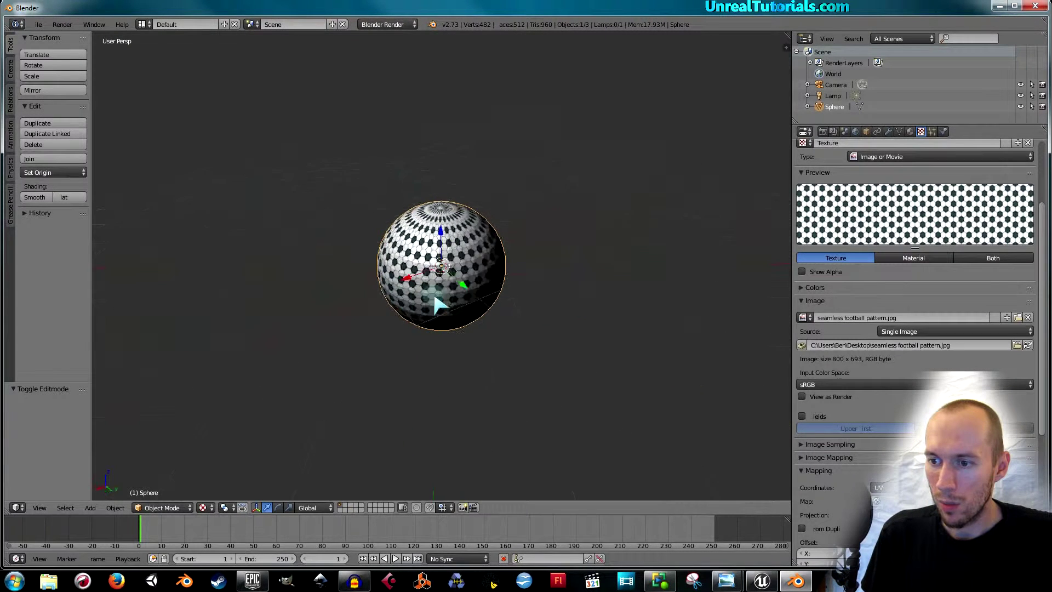
- Zoom in and begin scaling the sphere up to about 8.94 times its size
{"action": "scroll", "coordinate": [465, 277], "scroll_direction": "down", "scroll_amount": 2}
{"action": "scroll", "coordinate": [468, 278], "scroll_direction": "down", "scroll_amount": 2}
{"action": "scroll", "coordinate": [467, 279], "scroll_direction": "up", "scroll_amount": 3}
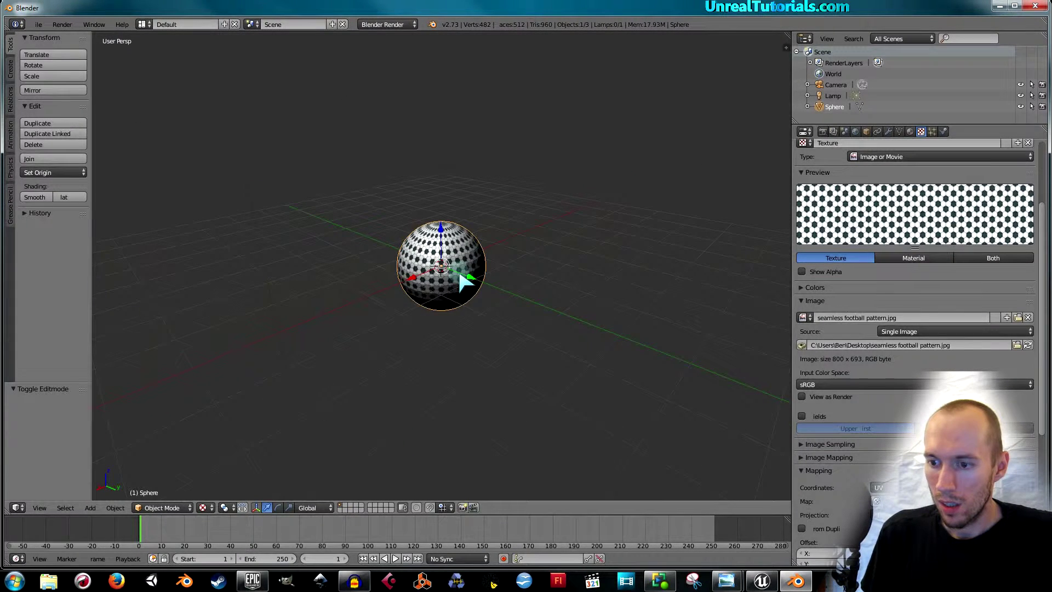
{"action": "scroll", "coordinate": [465, 278], "scroll_direction": "down", "scroll_amount": 6}
{"action": "scroll", "coordinate": [463, 277], "scroll_direction": "up", "scroll_amount": 1}
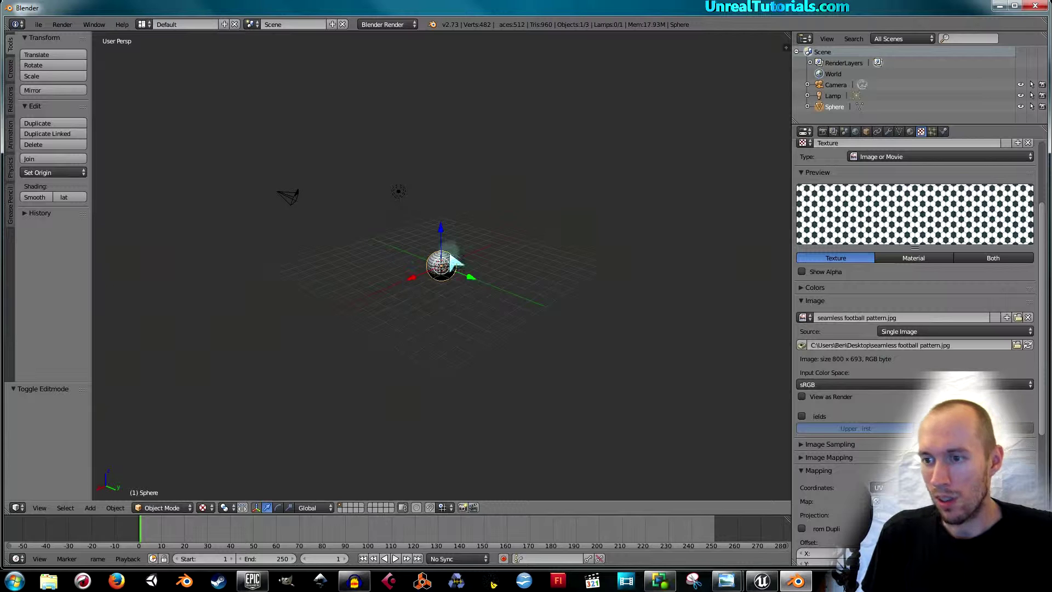
{"action": "scroll", "coordinate": [450, 268], "scroll_direction": "up", "scroll_amount": 4}
{"action": "scroll", "coordinate": [438, 266], "scroll_direction": "up", "scroll_amount": 3}
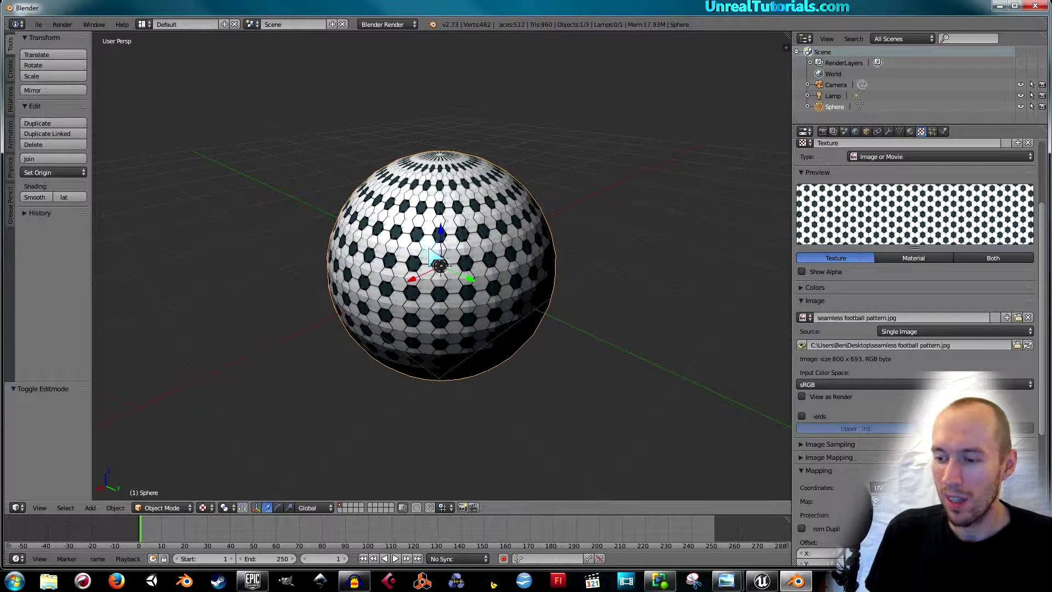
{"action": "scroll", "coordinate": [438, 263], "scroll_direction": "down", "scroll_amount": 2}
{"action": "scroll", "coordinate": [444, 263], "scroll_direction": "down", "scroll_amount": 4}
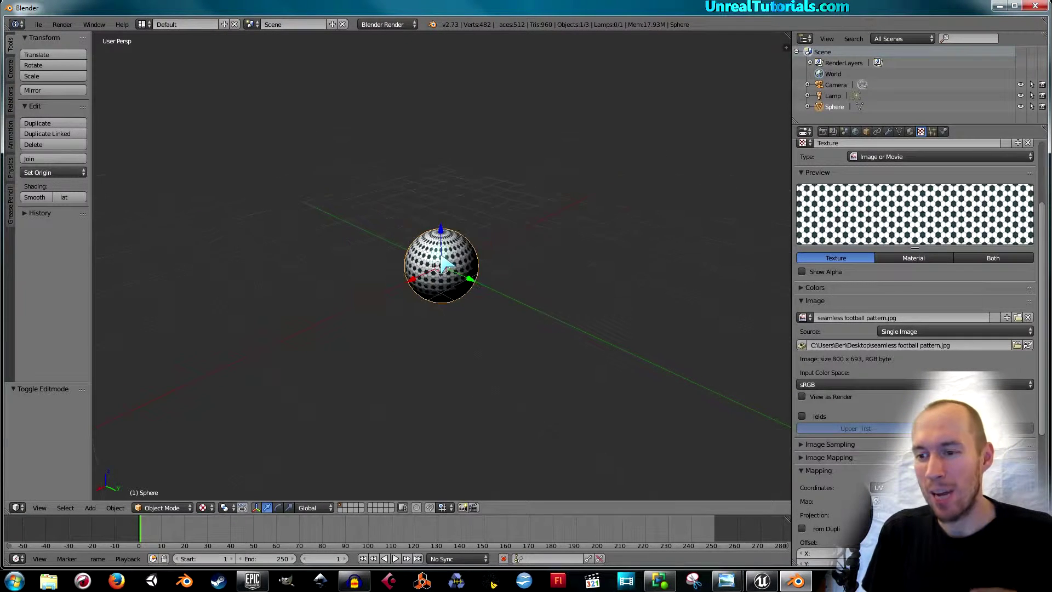
{"action": "scroll", "coordinate": [466, 263], "scroll_direction": "down", "scroll_amount": 2}
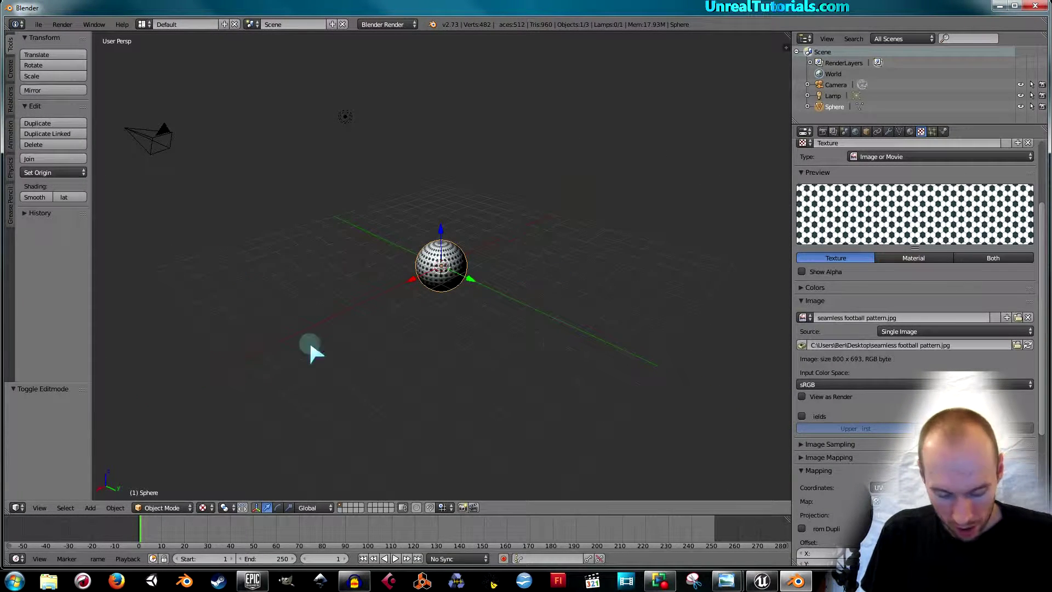
{"action": "key", "text": "s"}
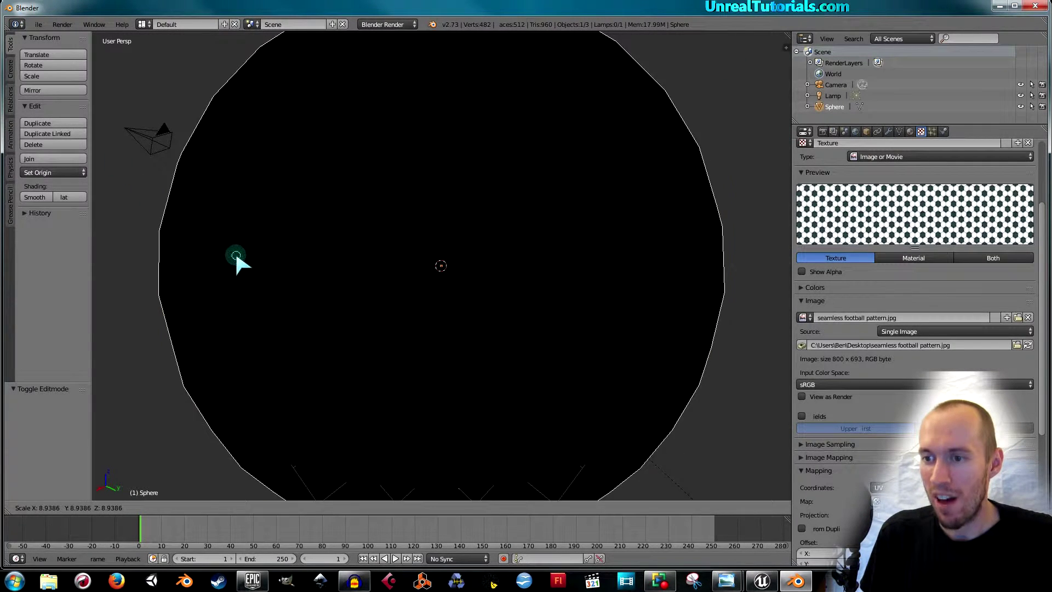
- Commit the 8.939 scale, then enlarge the sphere again by 2.836 on every axis
{"action": "left_click", "coordinate": [235, 251]}
{"action": "scroll", "coordinate": [236, 251], "scroll_direction": "down", "scroll_amount": 5}
{"action": "scroll", "coordinate": [236, 251], "scroll_direction": "down", "scroll_amount": 1}
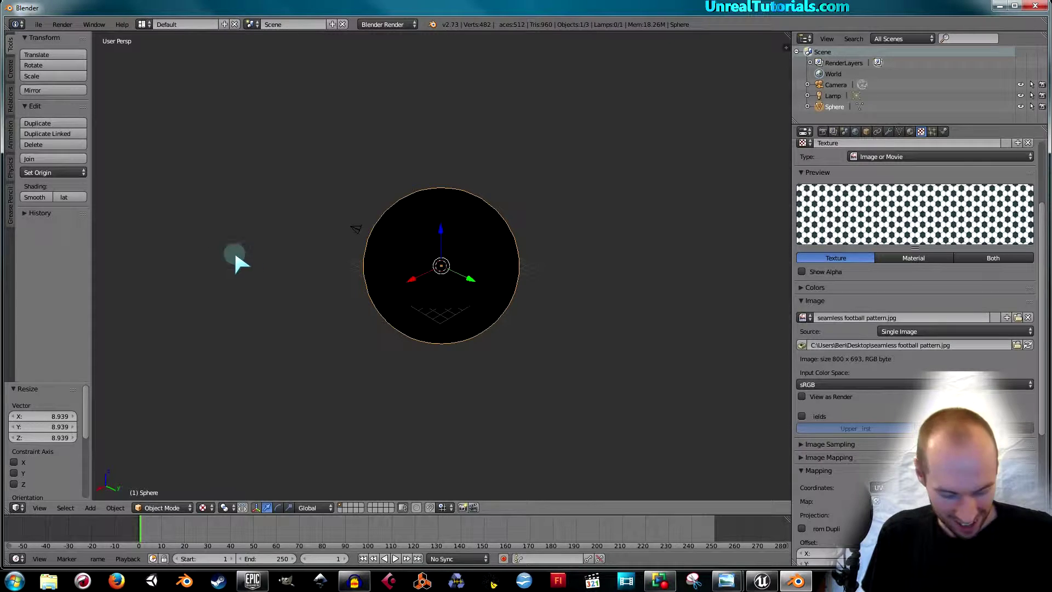
{"action": "key", "text": "s"}
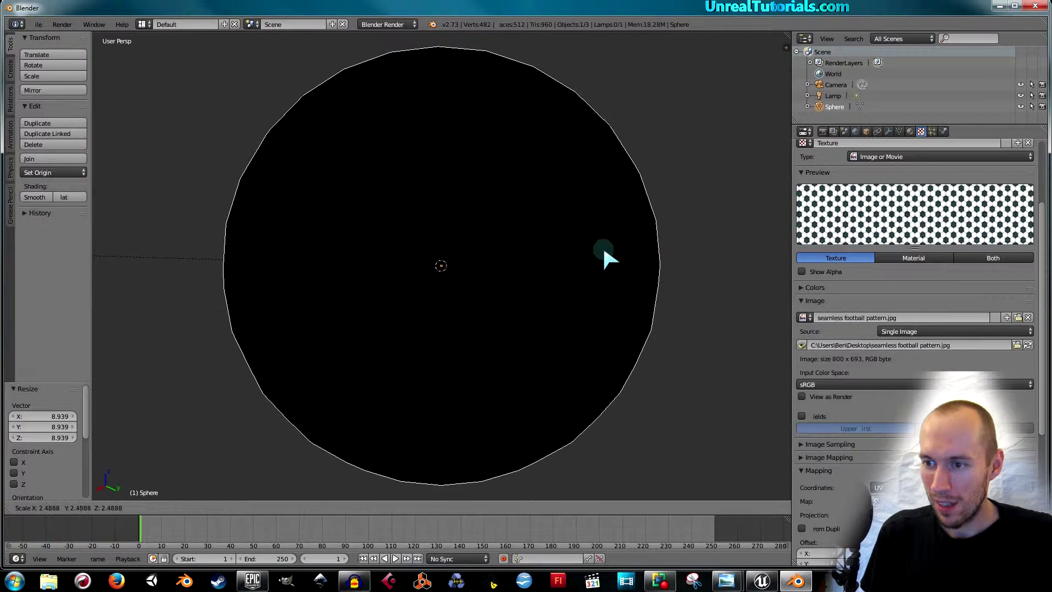
{"action": "left_click", "coordinate": [529, 245]}
{"action": "scroll", "coordinate": [575, 241], "scroll_direction": "down", "scroll_amount": 5}
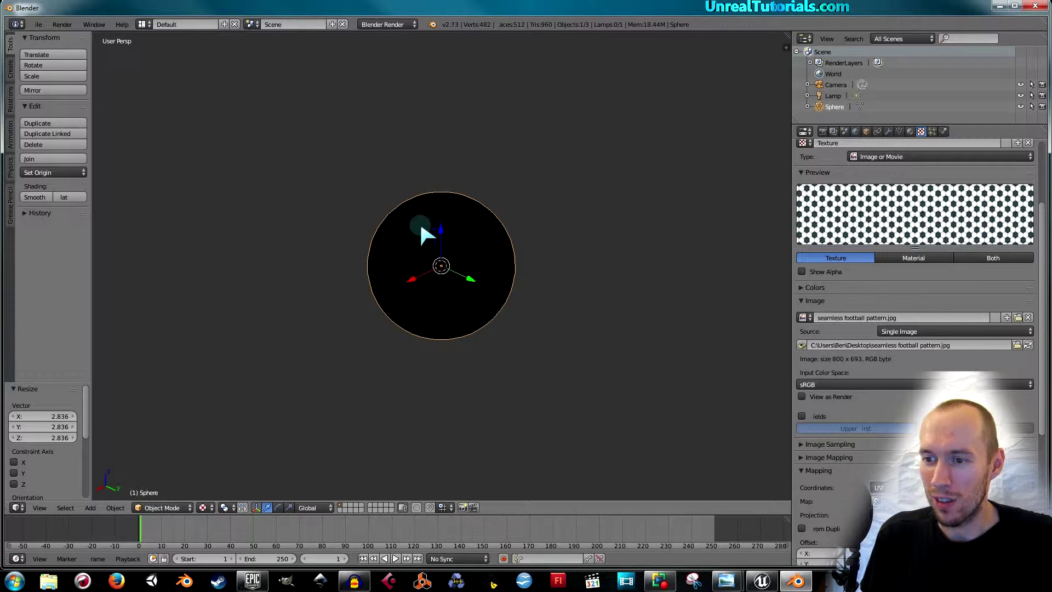
- Export the sphere via File > Export > FBX as Foppal.fbx to the Desktop
{"action": "left_click", "coordinate": [45, 28]}
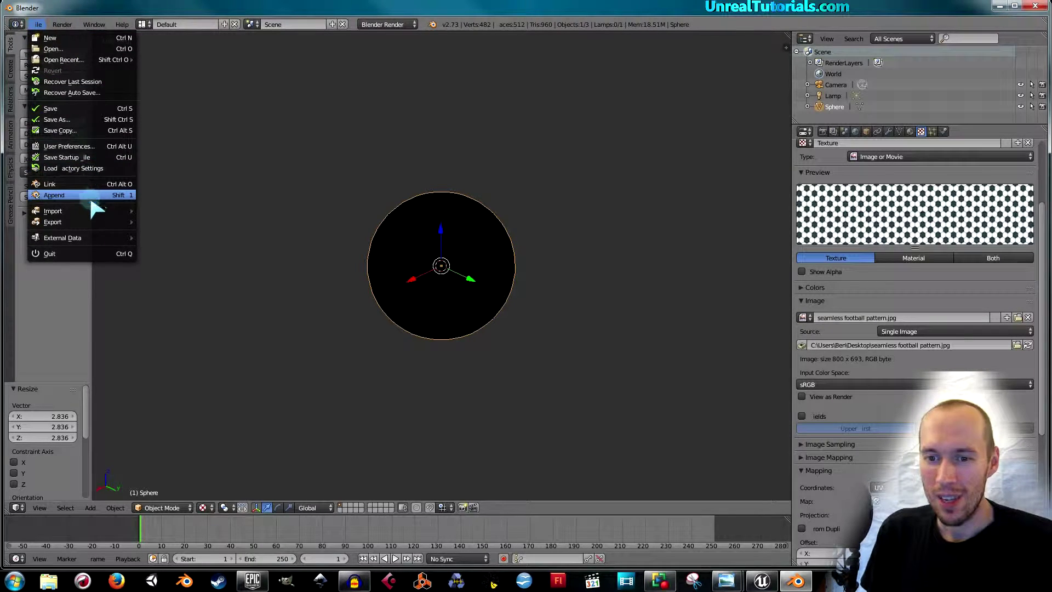
{"action": "mouse_move", "coordinate": [85, 220]}
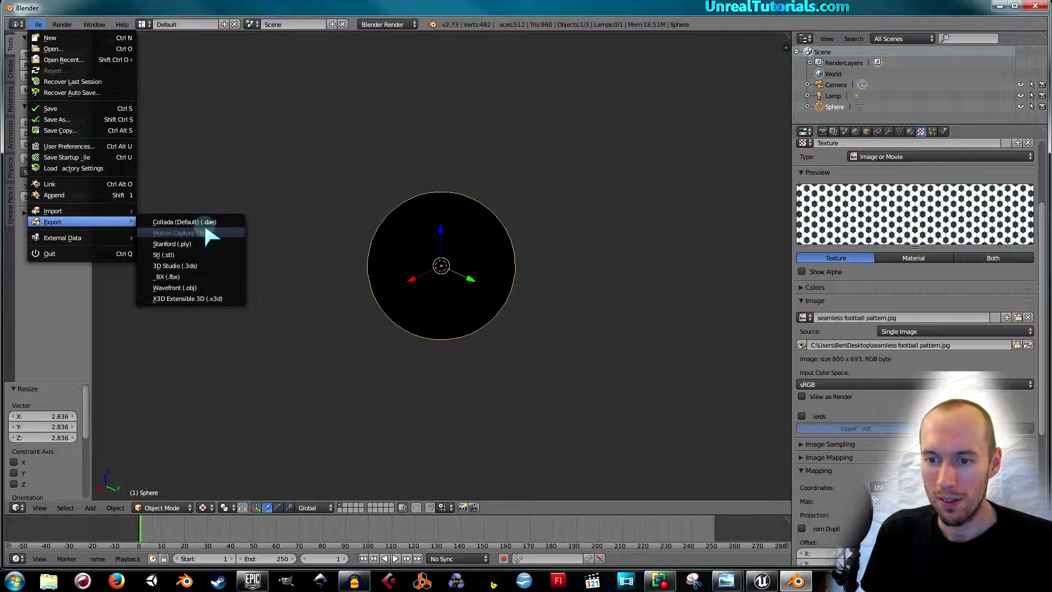
{"action": "left_click", "coordinate": [183, 278]}
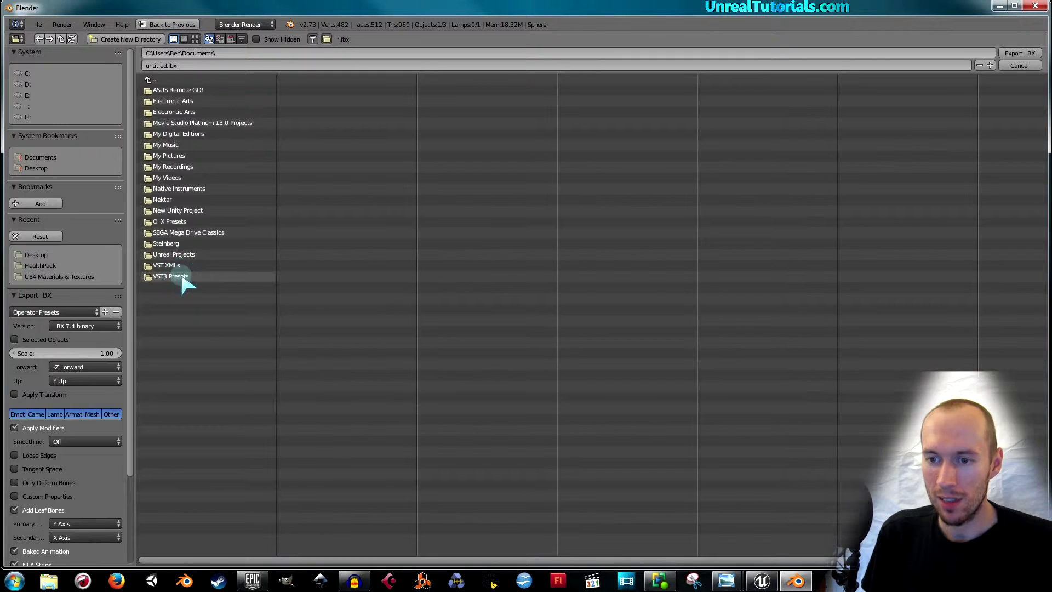
{"action": "left_click", "coordinate": [150, 64]}
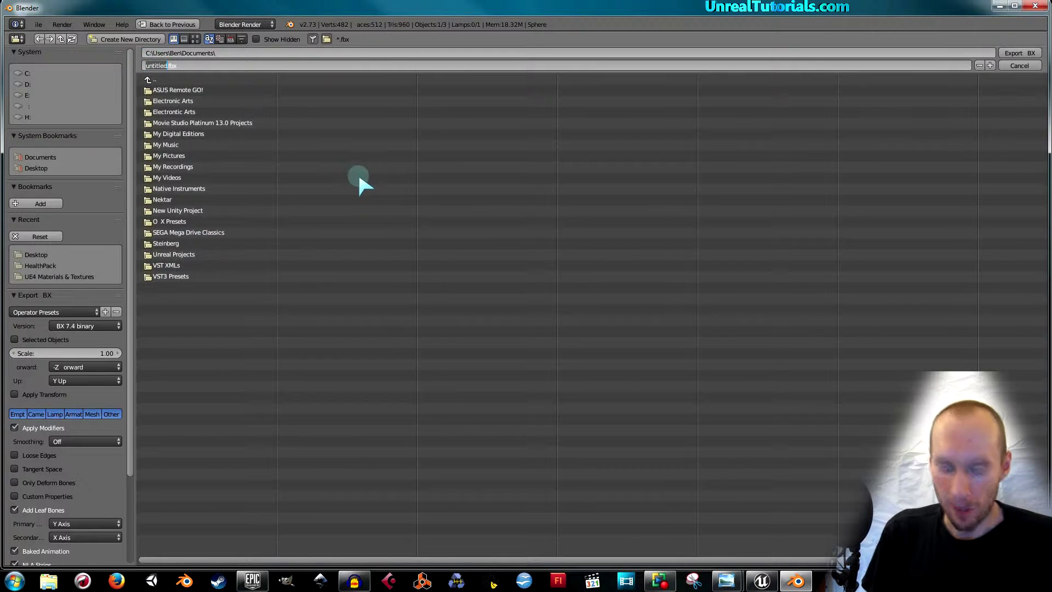
{"action": "type", "text": "oppal"}
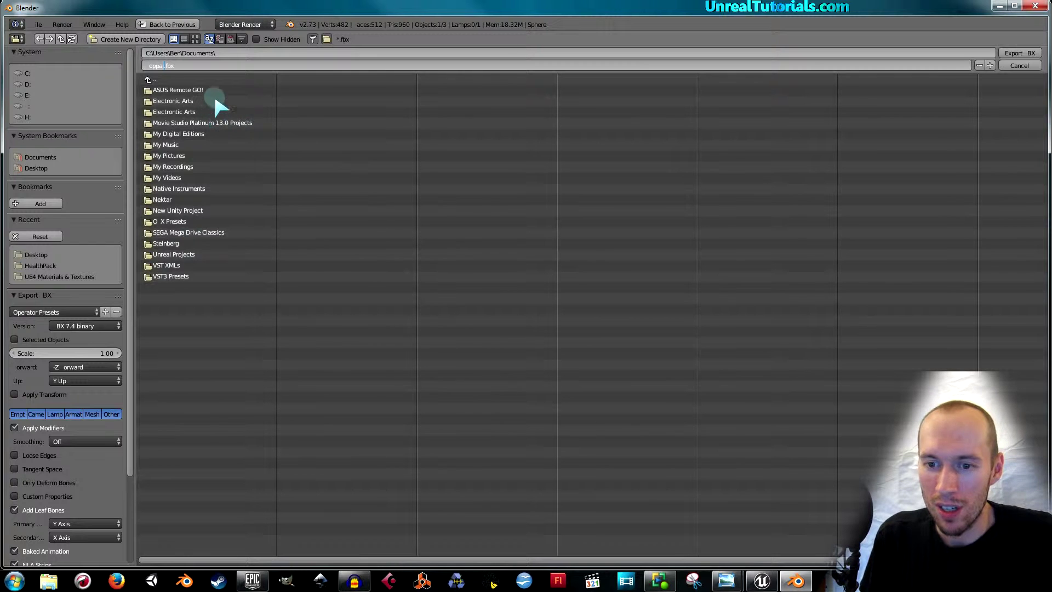
{"action": "left_click", "coordinate": [32, 169]}
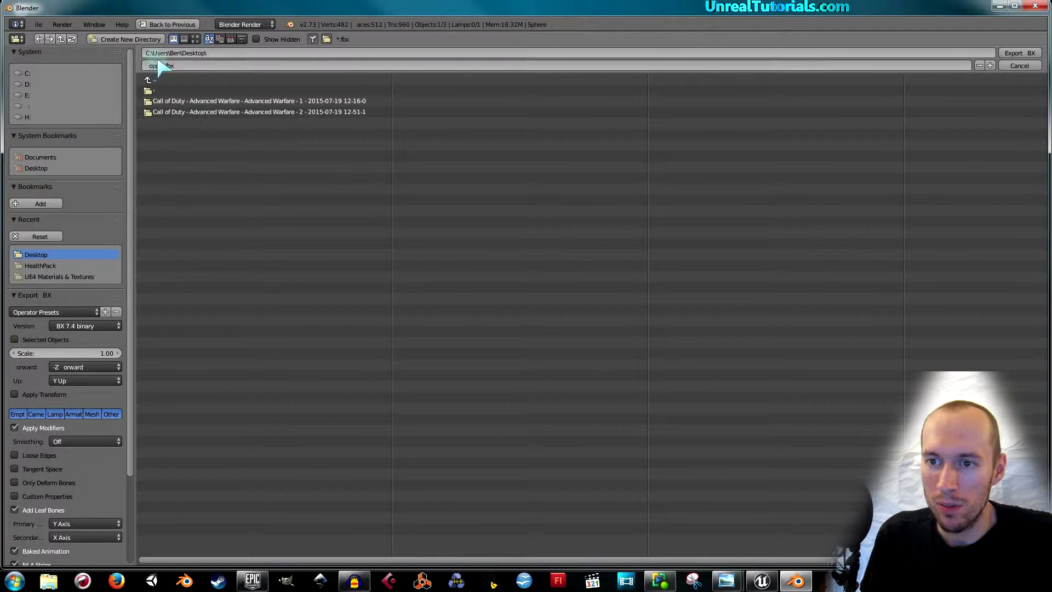
{"action": "left_click", "coordinate": [513, 88]}
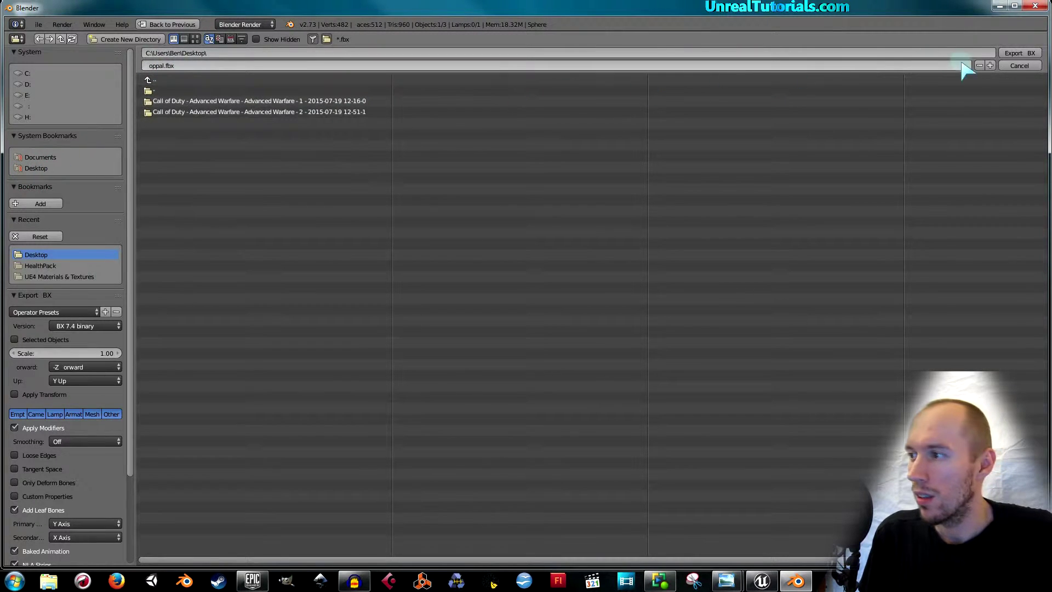
{"action": "left_click", "coordinate": [1025, 53]}
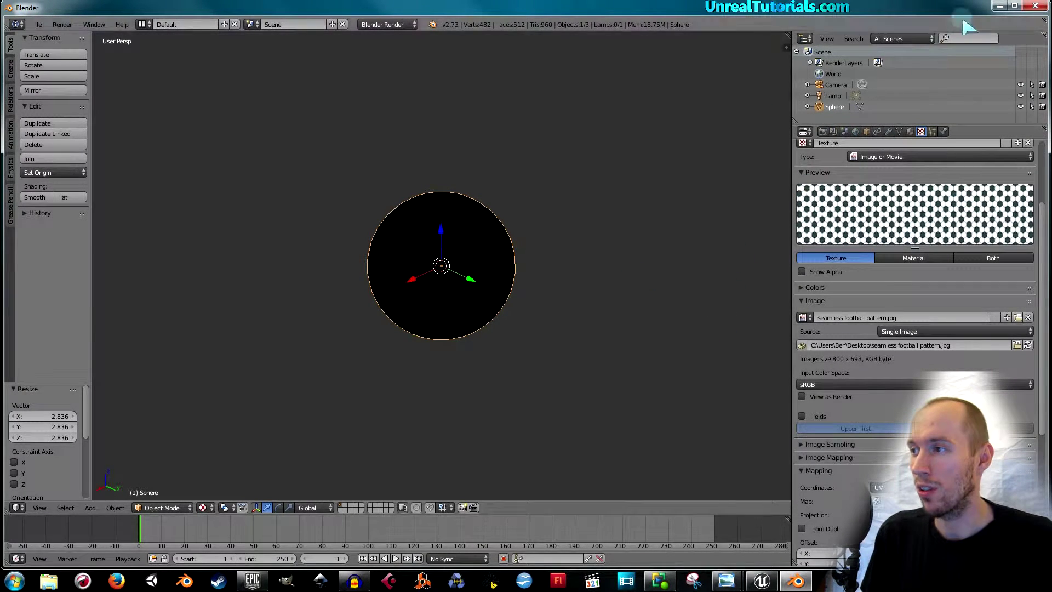
- Minimize Blender and check the exported Foppal.fbx file on the Windows desktop
{"action": "double_click", "coordinate": [994, 10]}
{"action": "left_click", "coordinate": [981, 32]}
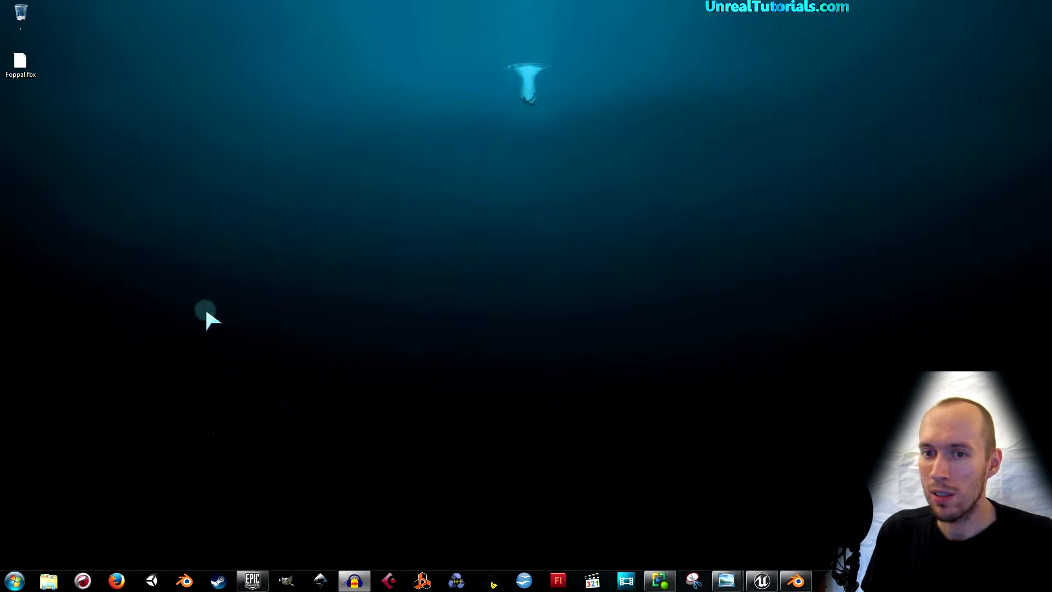
{"action": "left_click", "coordinate": [20, 63]}
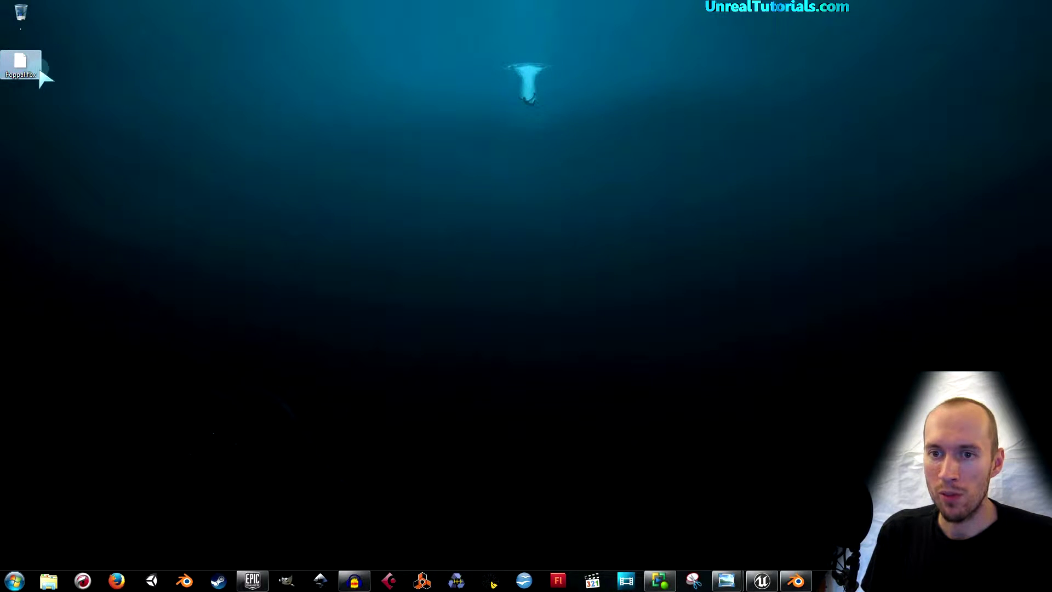
{"action": "left_click", "coordinate": [108, 176]}
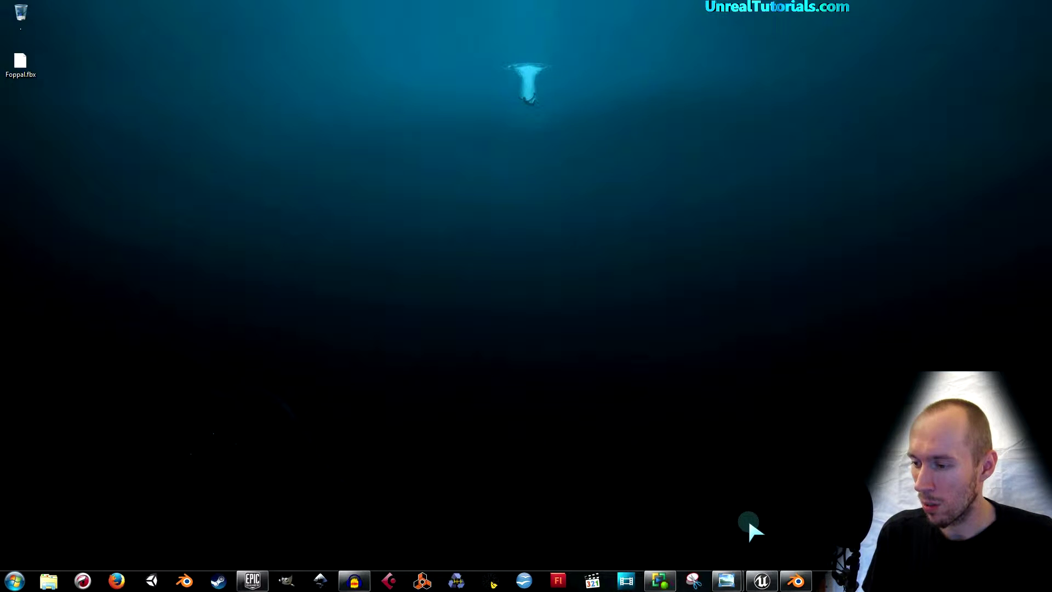
- Bring Unreal Editor back and look around the ThirdPersonExampleMap level's boxes and character
{"action": "left_click", "coordinate": [763, 581]}
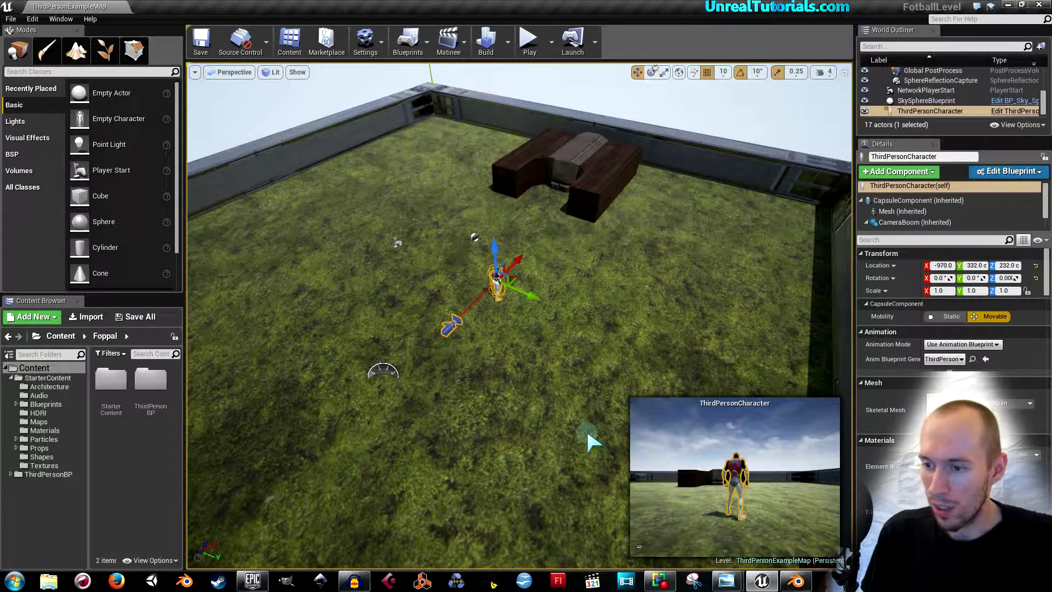
{"action": "mouse_move", "coordinate": [550, 385]}
{"action": "right_mouse_down"}
{"action": "mouse_move", "coordinate": [701, 165]}
{"action": "mouse_move", "coordinate": [842, 240]}
{"action": "right_mouse_up"}
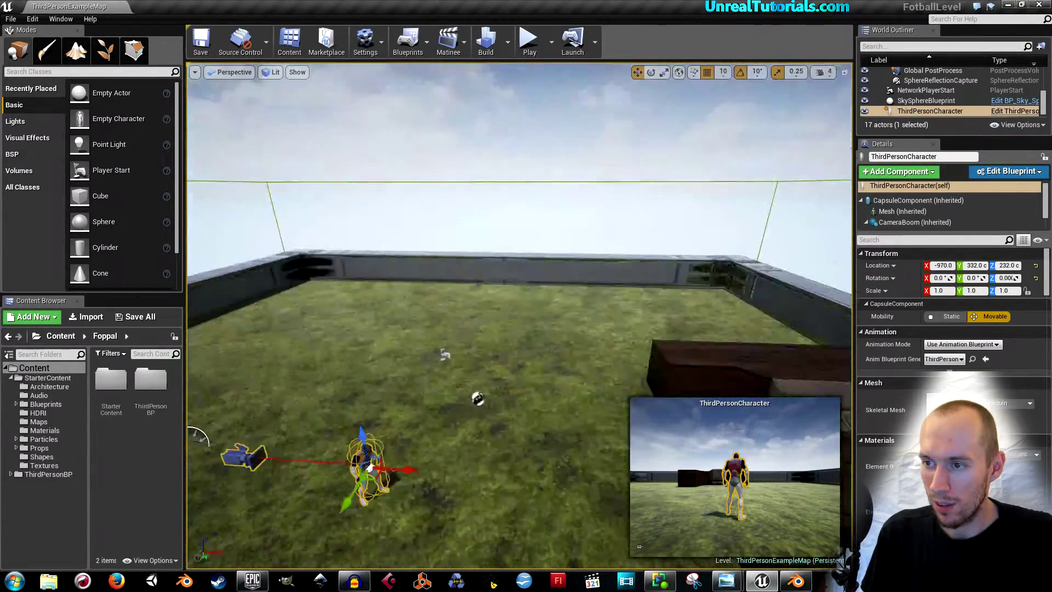
{"action": "mouse_move", "coordinate": [842, 239]}
{"action": "right_mouse_down"}
{"action": "mouse_move", "coordinate": [712, 241]}
{"action": "mouse_move", "coordinate": [685, 230]}
{"action": "right_mouse_up"}
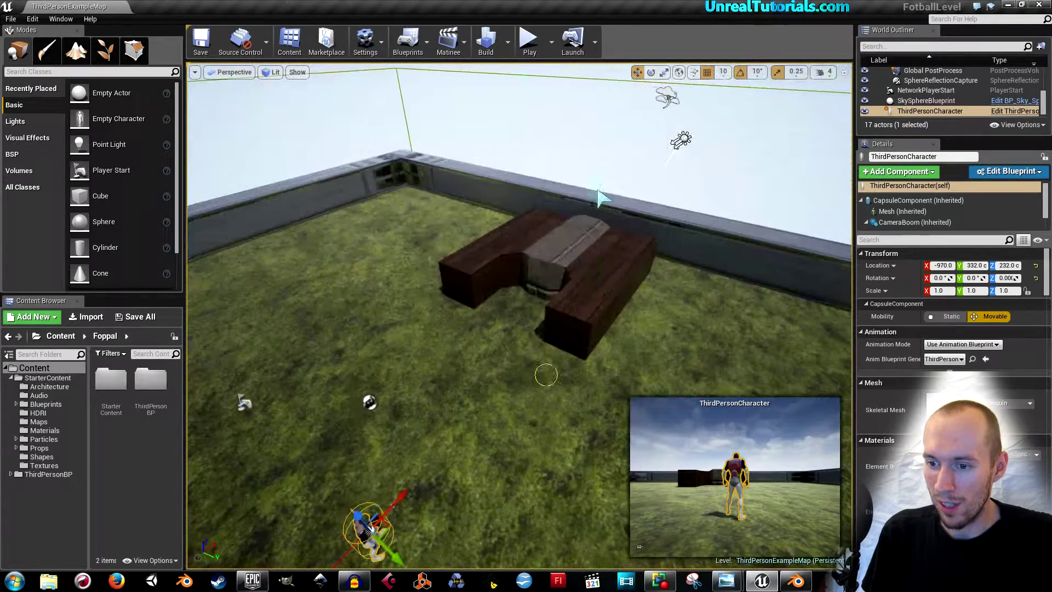
{"action": "left_click", "coordinate": [530, 47]}
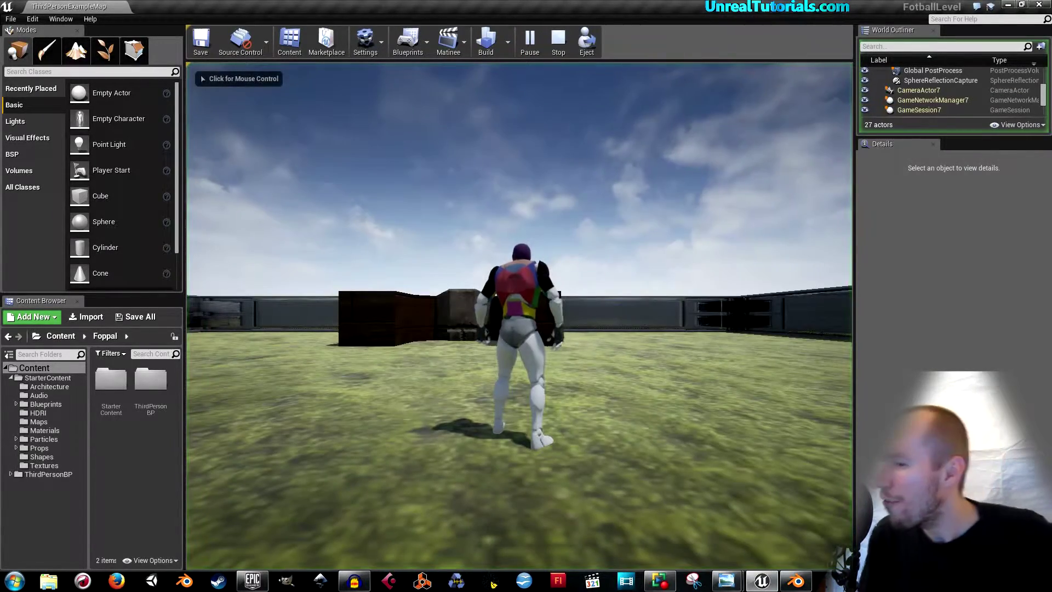
{"action": "left_click", "coordinate": [329, 446]}
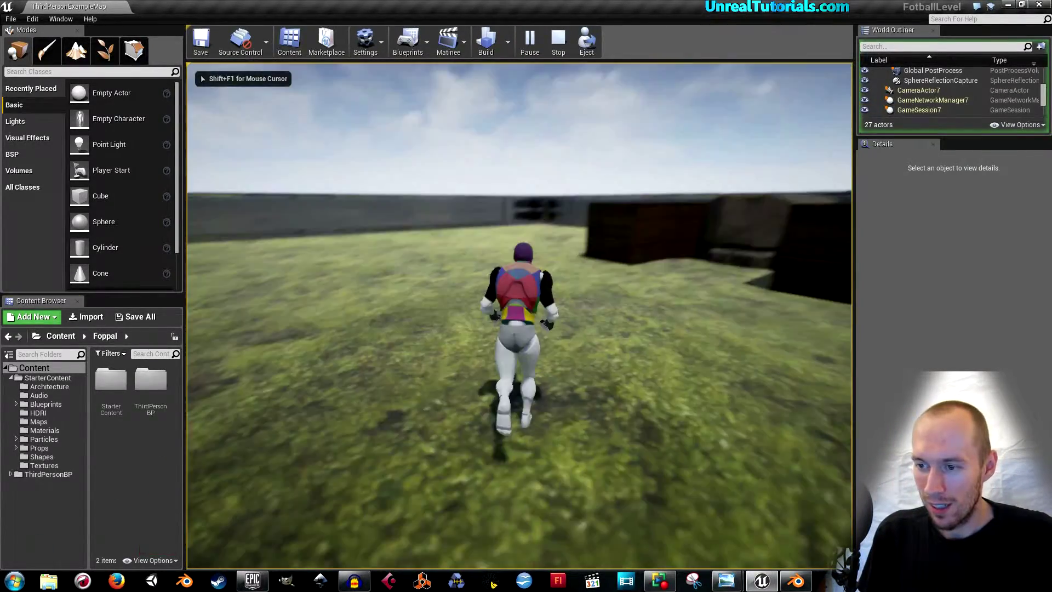
{"action": "key", "text": "w"}
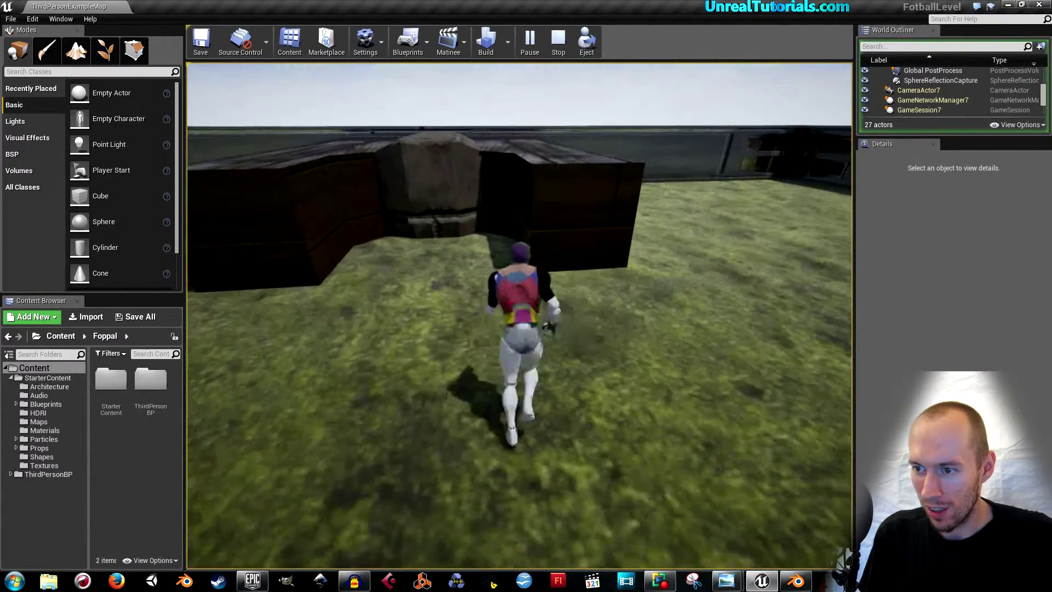
{"action": "key", "text": "Escape"}
{"action": "left_click_drag", "start_coordinate": [488, 462], "coordinate": [408, 457]}
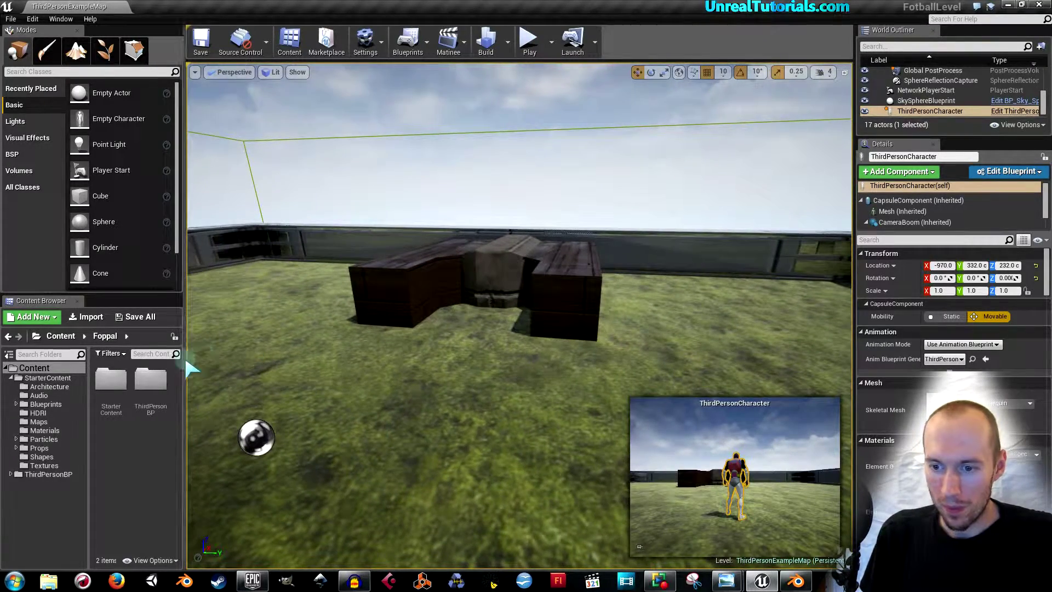
{"action": "mouse_move", "coordinate": [186, 363]}
{"action": "left_mouse_down"}
{"action": "mouse_move", "coordinate": [359, 372]}
{"action": "mouse_move", "coordinate": [336, 362]}
{"action": "left_mouse_up"}
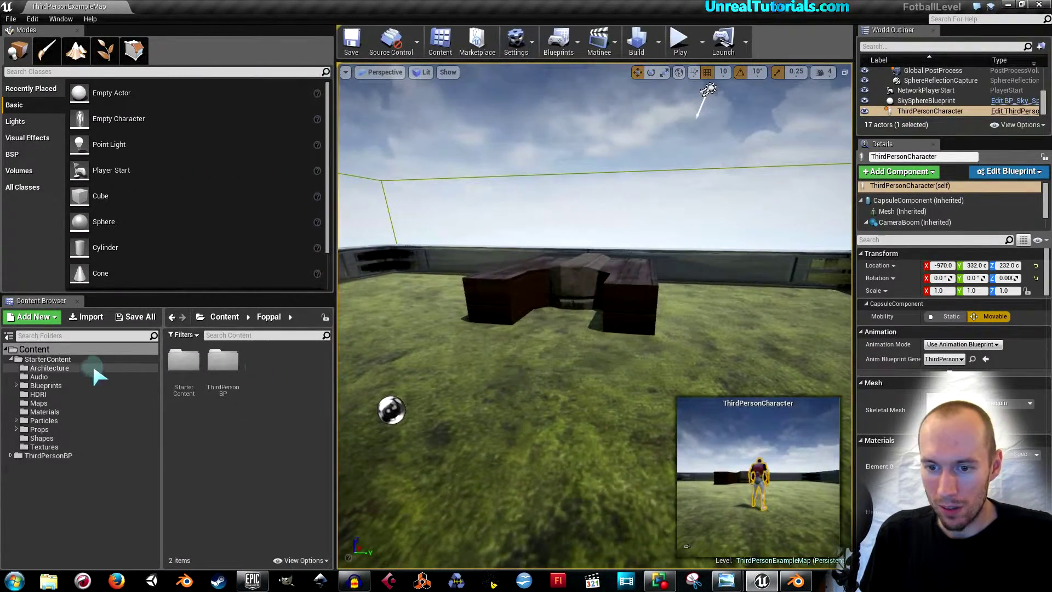
- Create a Foppal folder under Content, then shrink the editor window beside the desktop
{"action": "left_click", "coordinate": [45, 351]}
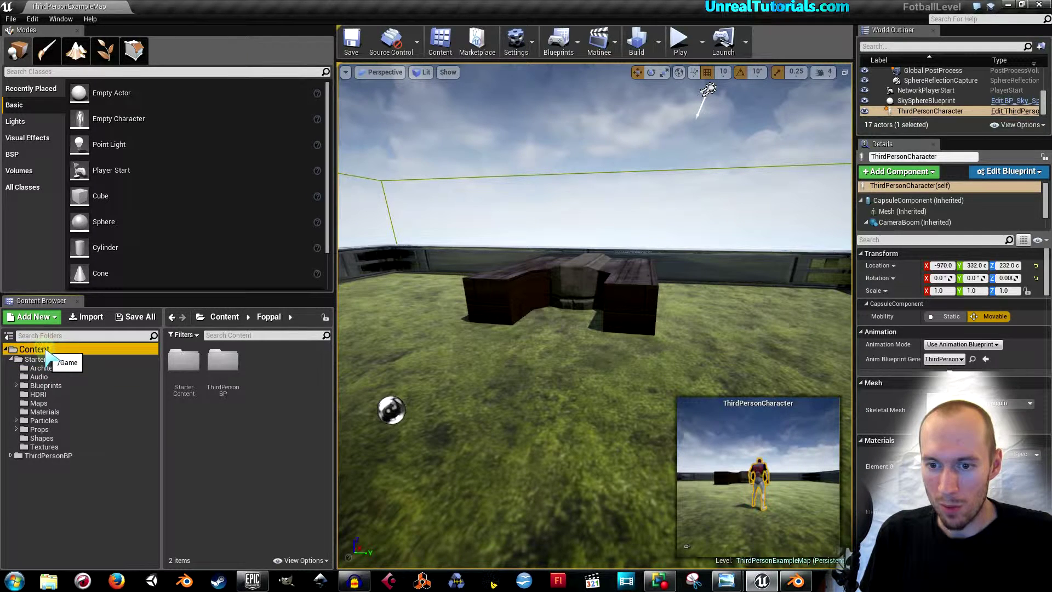
{"action": "right_click", "coordinate": [33, 347]}
{"action": "left_click", "coordinate": [69, 354]}
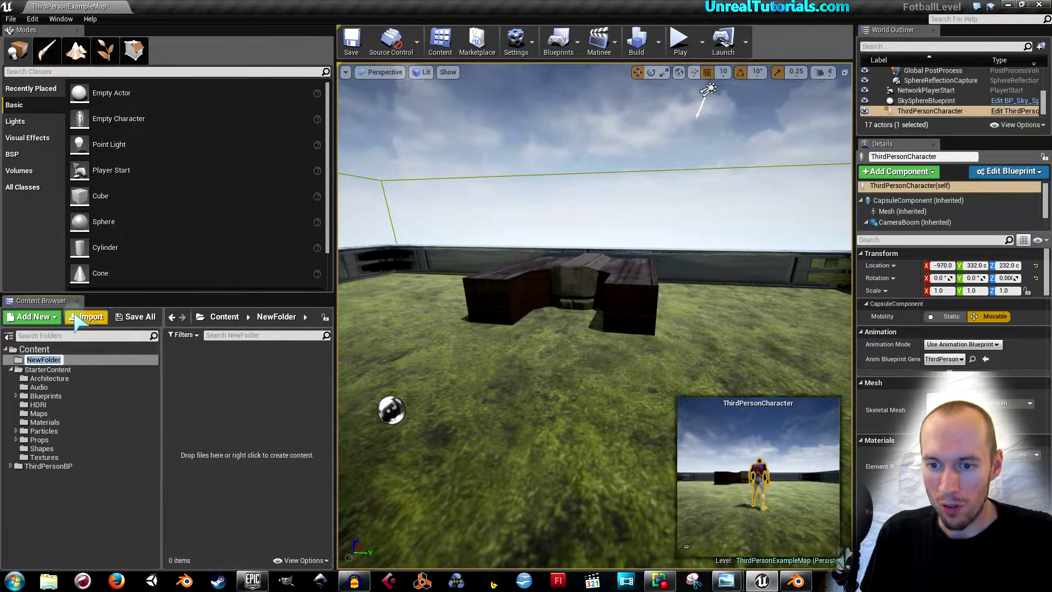
{"action": "type", "text": "Foppal"}
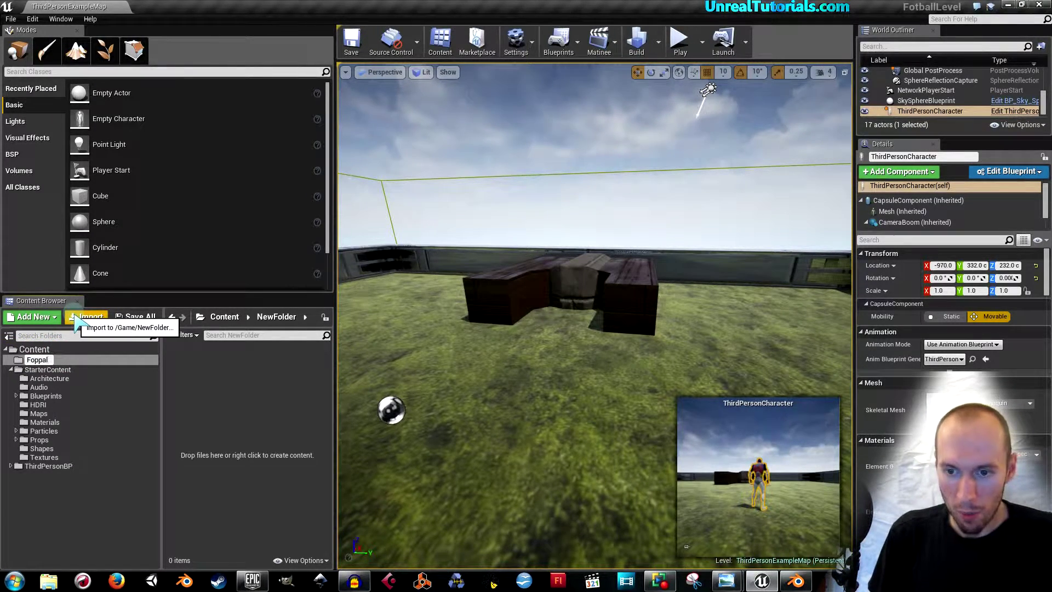
{"action": "key", "text": "Return"}
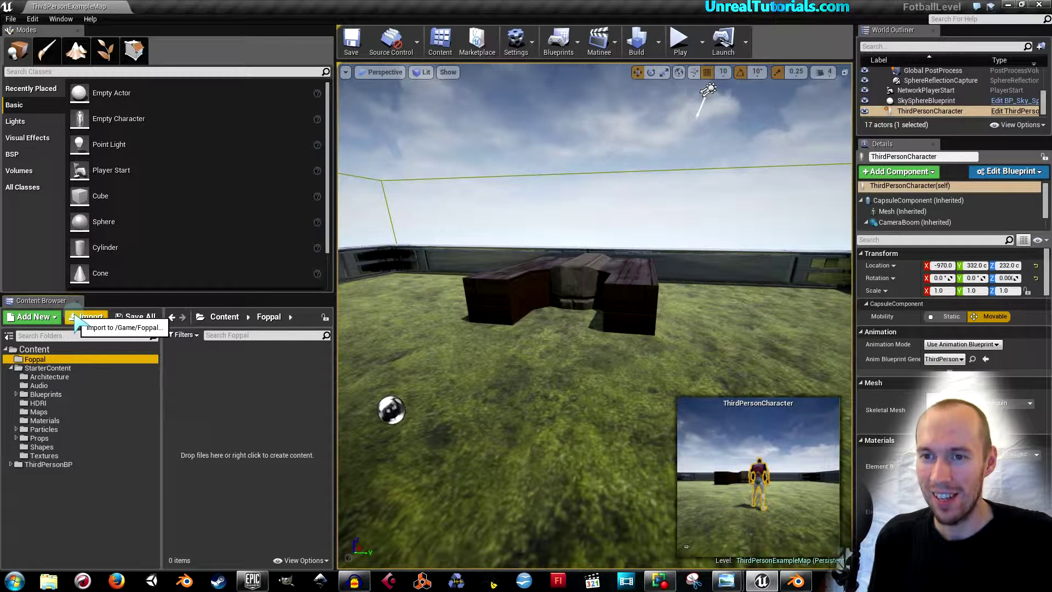
{"action": "left_click", "coordinate": [75, 324]}
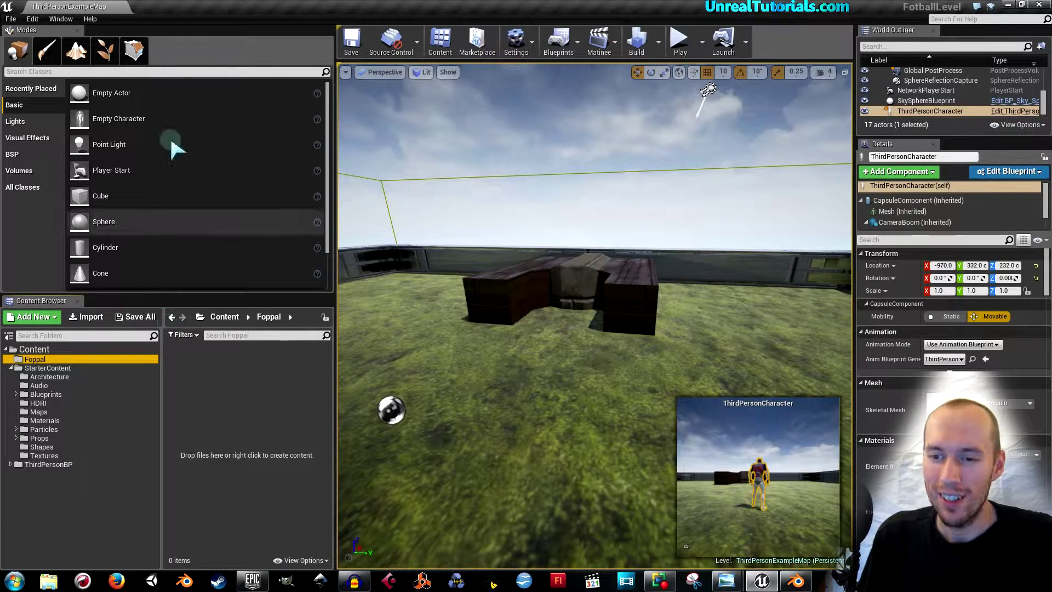
{"action": "left_click_drag", "start_coordinate": [176, 14], "coordinate": [502, 70]}
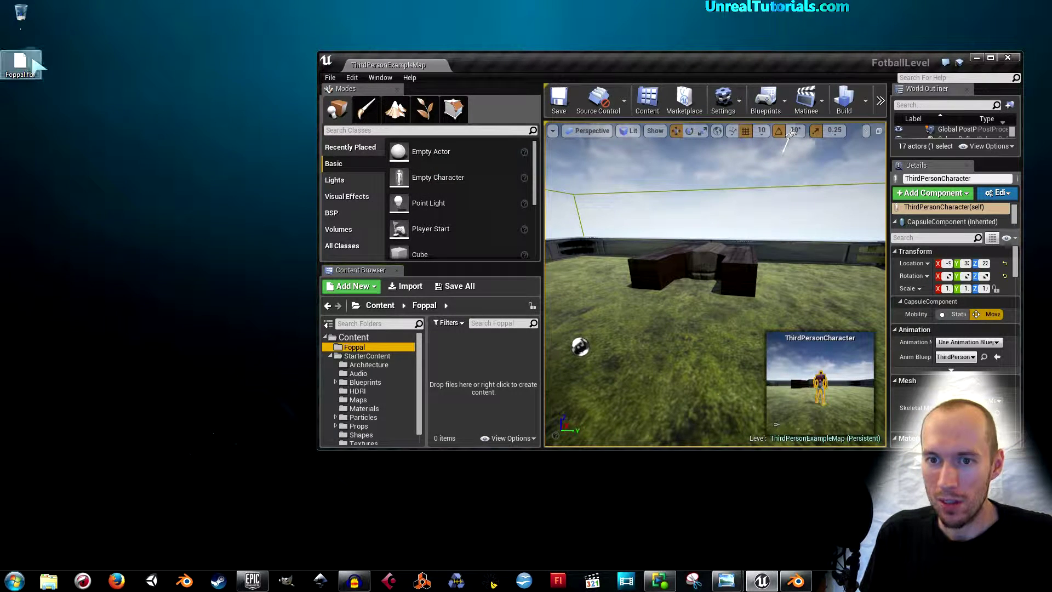
- Drag Foppal.fbx into the Foppal folder and import it with Auto Generate Collision
{"action": "left_click_drag", "start_coordinate": [21, 65], "coordinate": [481, 385]}
{"action": "left_click_drag", "start_coordinate": [489, 251], "coordinate": [506, 151]}
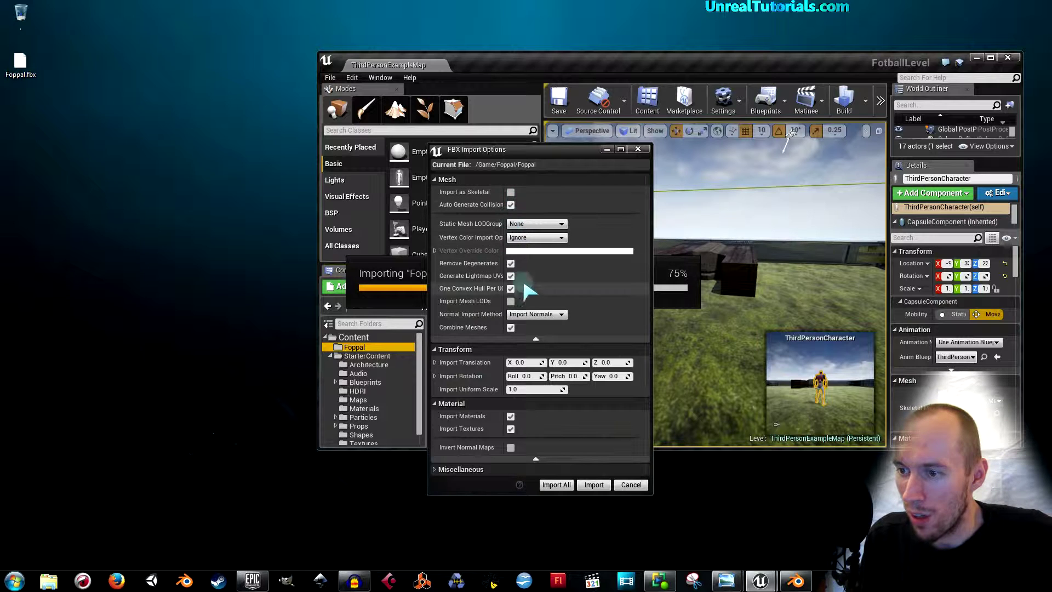
{"action": "left_click", "coordinate": [503, 210]}
{"action": "left_click_drag", "start_coordinate": [524, 215], "coordinate": [517, 211]}
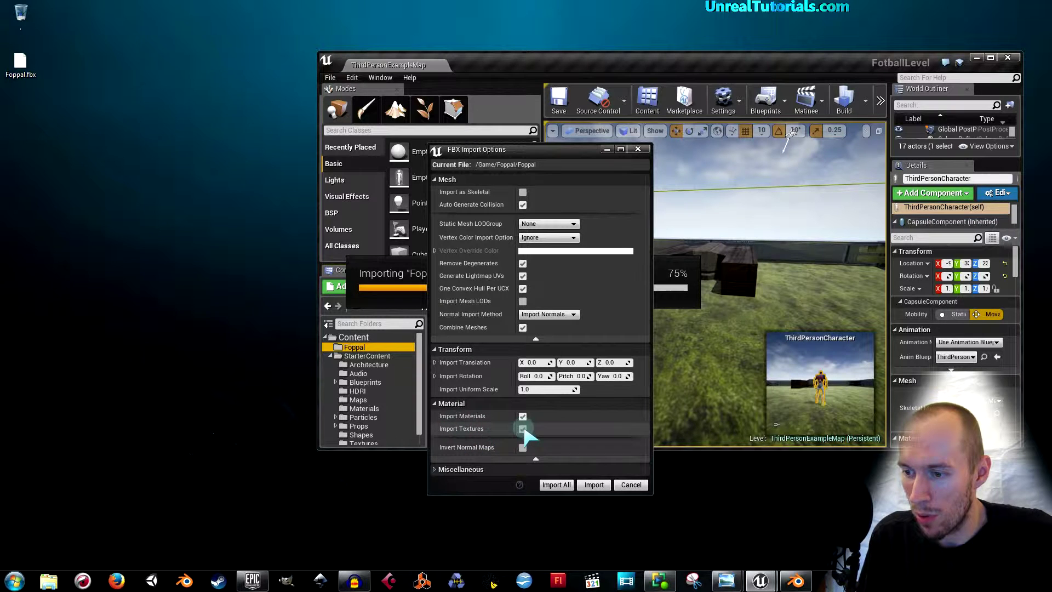
{"action": "left_click", "coordinate": [550, 488]}
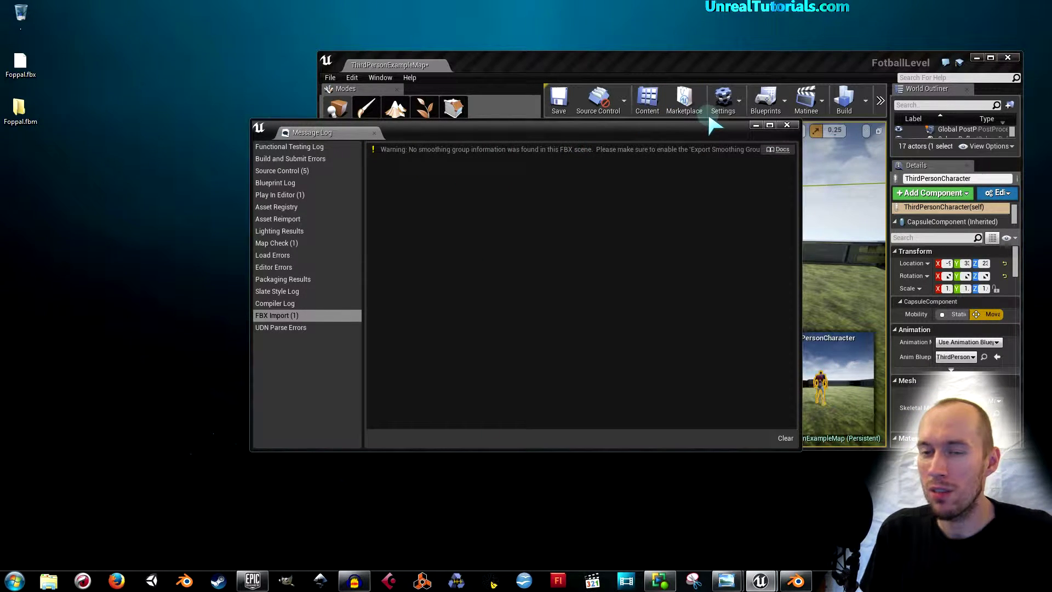
- Close the Message Log, maximize the editor, and save the Foppal mesh, material and texture
{"action": "left_click", "coordinate": [787, 126]}
{"action": "left_click", "coordinate": [991, 58]}
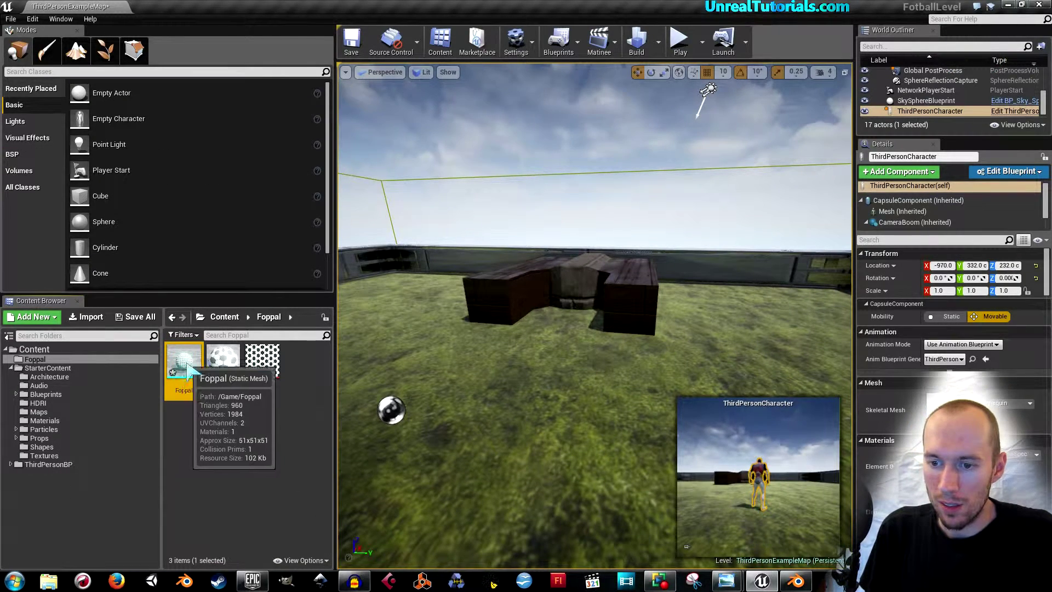
{"action": "left_click", "coordinate": [137, 317]}
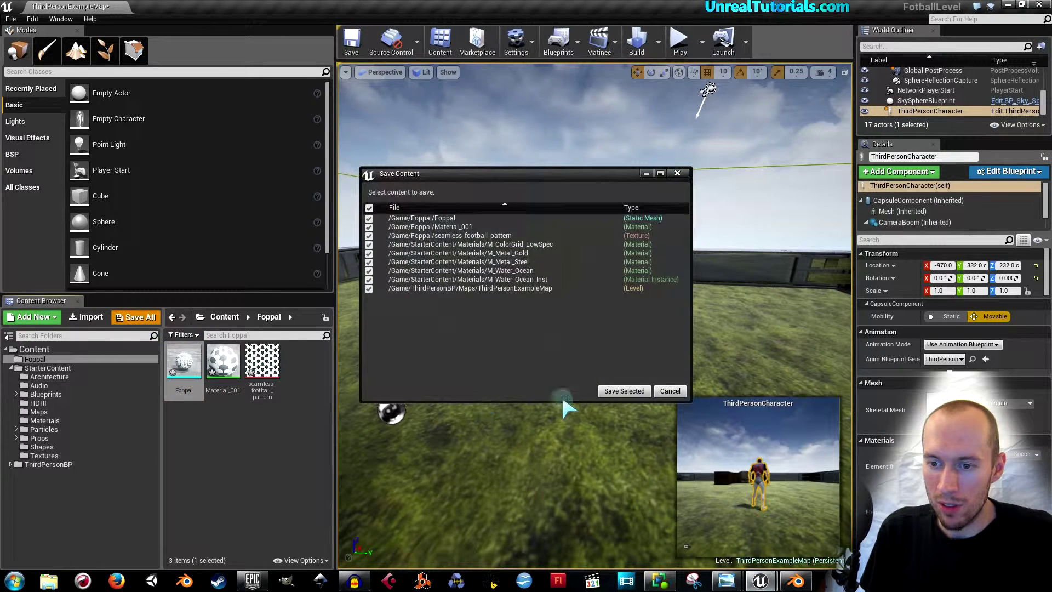
{"action": "left_click", "coordinate": [620, 391]}
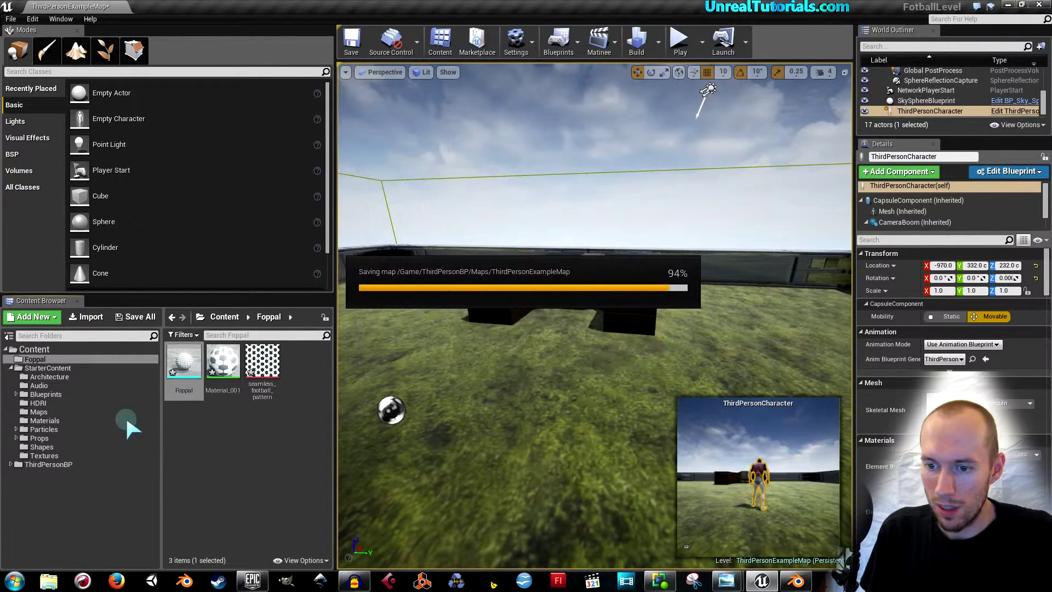
{"action": "left_click", "coordinate": [259, 379]}
- Open the Foppal mesh in its editor and select its generated collision
{"action": "double_click", "coordinate": [187, 362]}
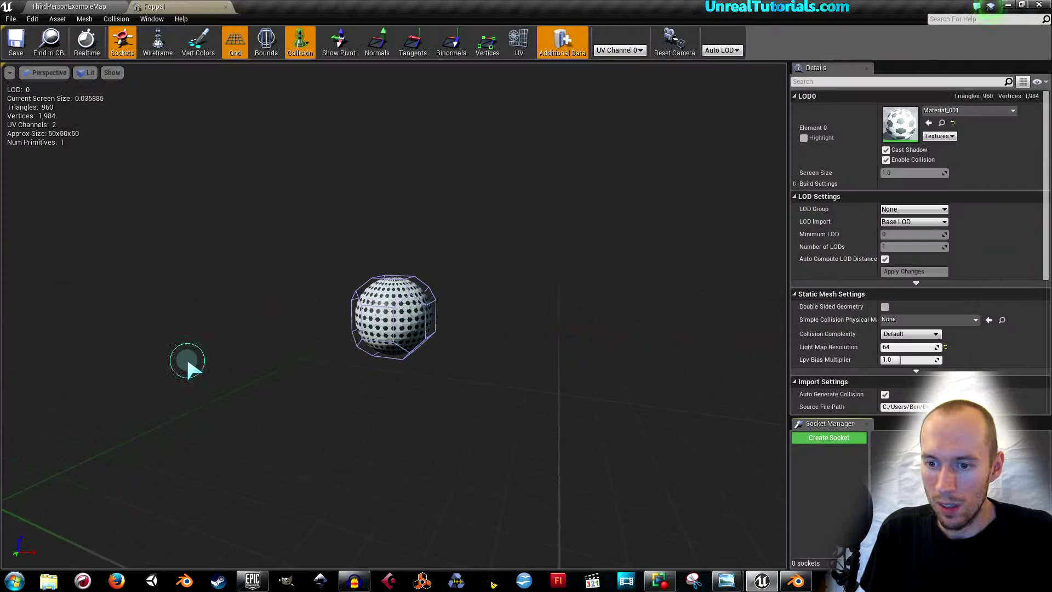
{"action": "scroll", "coordinate": [316, 264], "scroll_direction": "up", "scroll_amount": 10}
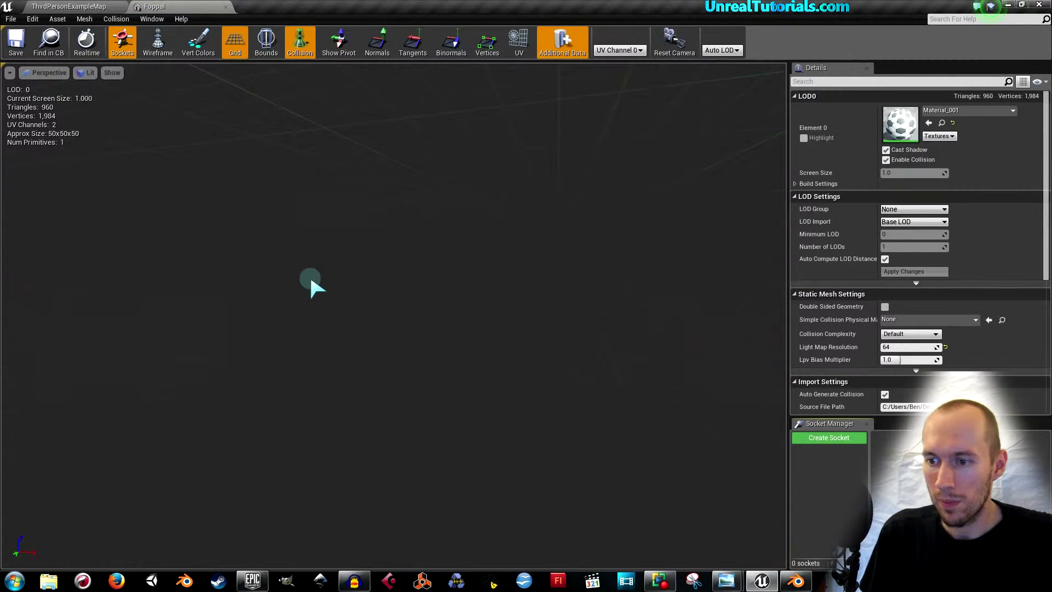
{"action": "scroll", "coordinate": [324, 324], "scroll_direction": "down", "scroll_amount": 8}
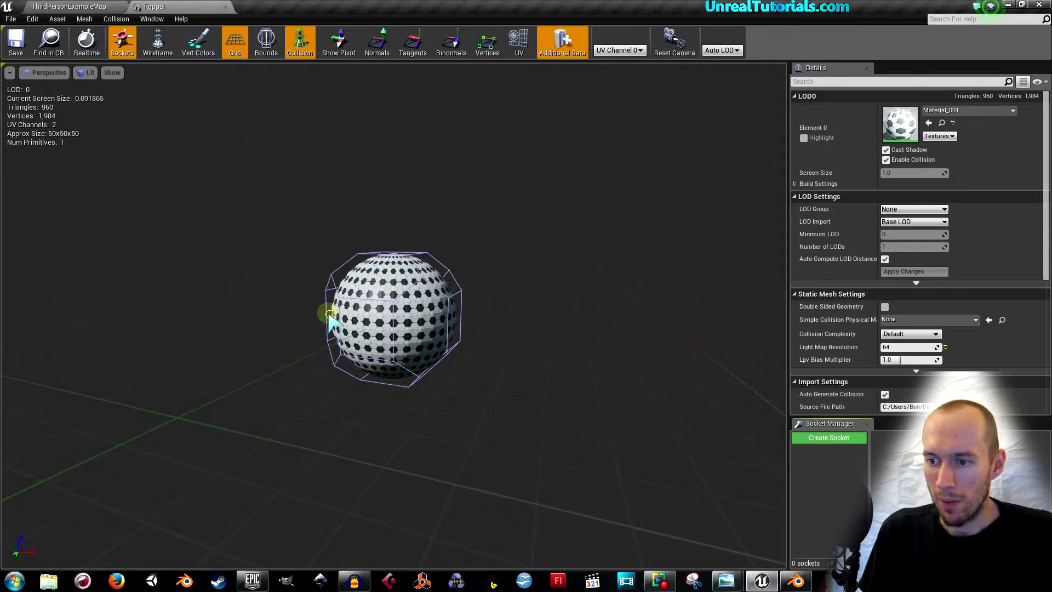
{"action": "left_click_drag", "start_coordinate": [329, 312], "coordinate": [362, 307]}
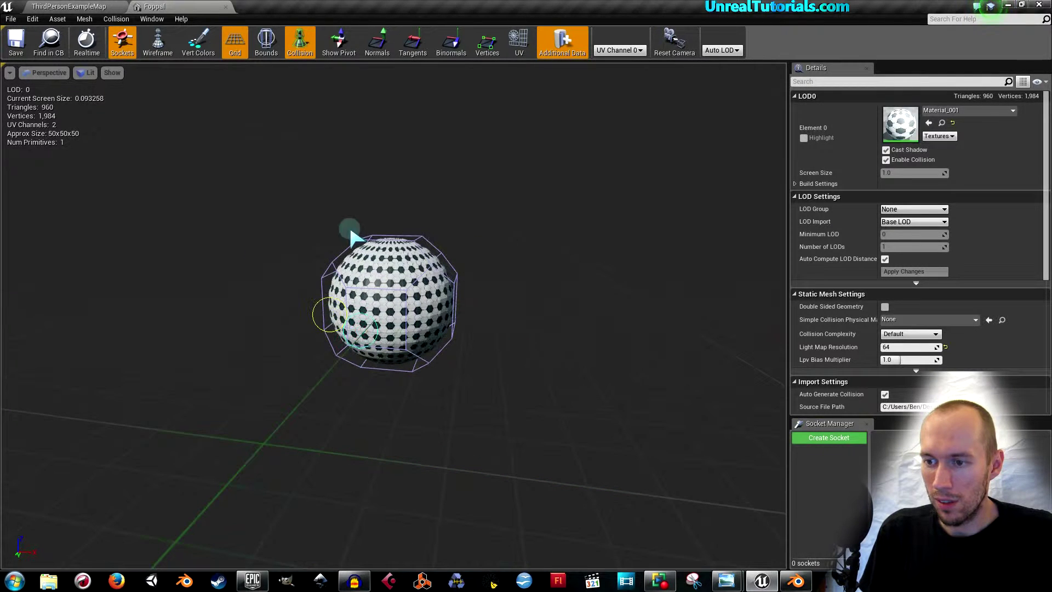
{"action": "left_click", "coordinate": [345, 265]}
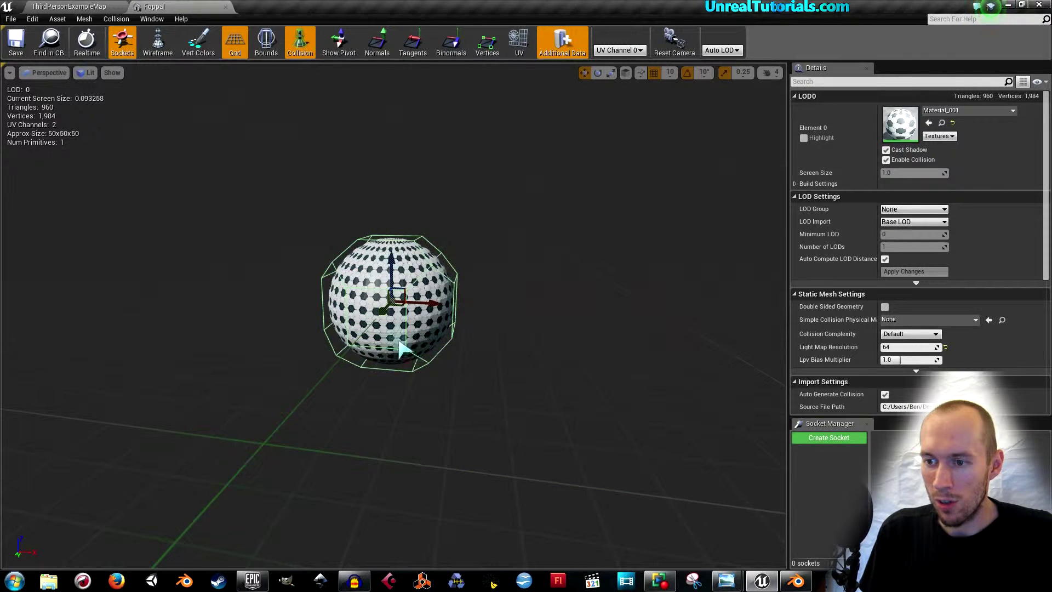
{"action": "mouse_move", "coordinate": [402, 350]}
{"action": "left_mouse_down"}
{"action": "mouse_move", "coordinate": [438, 307]}
{"action": "mouse_move", "coordinate": [386, 326]}
{"action": "left_mouse_up"}
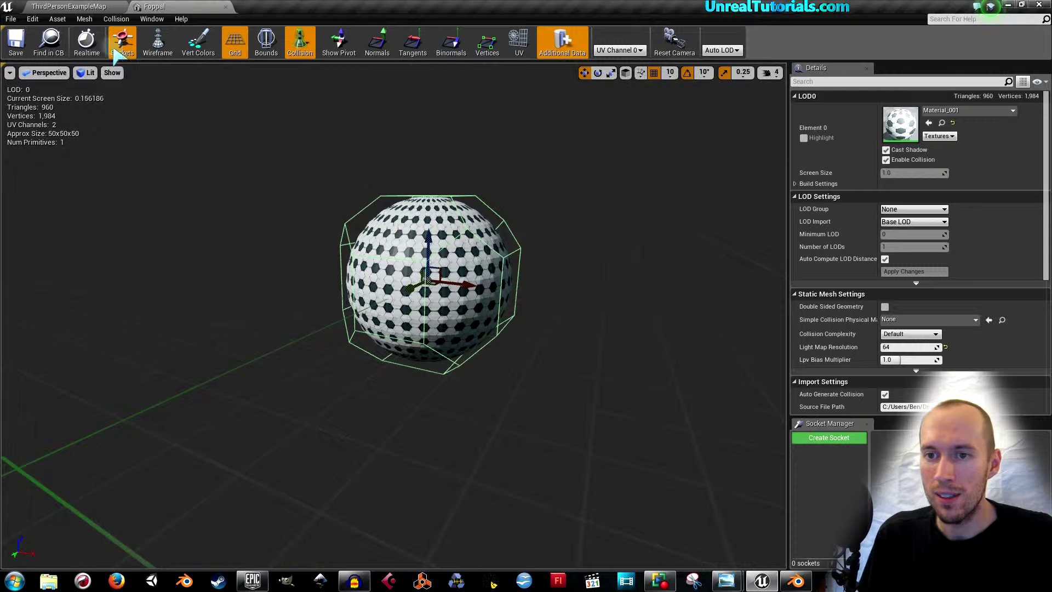
- Replace the collision with a sphere simplified collision, save the mesh and close its editor
{"action": "left_click", "coordinate": [113, 22]}
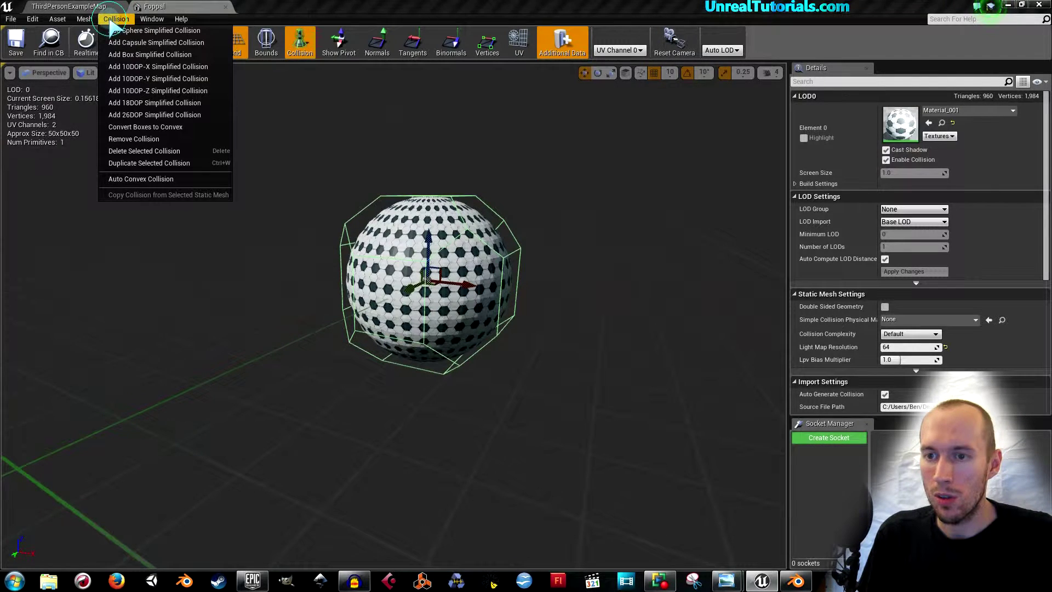
{"action": "left_click", "coordinate": [164, 140]}
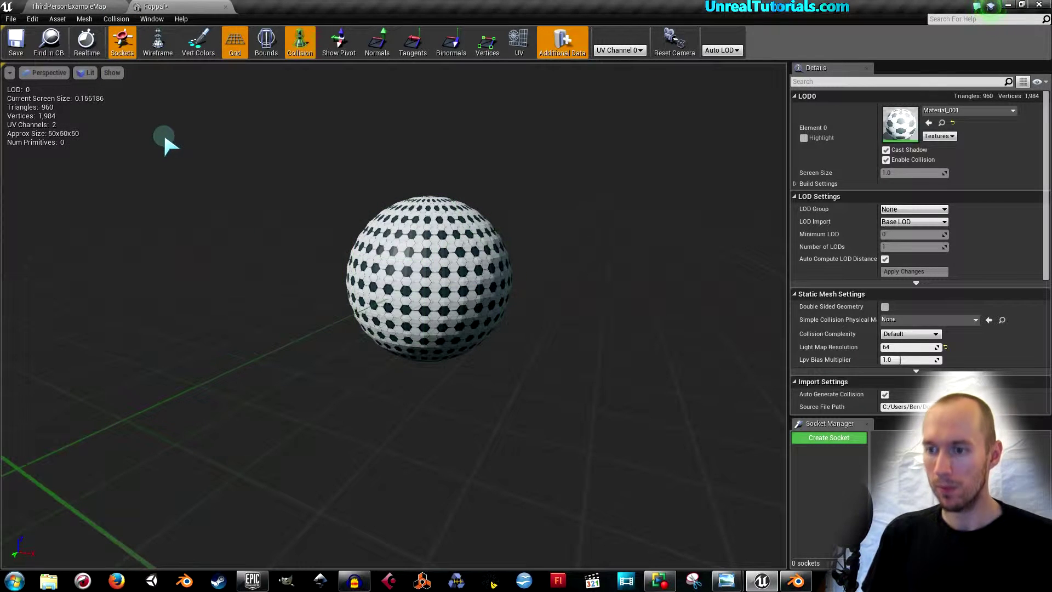
{"action": "left_click", "coordinate": [116, 20]}
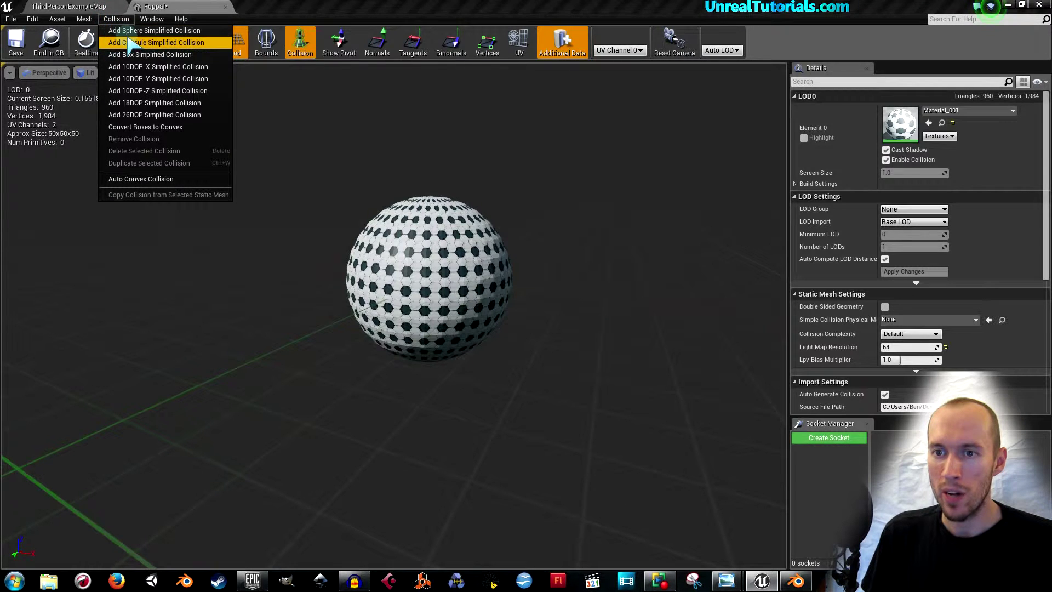
{"action": "left_click", "coordinate": [143, 32]}
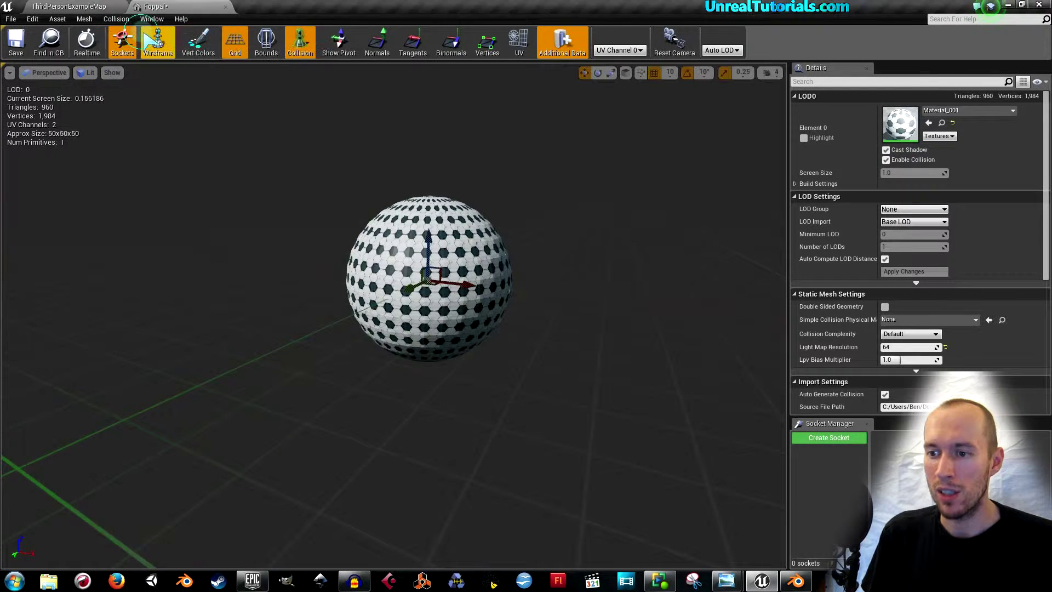
{"action": "mouse_move", "coordinate": [427, 294]}
{"action": "left_mouse_down"}
{"action": "mouse_move", "coordinate": [428, 257]}
{"action": "mouse_move", "coordinate": [411, 236]}
{"action": "left_mouse_up"}
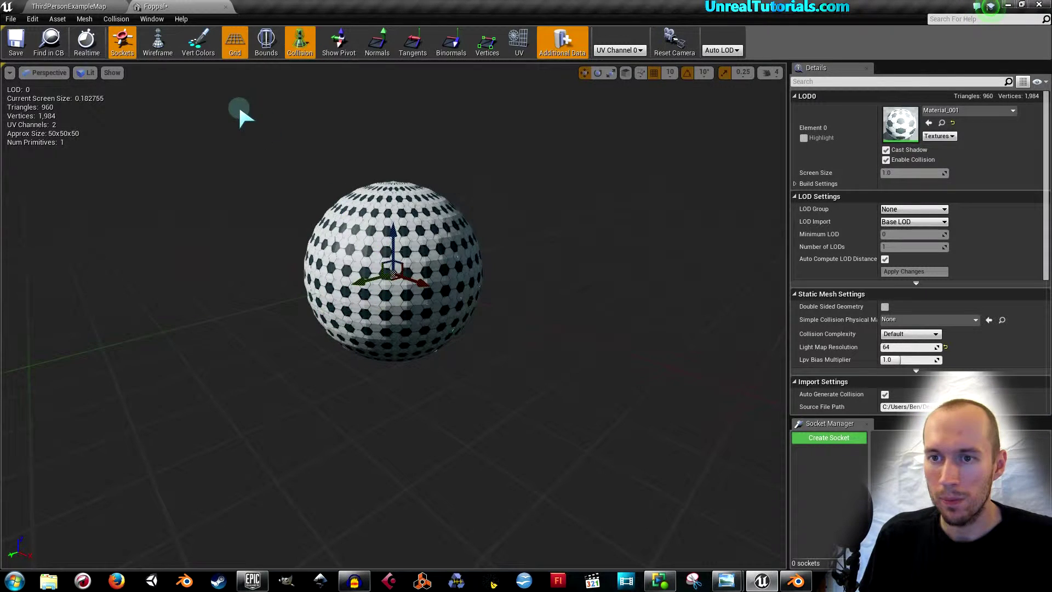
{"action": "left_click", "coordinate": [26, 44]}
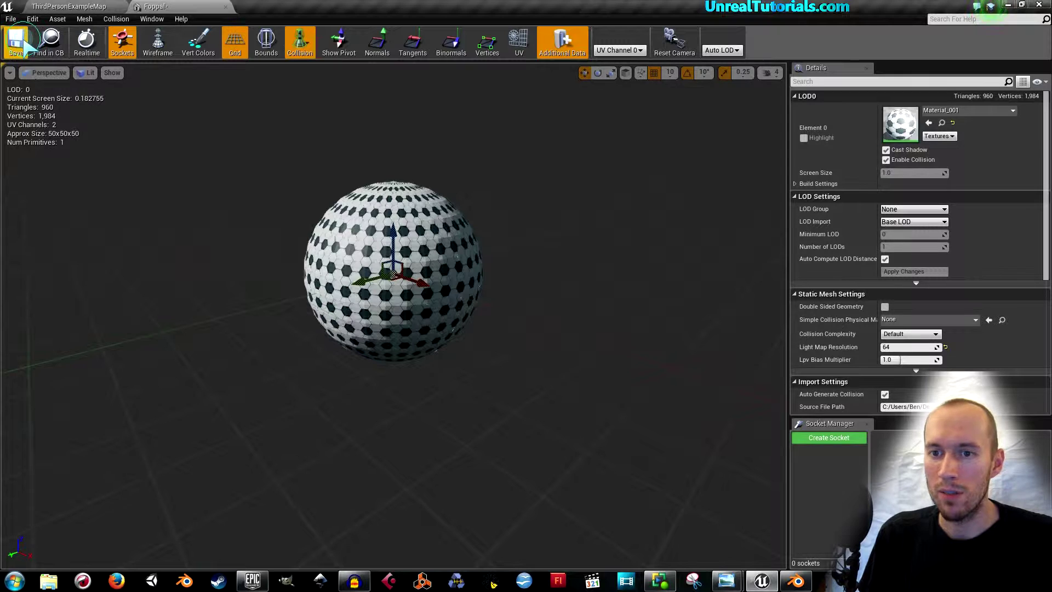
{"action": "left_click", "coordinate": [224, 7]}
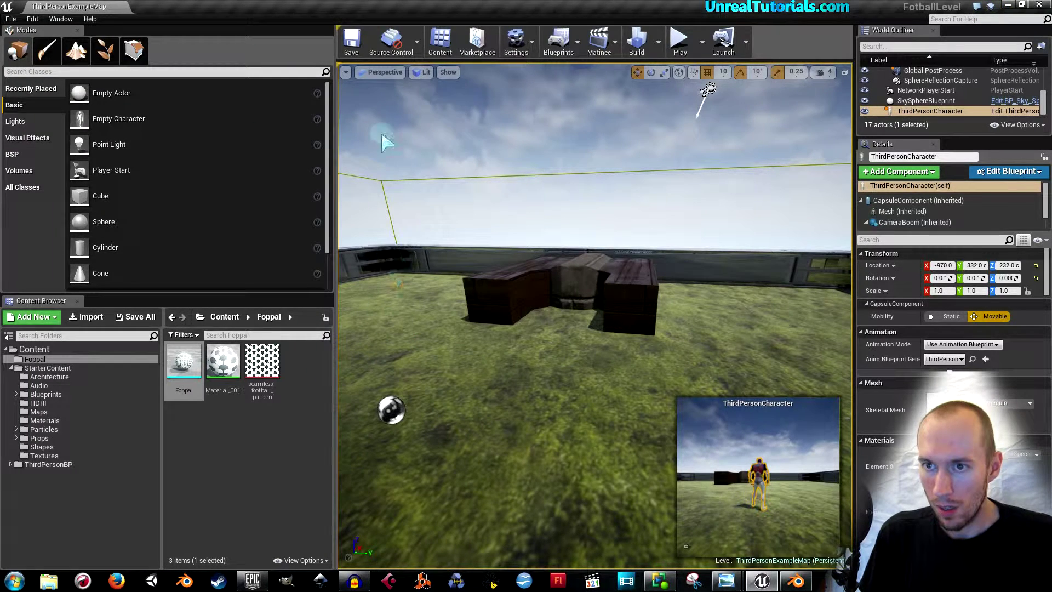
- Save the map, place the Foppal ball beside the character at -820, 330, 160
{"action": "left_click", "coordinate": [351, 47]}
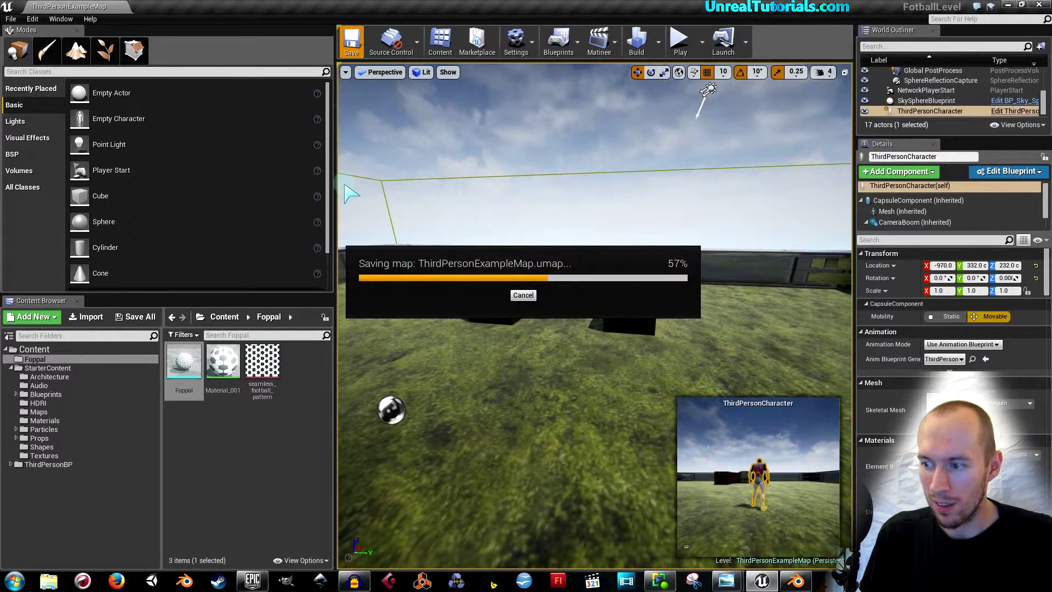
{"action": "left_click_drag", "start_coordinate": [334, 193], "coordinate": [200, 202]}
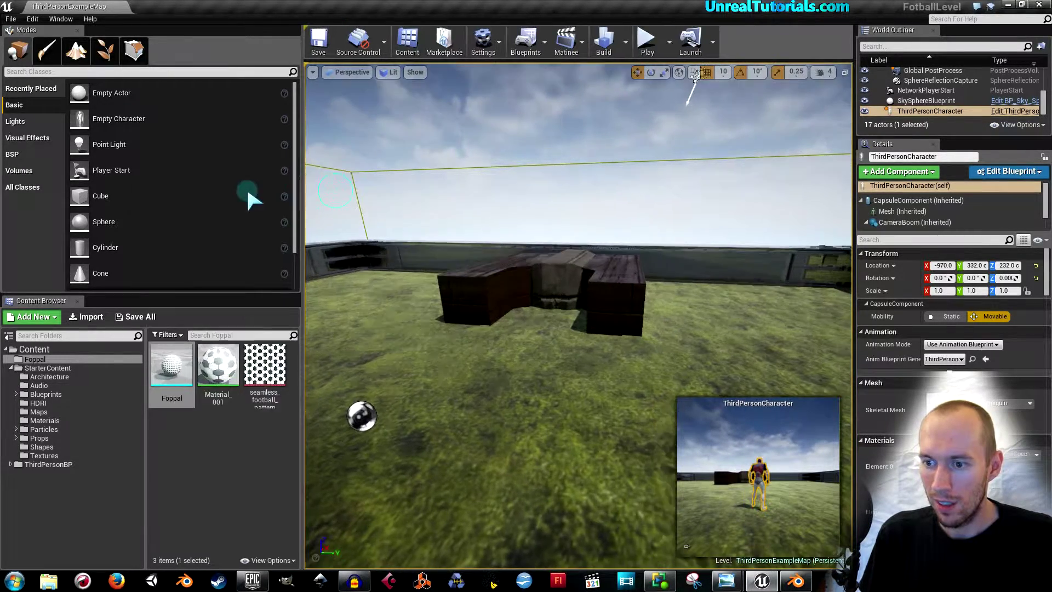
{"action": "mouse_move", "coordinate": [552, 365]}
{"action": "right_mouse_down"}
{"action": "mouse_move", "coordinate": [553, 406]}
{"action": "mouse_move", "coordinate": [553, 384]}
{"action": "mouse_move", "coordinate": [411, 418]}
{"action": "right_mouse_up"}
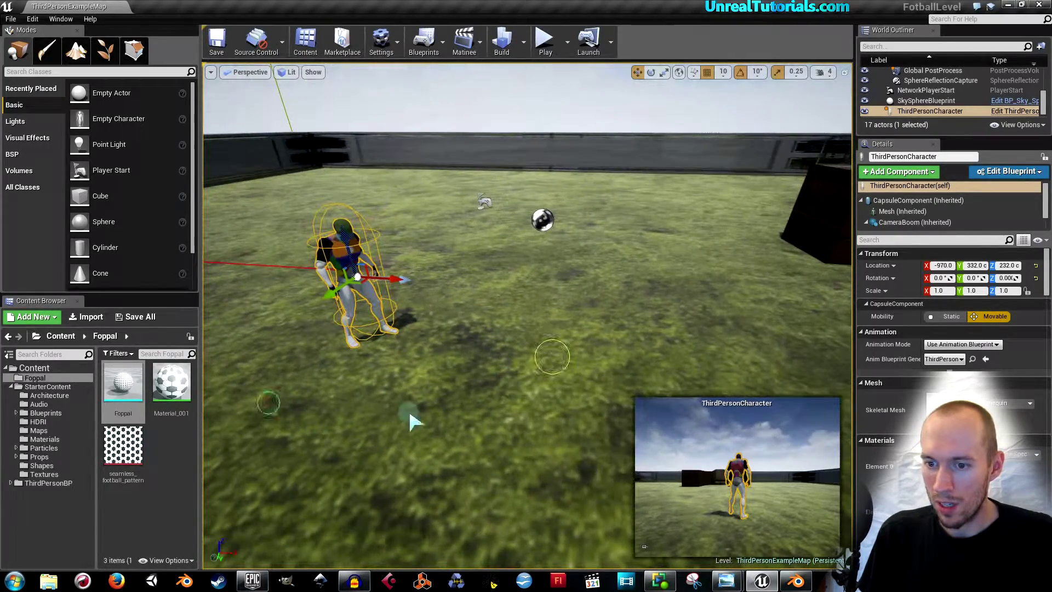
{"action": "mouse_move", "coordinate": [134, 392]}
{"action": "left_mouse_down"}
{"action": "mouse_move", "coordinate": [470, 355]}
{"action": "mouse_move", "coordinate": [476, 336]}
{"action": "left_mouse_up"}
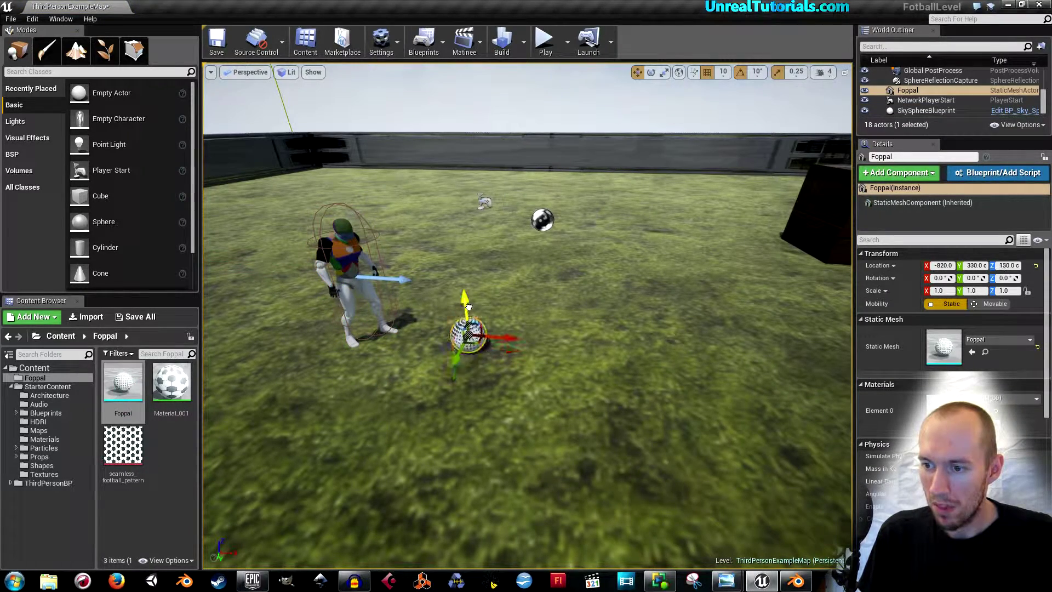
{"action": "right_click_drag", "start_coordinate": [469, 303], "coordinate": [483, 283]}
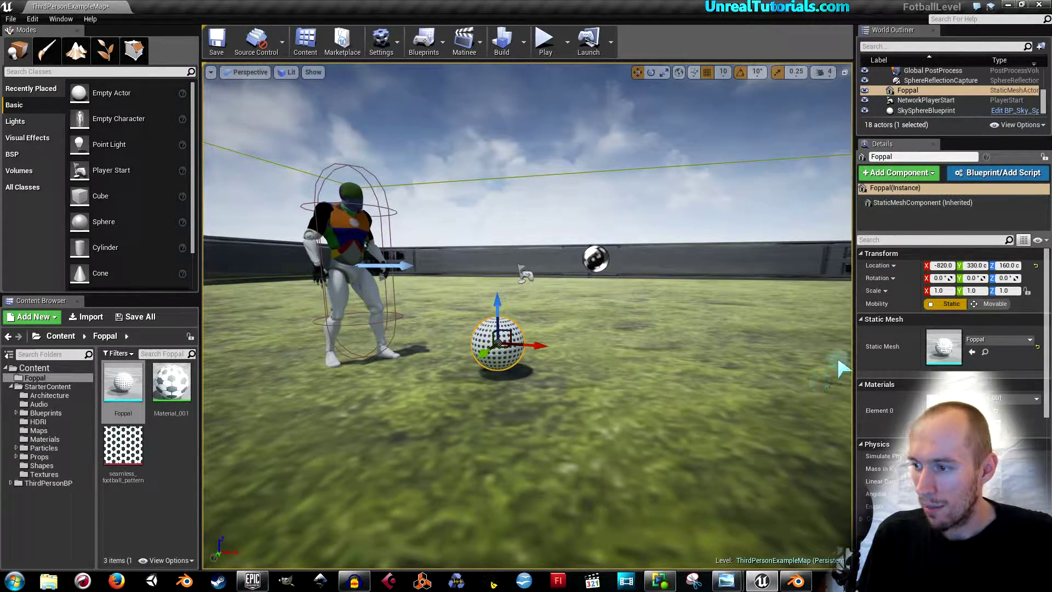
- Play-test the level by running around the static Foppal ball, then widen the Details panel
{"action": "left_click", "coordinate": [545, 48]}
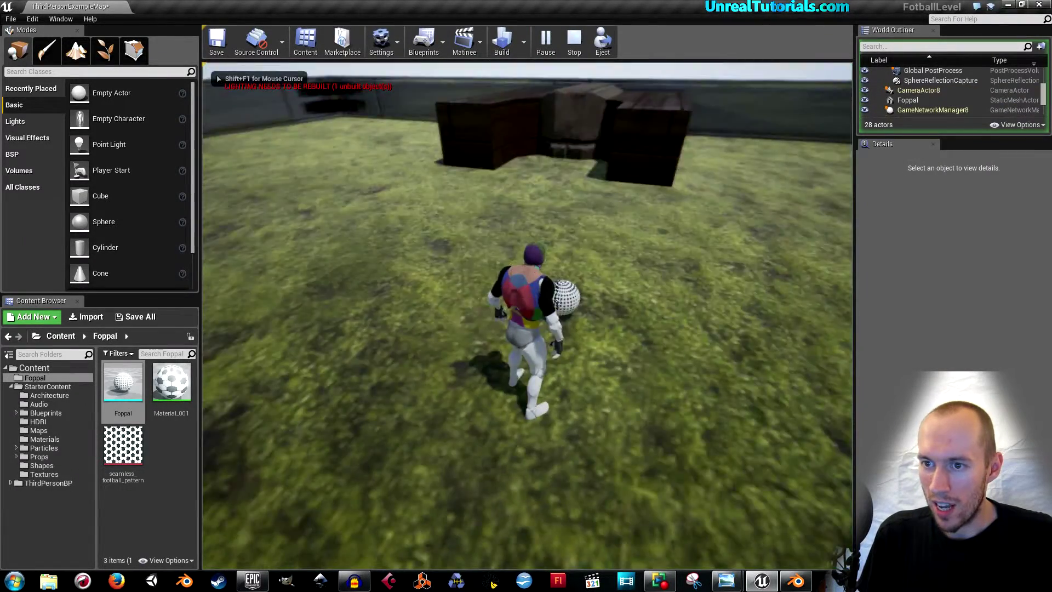
{"action": "key", "text": "w"}
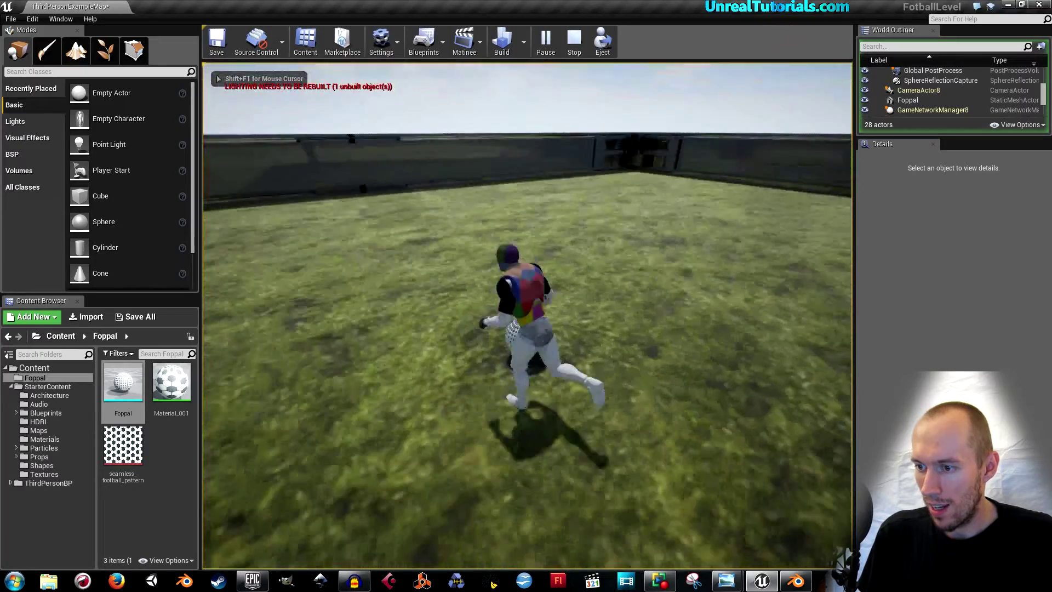
{"action": "key", "text": "w"}
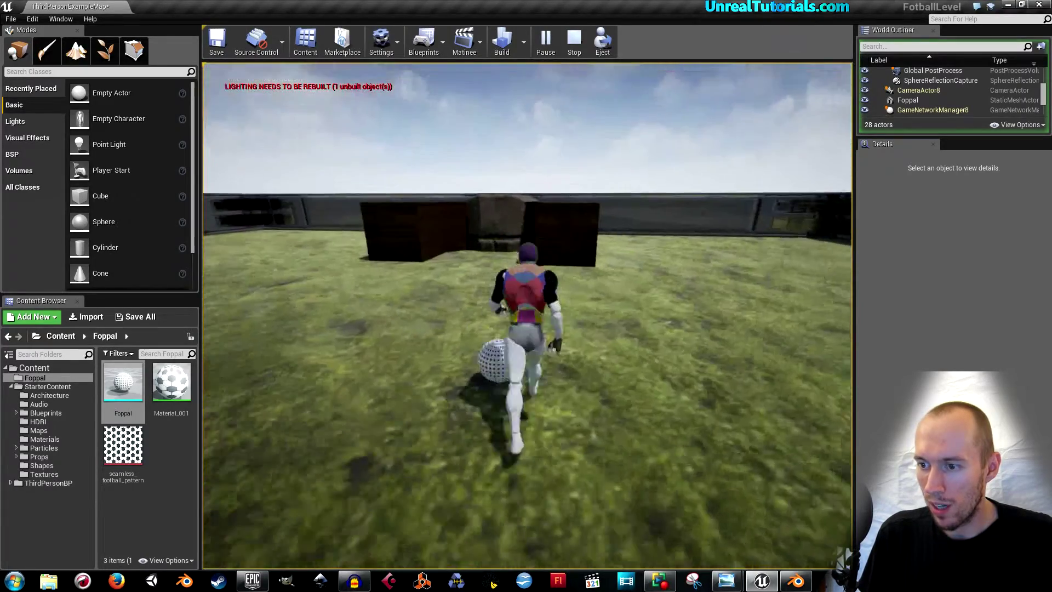
{"action": "key", "text": "w"}
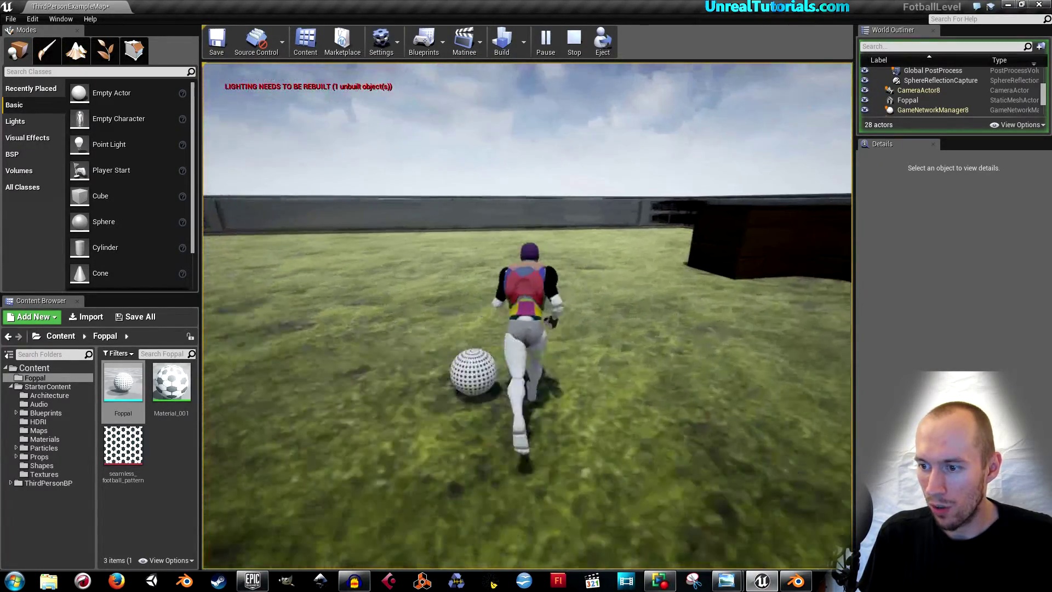
{"action": "key", "text": "Escape"}
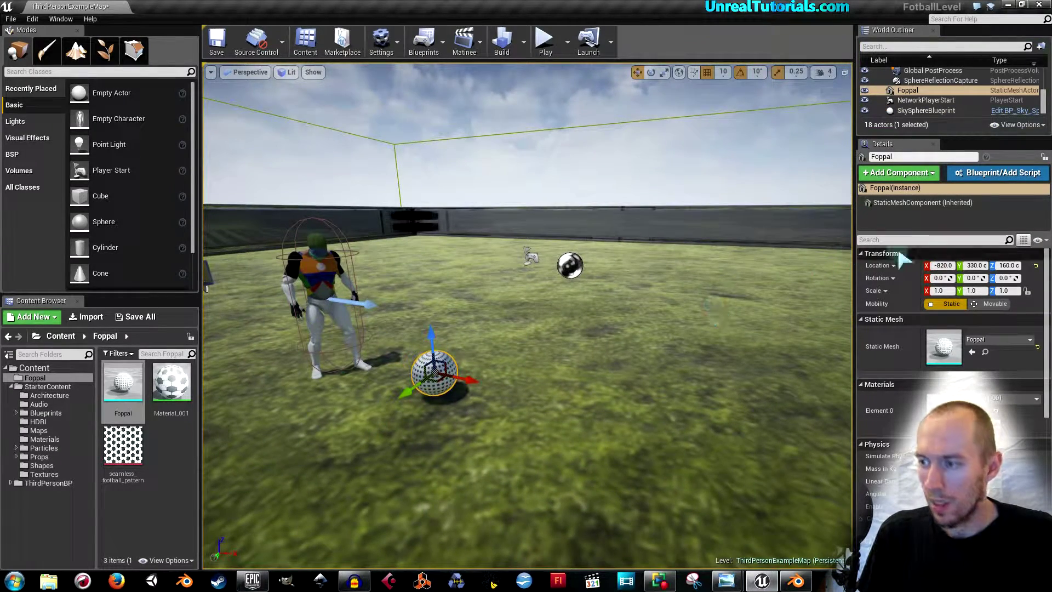
{"action": "mouse_move", "coordinate": [858, 254]}
{"action": "left_mouse_down"}
{"action": "mouse_move", "coordinate": [672, 257]}
{"action": "mouse_move", "coordinate": [684, 261]}
{"action": "left_mouse_up"}
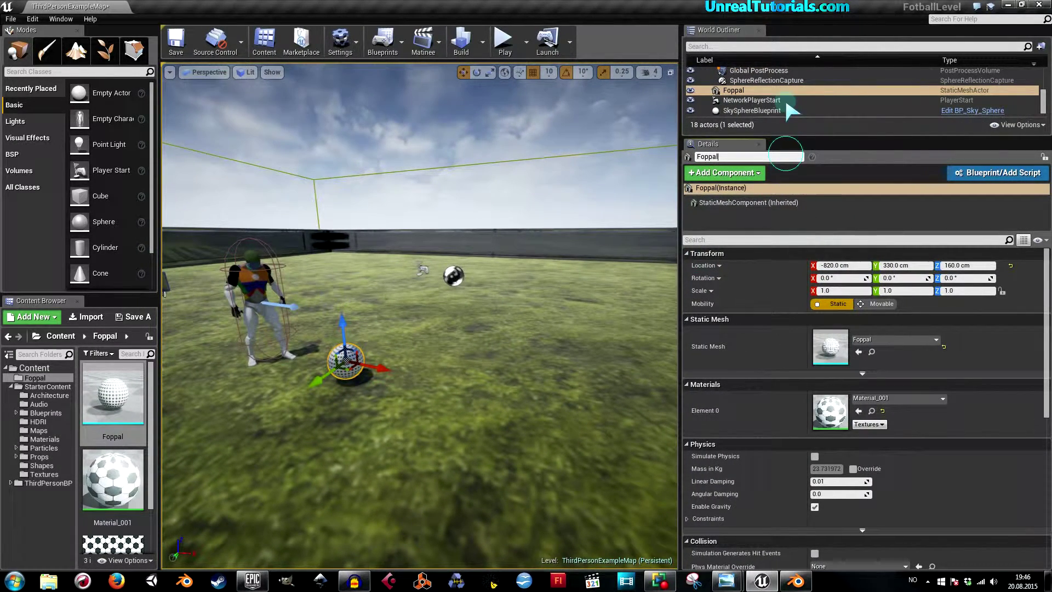
- Turn on Simulate Physics for Foppal, which switches its collision preset to PhysicsActor
{"action": "scroll", "coordinate": [857, 258], "scroll_direction": "down", "scroll_amount": 1}
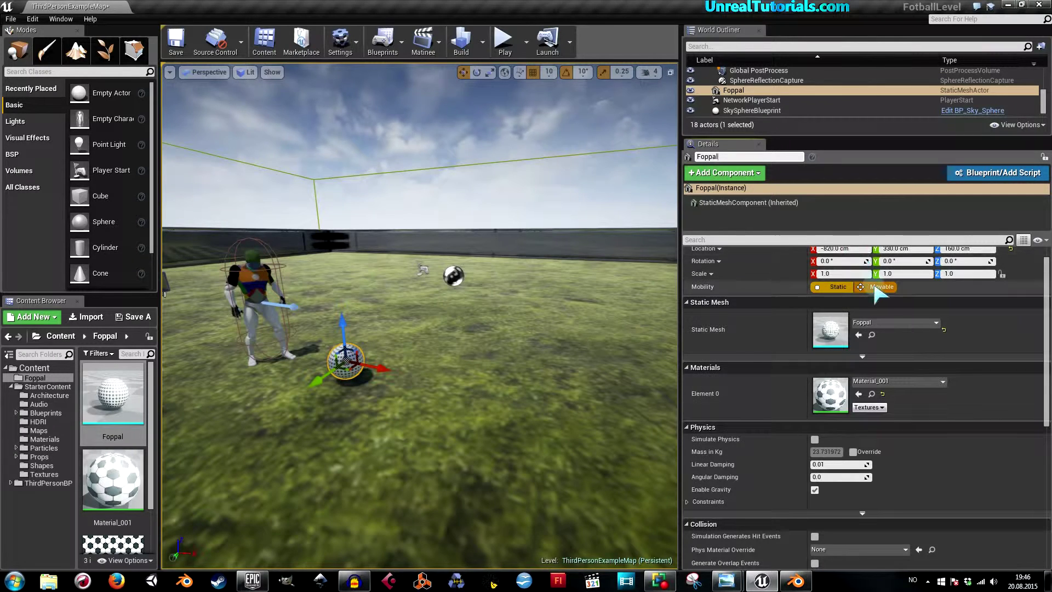
{"action": "scroll", "coordinate": [877, 272], "scroll_direction": "down", "scroll_amount": 1}
{"action": "scroll", "coordinate": [883, 278], "scroll_direction": "down", "scroll_amount": 2}
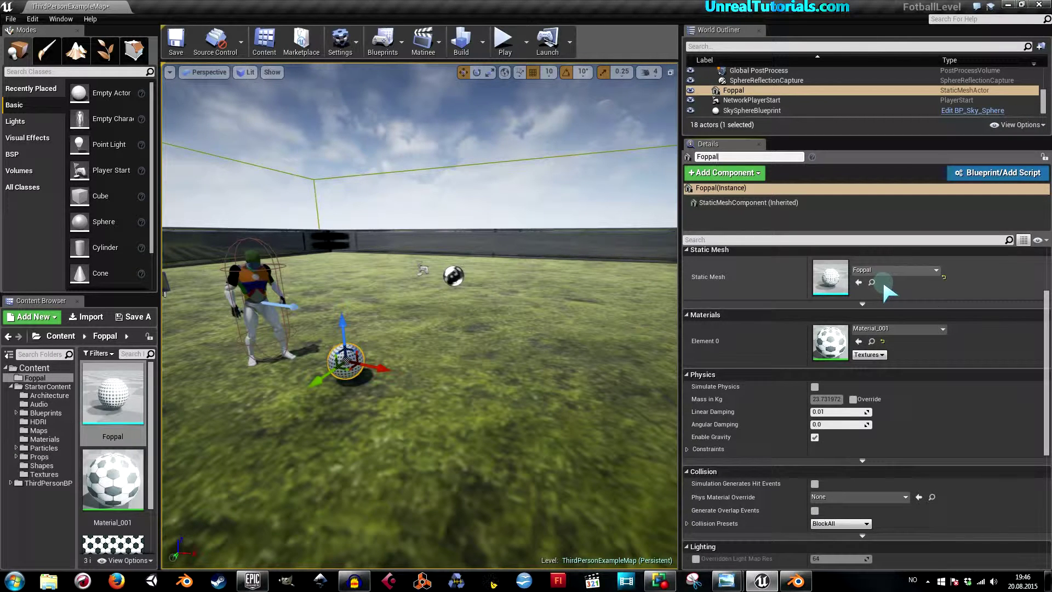
{"action": "scroll", "coordinate": [883, 278], "scroll_direction": "down", "scroll_amount": 1}
{"action": "scroll", "coordinate": [855, 320], "scroll_direction": "down", "scroll_amount": 1}
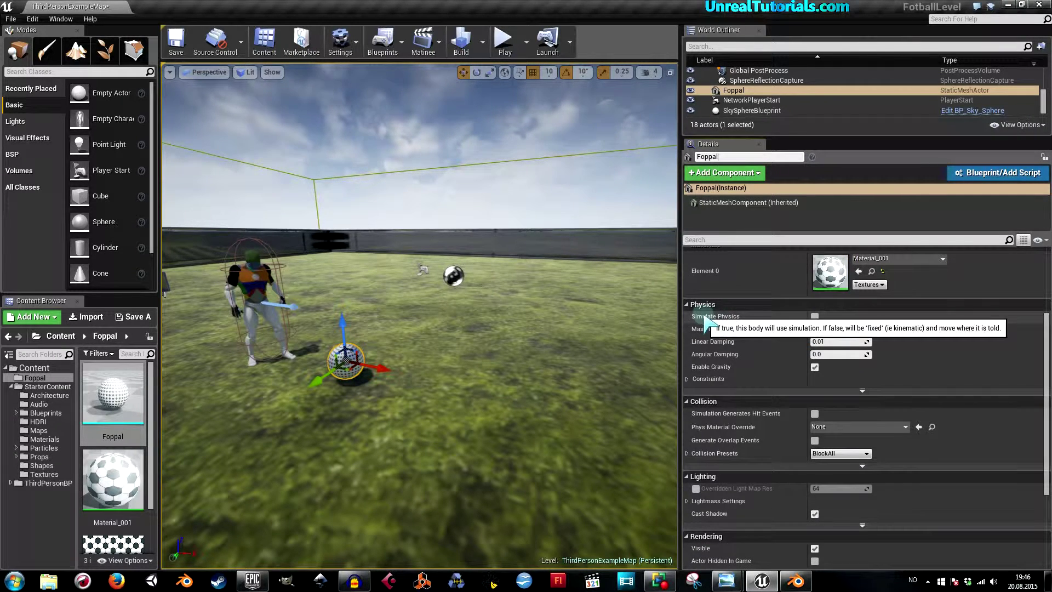
{"action": "left_click", "coordinate": [815, 317]}
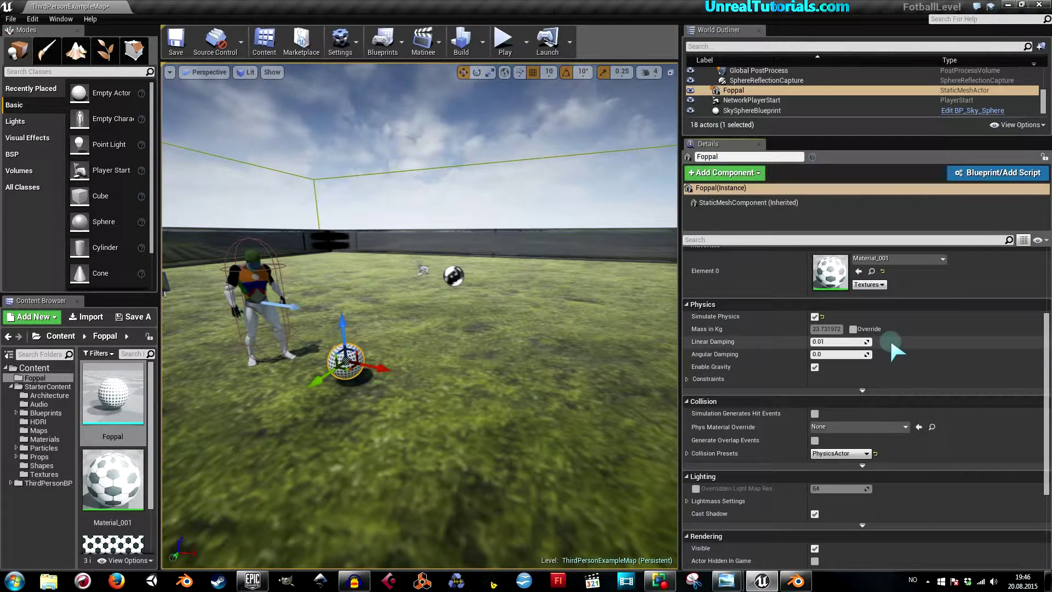
{"action": "scroll", "coordinate": [891, 344], "scroll_direction": "down", "scroll_amount": 2}
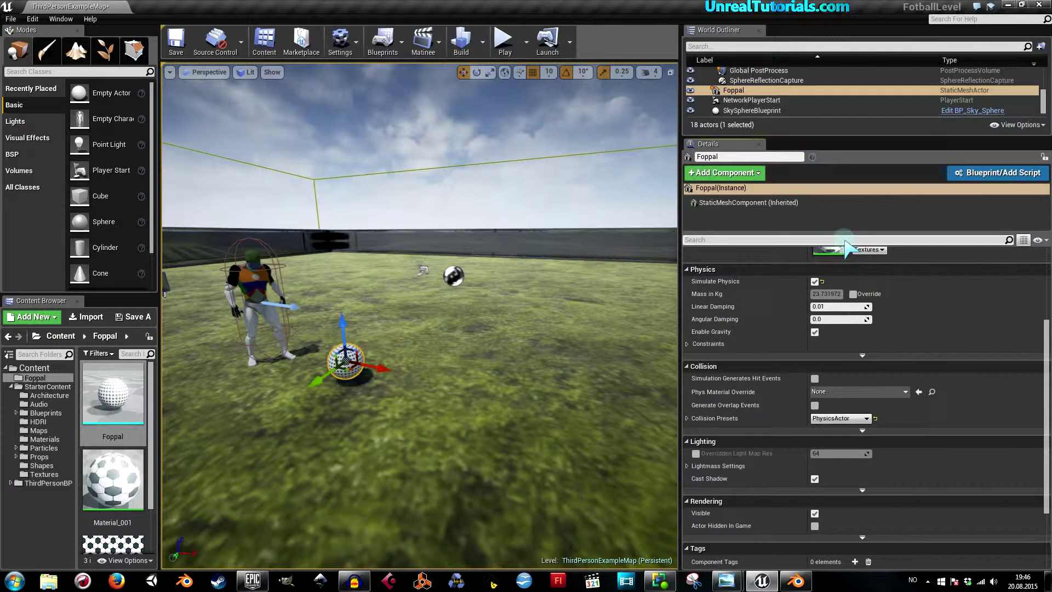
{"action": "left_click", "coordinate": [504, 40]}
{"action": "key", "text": "w"}
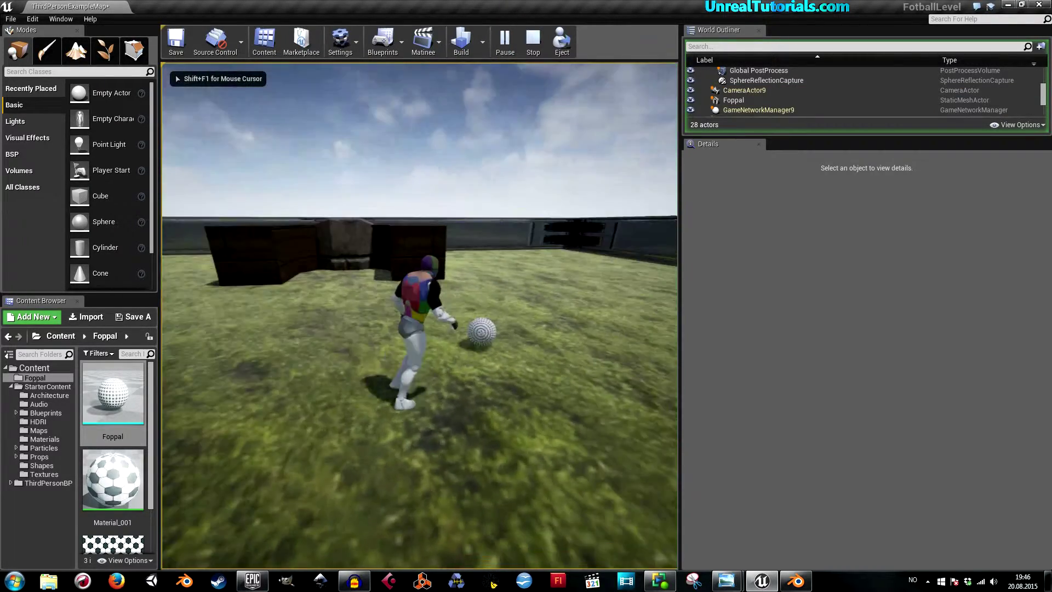
{"action": "key", "text": "w"}
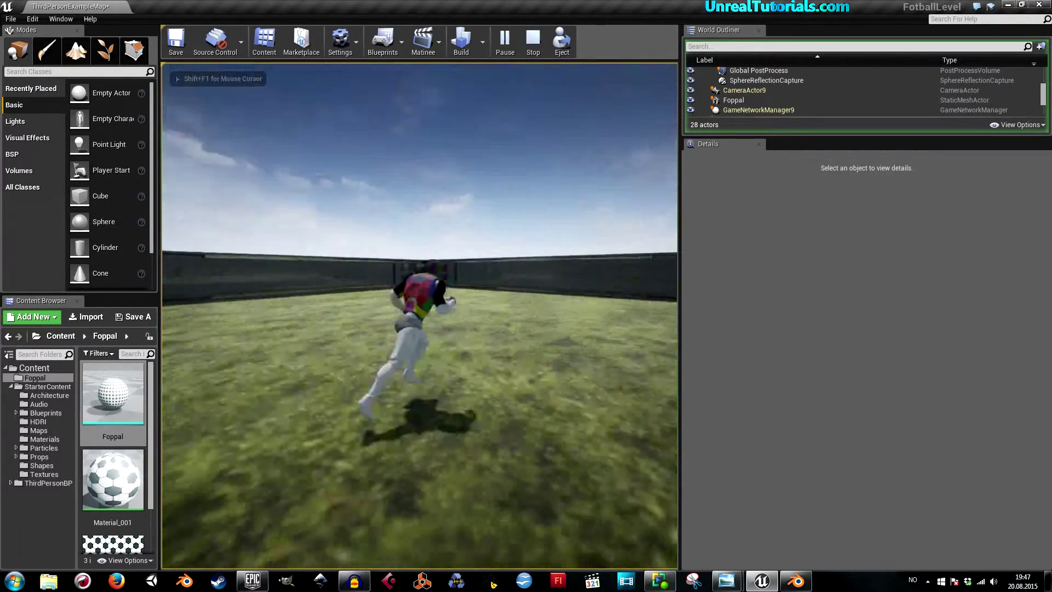
{"action": "key", "text": "w"}
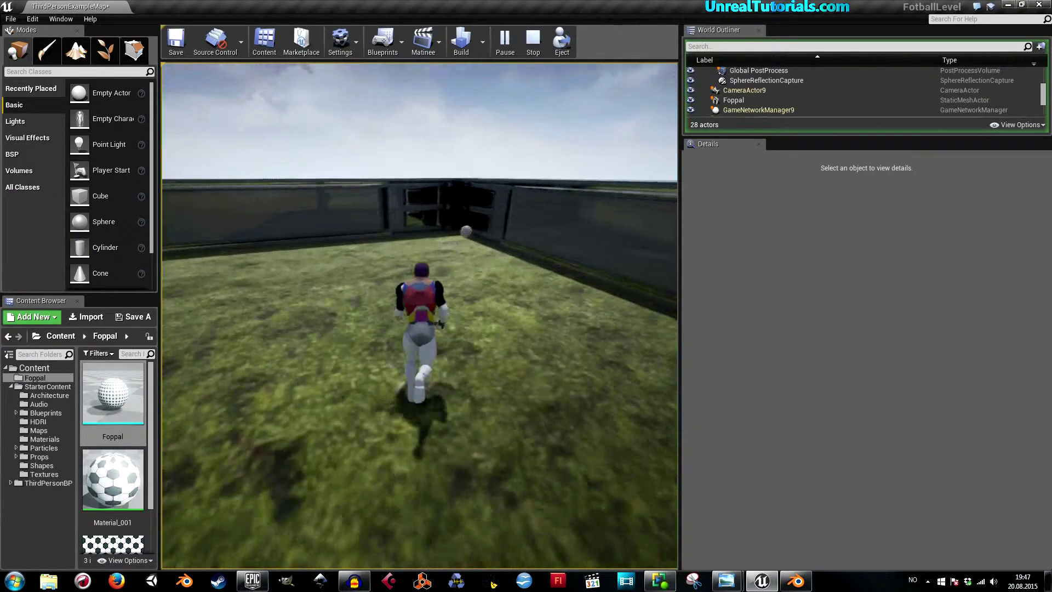
{"action": "key", "text": "w"}
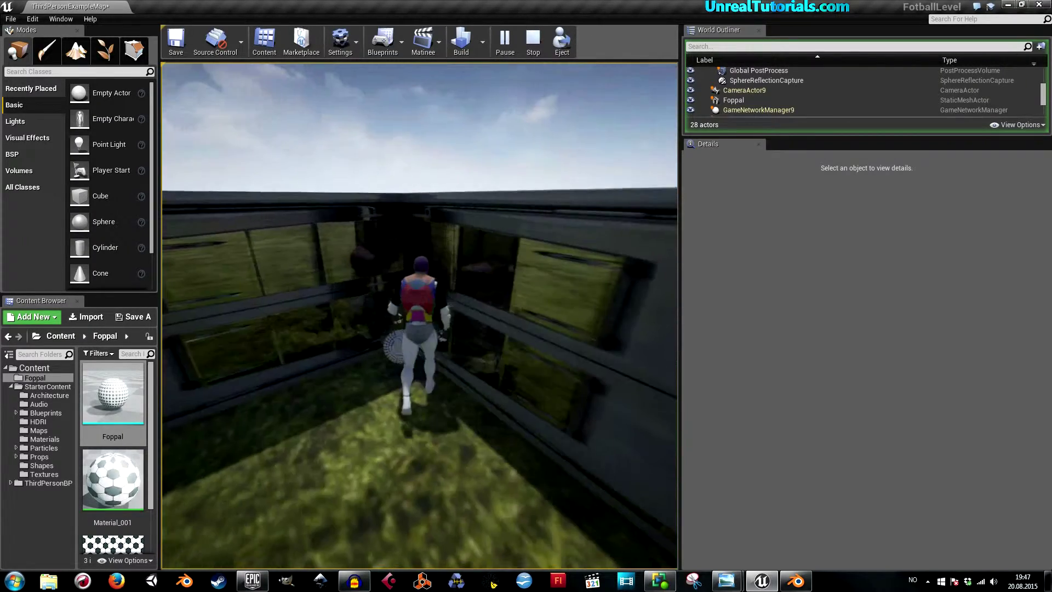
{"action": "key", "text": "w"}
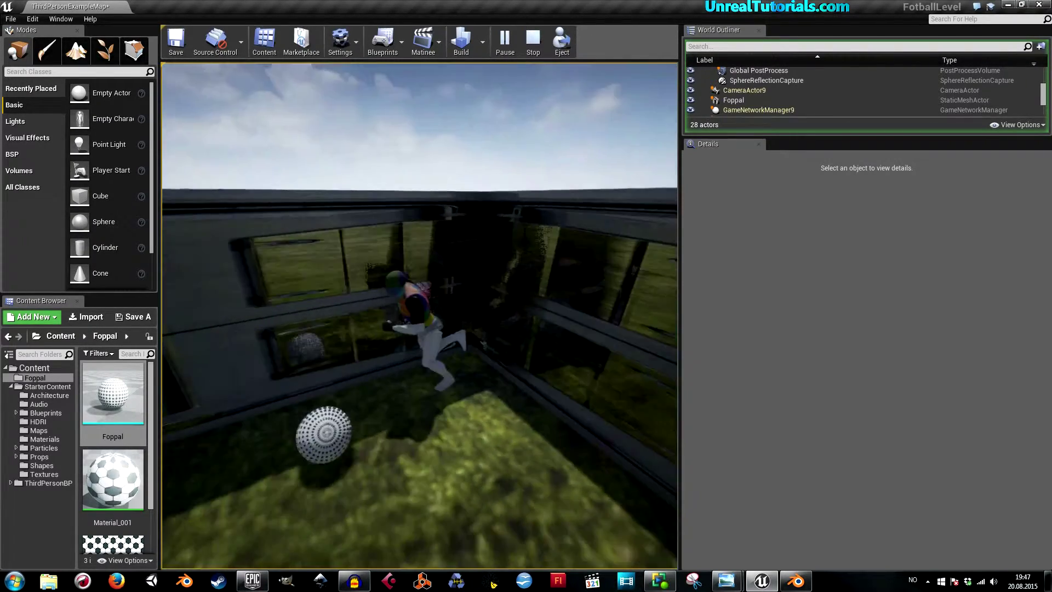
{"action": "key", "text": "w"}
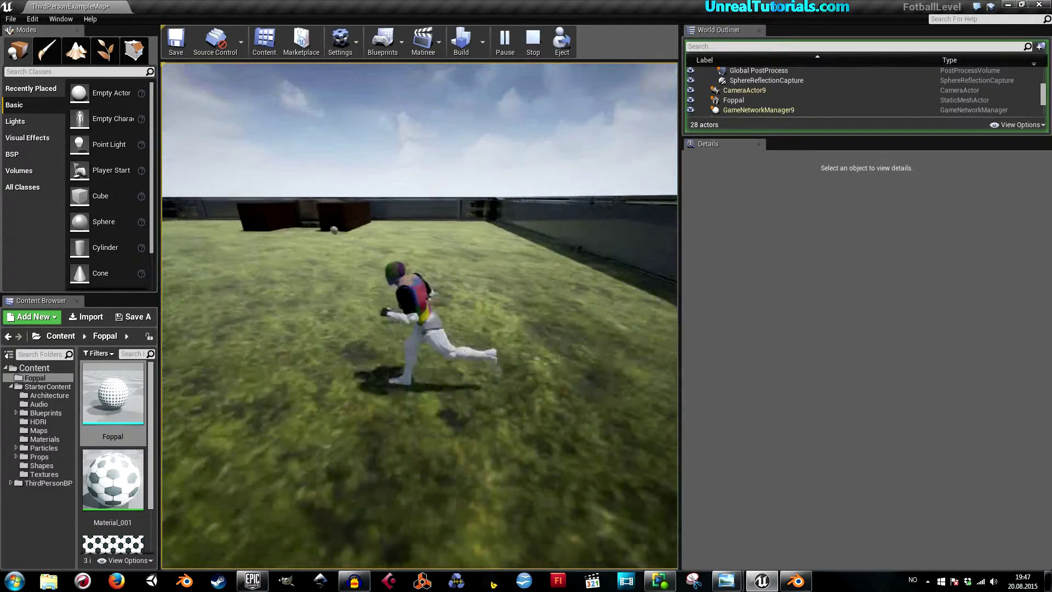
- Stop the play-test, frame Foppal, and reveal the advanced Collision and Physics properties
{"action": "key", "text": "Escape"}
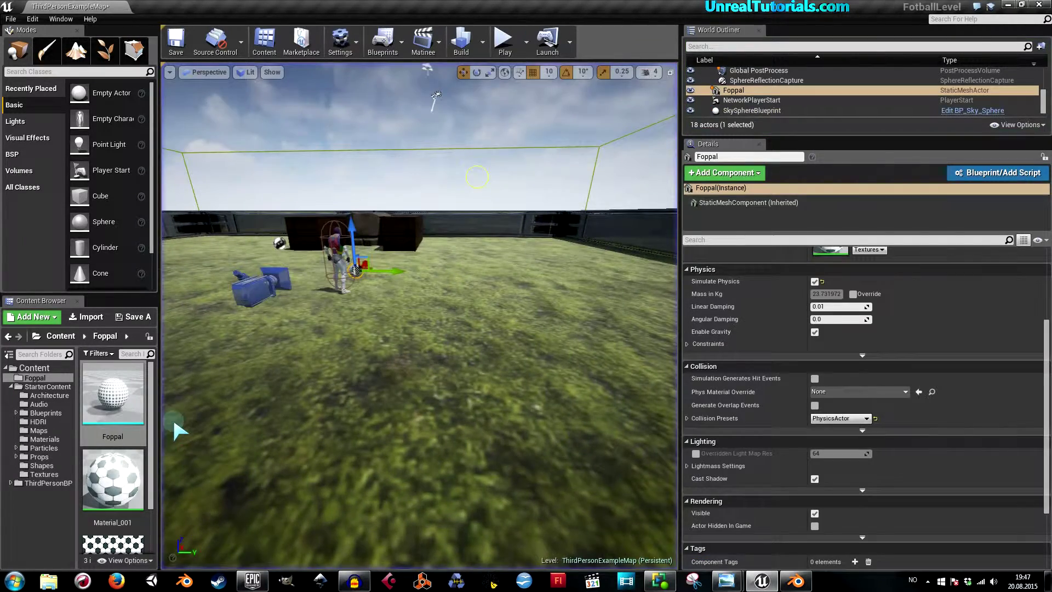
{"action": "key", "text": "f"}
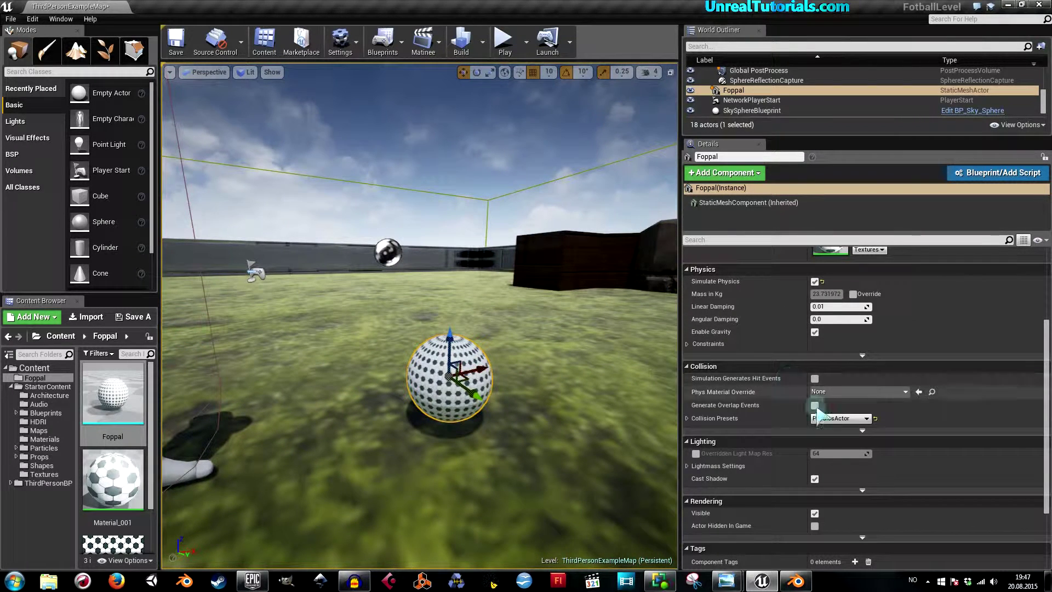
{"action": "left_click", "coordinate": [862, 428]}
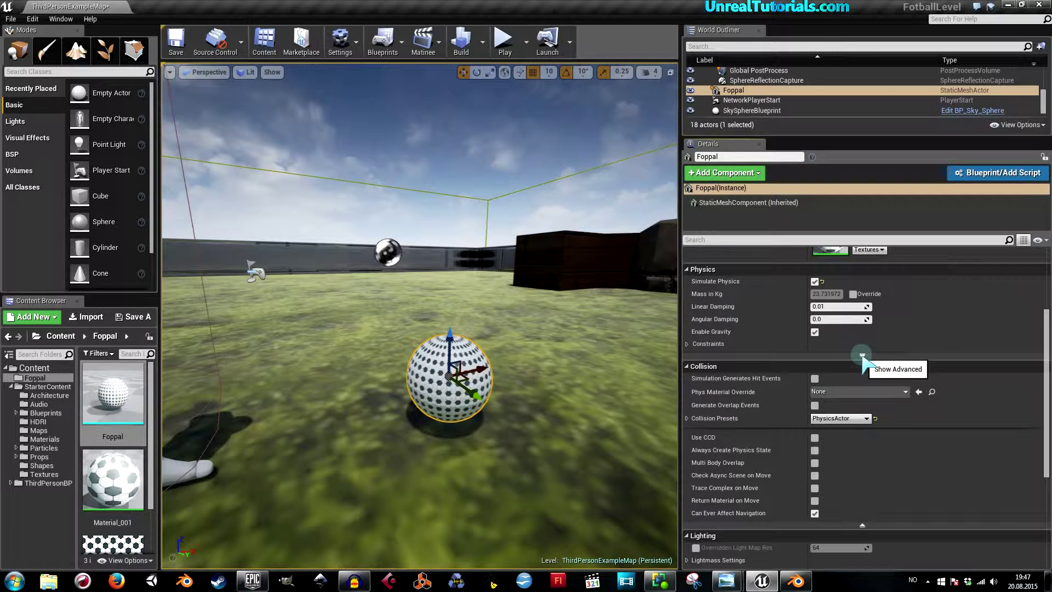
{"action": "left_click", "coordinate": [862, 356]}
{"action": "scroll", "coordinate": [907, 355], "scroll_direction": "down", "scroll_amount": 1}
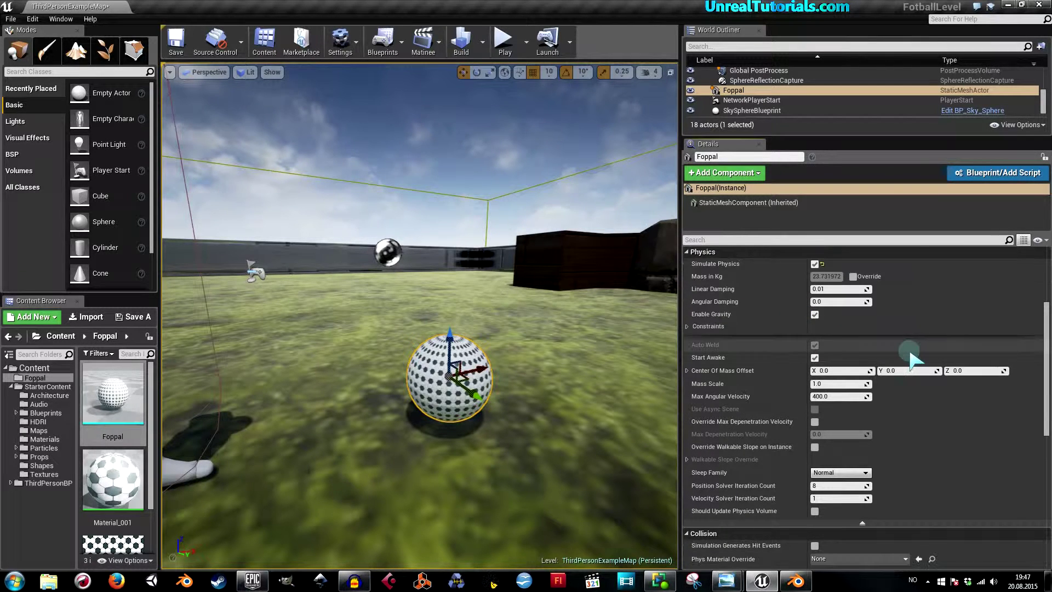
{"action": "scroll", "coordinate": [910, 352], "scroll_direction": "up", "scroll_amount": 1}
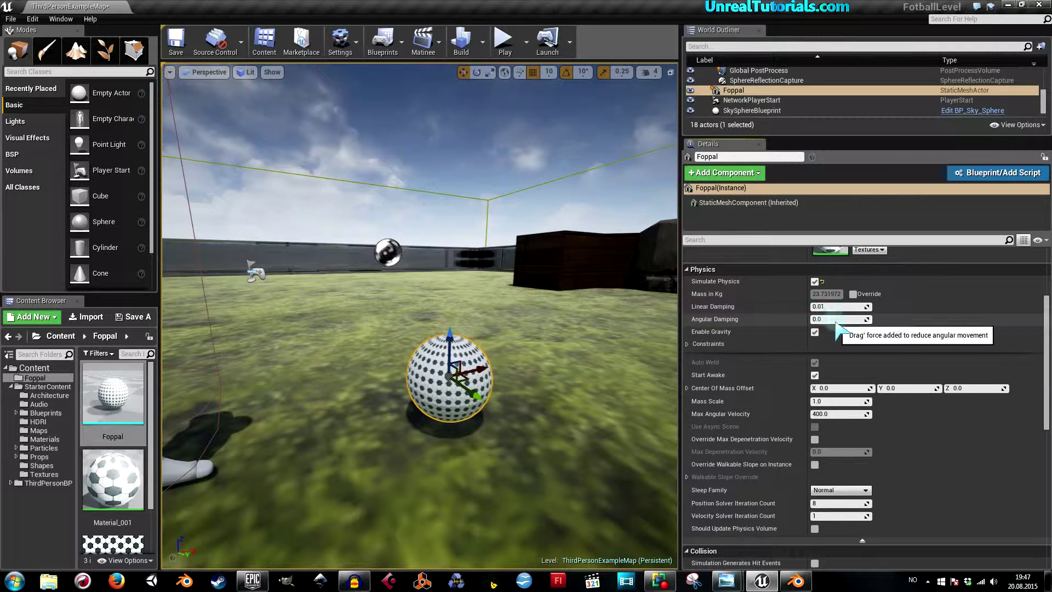
- Override Foppal's Mass in Kg and set it to 10
{"action": "left_click", "coordinate": [828, 322]}
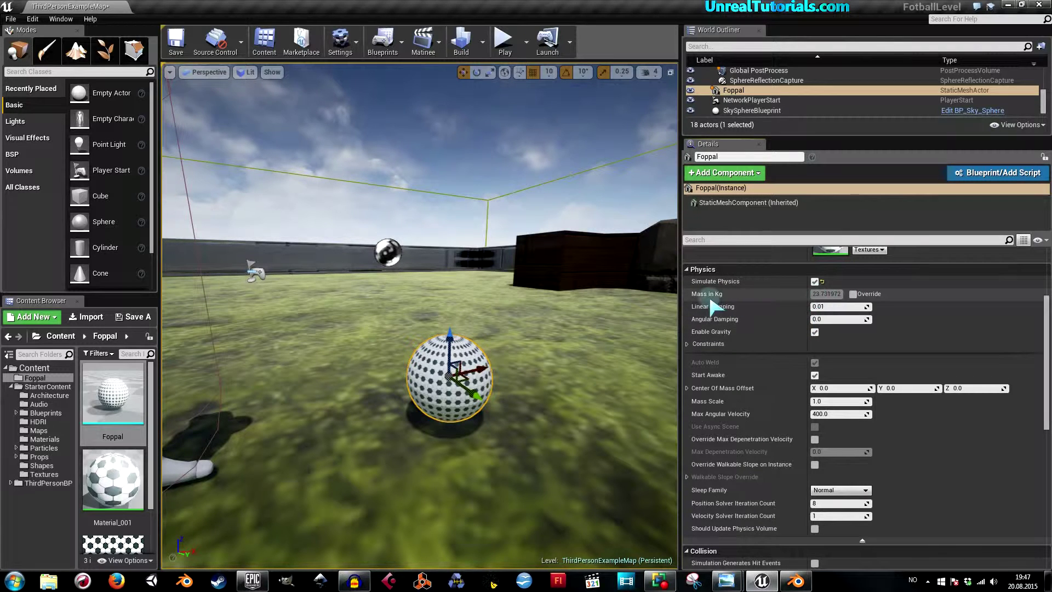
{"action": "left_click", "coordinate": [858, 294]}
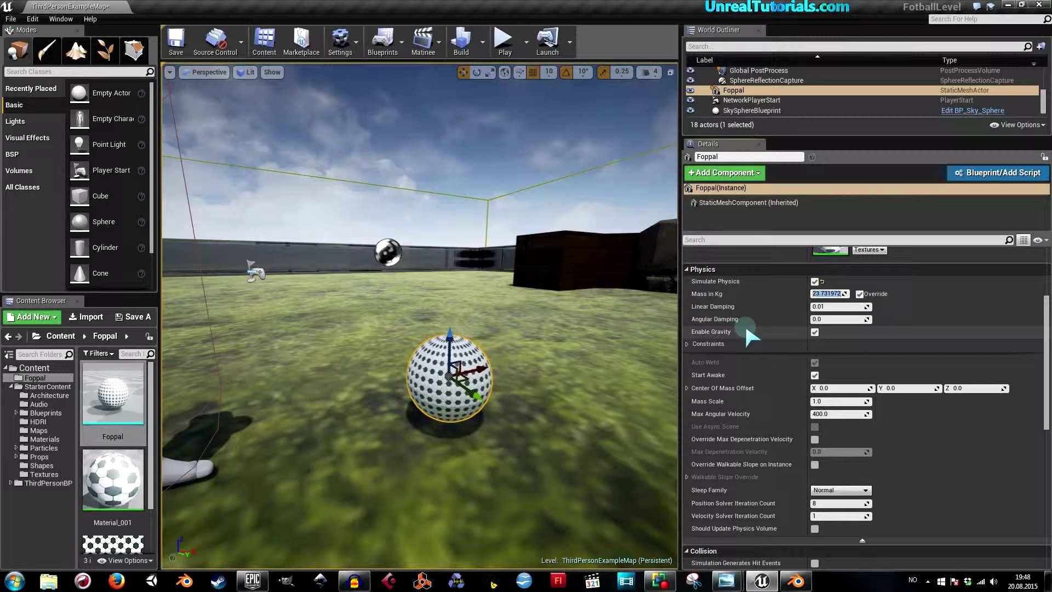
{"action": "type", "text": "10"}
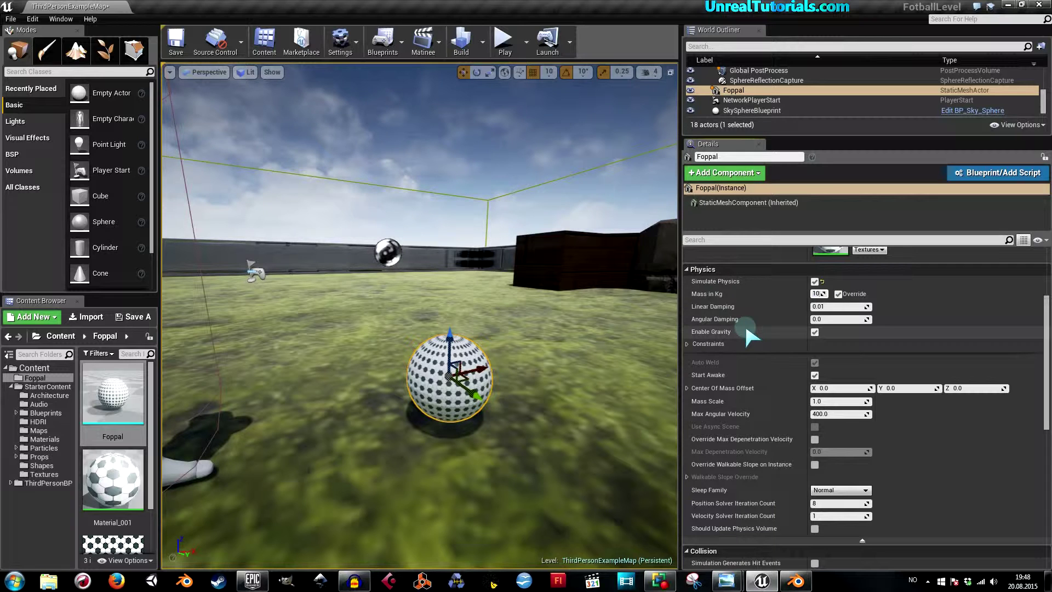
{"action": "key", "text": "Return"}
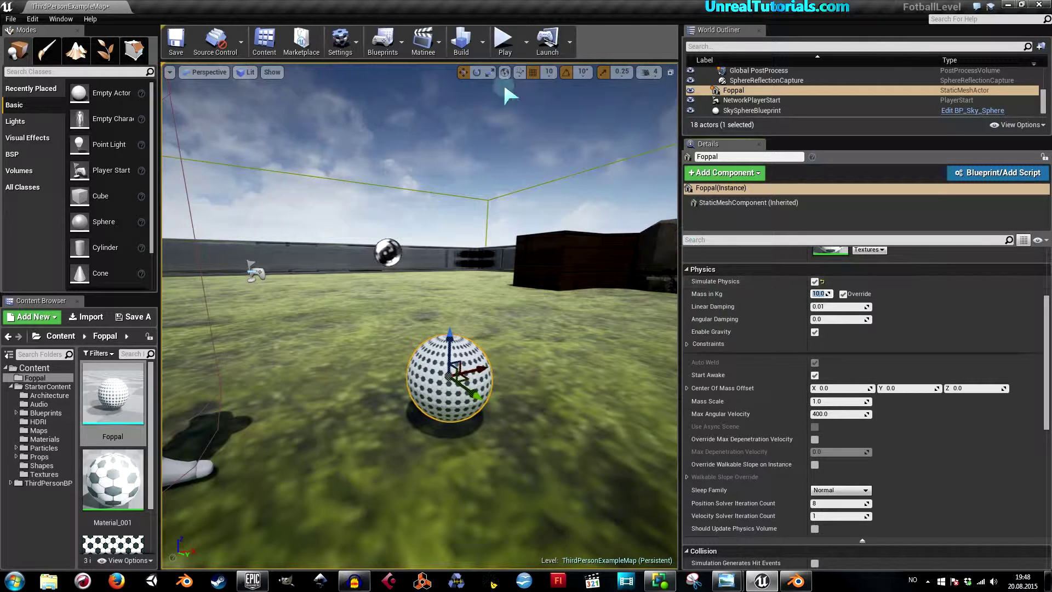
- Play-test the 10 kg ball, running the character to kick it toward the wall
{"action": "left_click", "coordinate": [505, 44]}
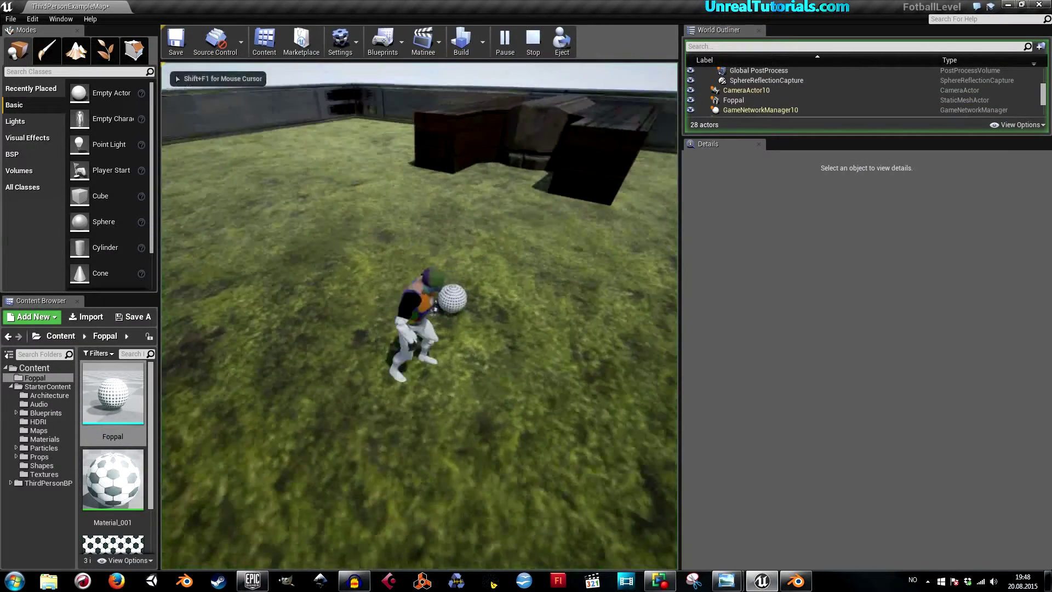
{"action": "key", "text": "w"}
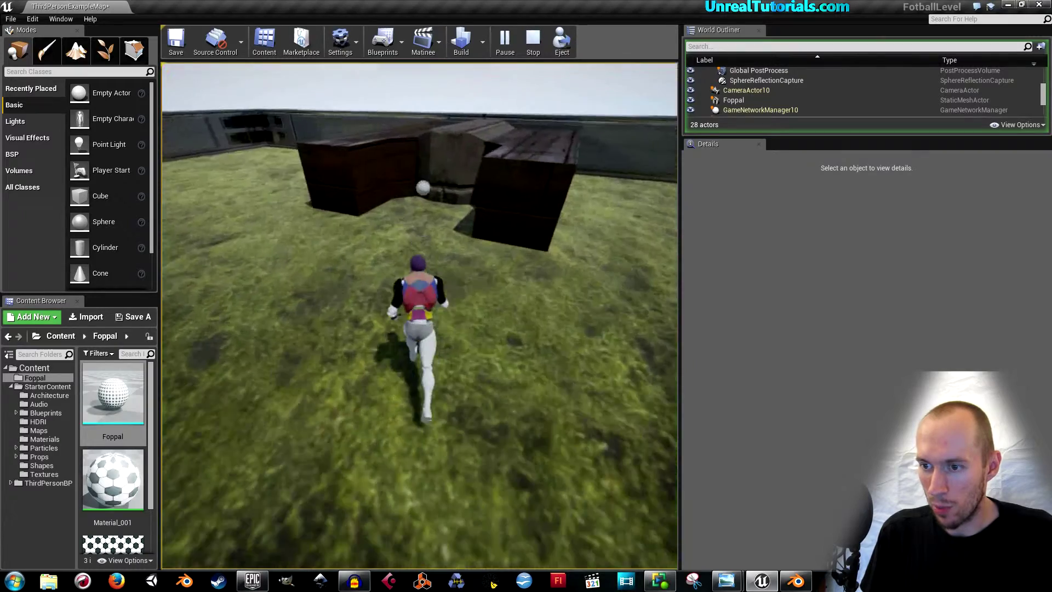
{"action": "key", "text": "w"}
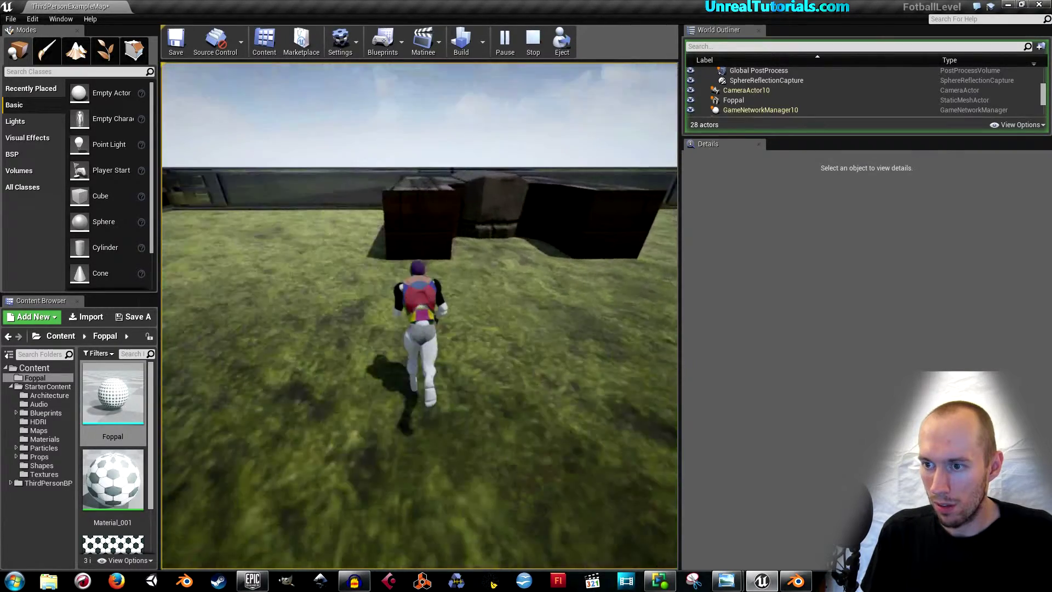
{"action": "key", "text": "w"}
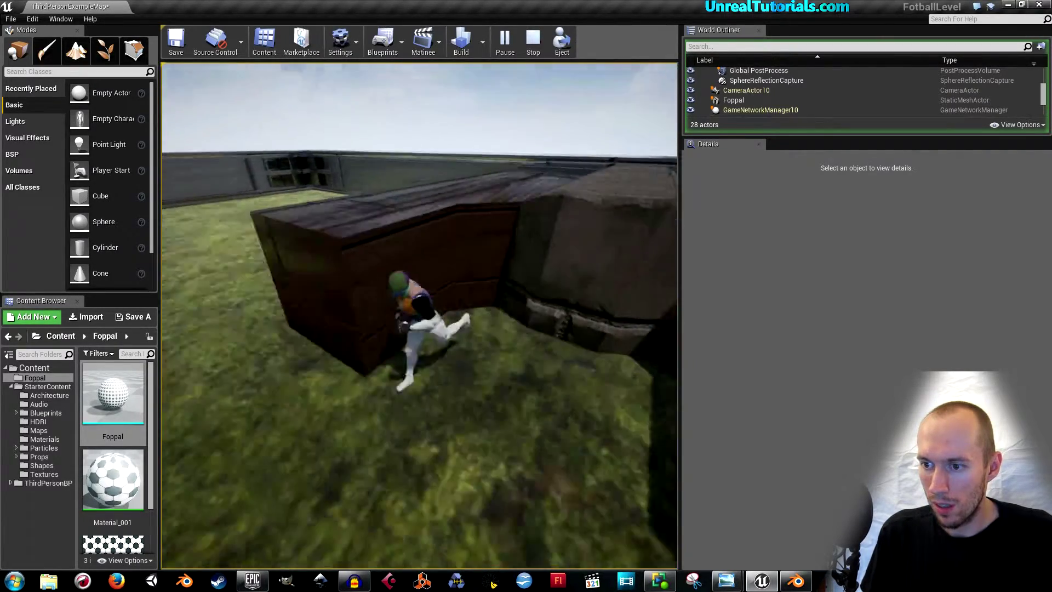
{"action": "key", "text": "w"}
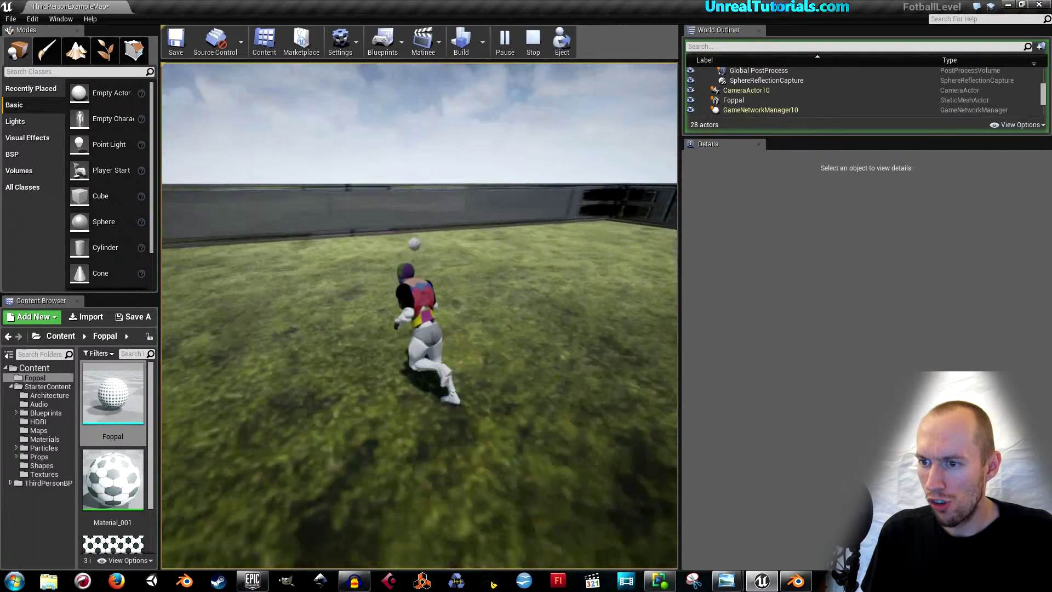
{"action": "key", "text": "w"}
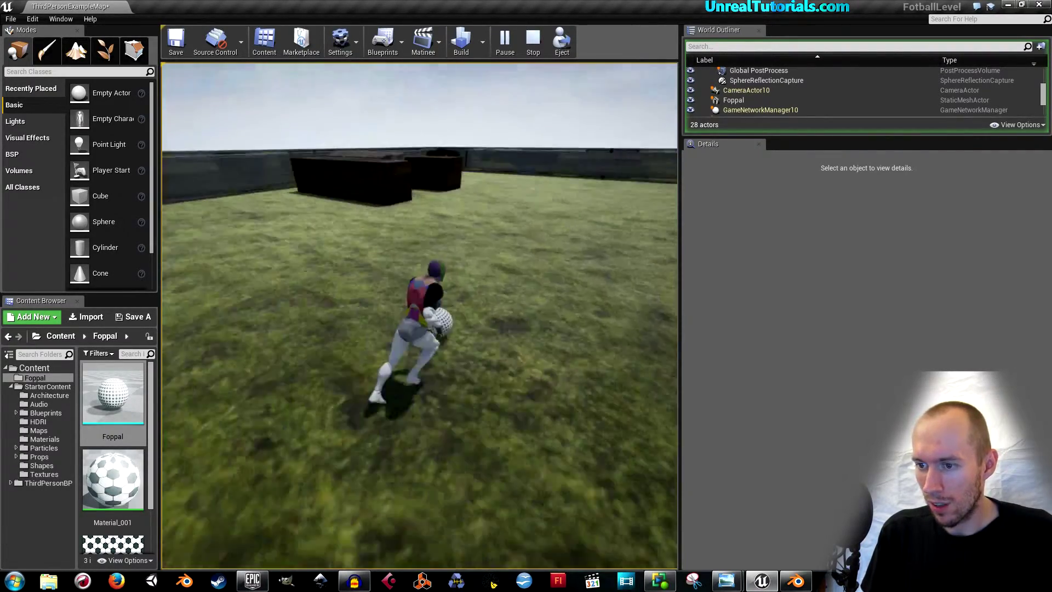
{"action": "key", "text": "w"}
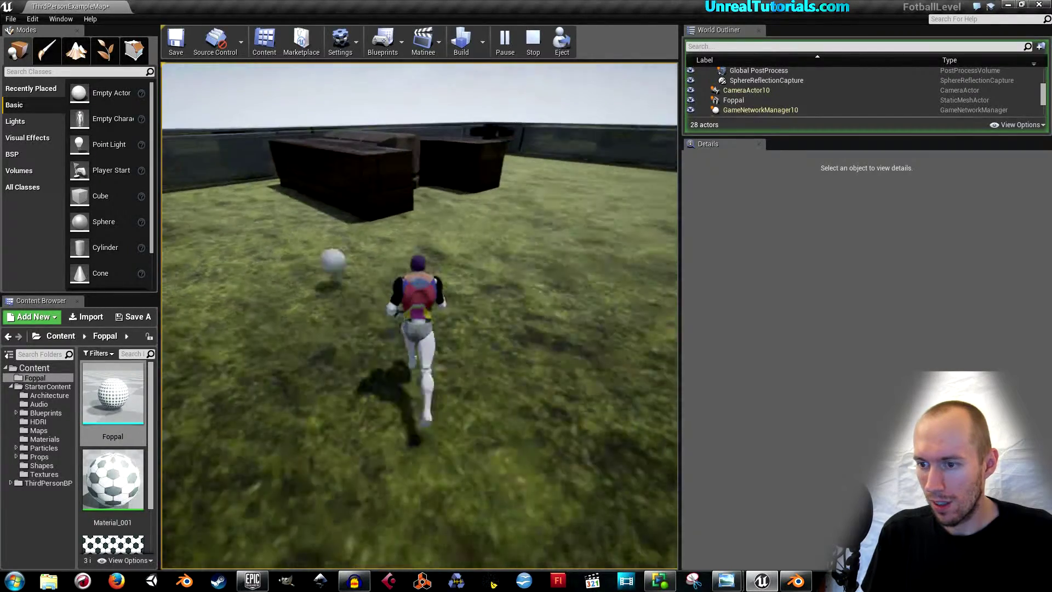
{"action": "key", "text": "w"}
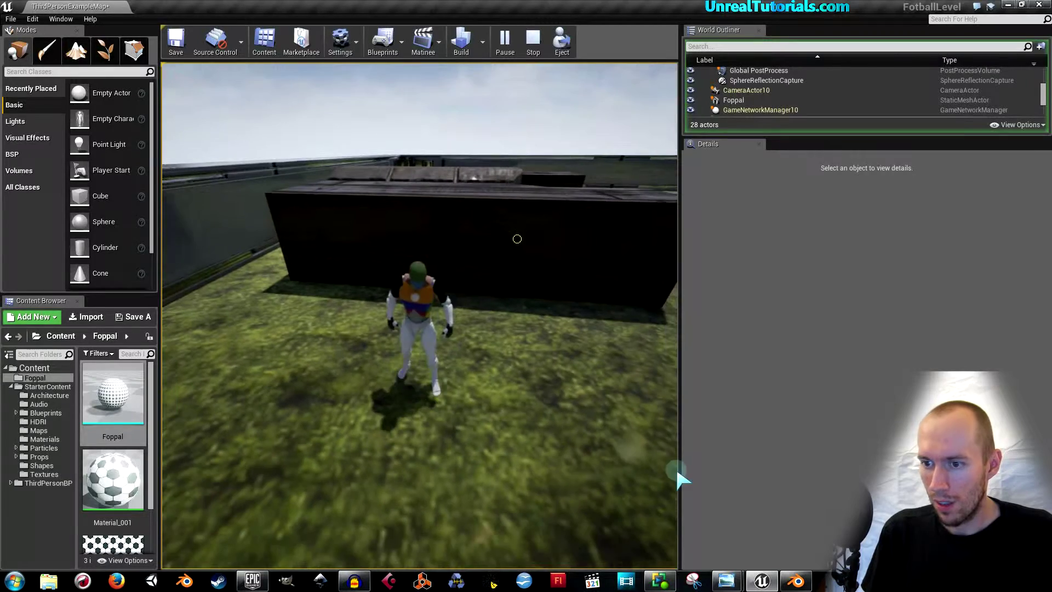
{"action": "key", "text": "Escape"}
{"action": "right_click_drag", "start_coordinate": [621, 444], "coordinate": [658, 76]}
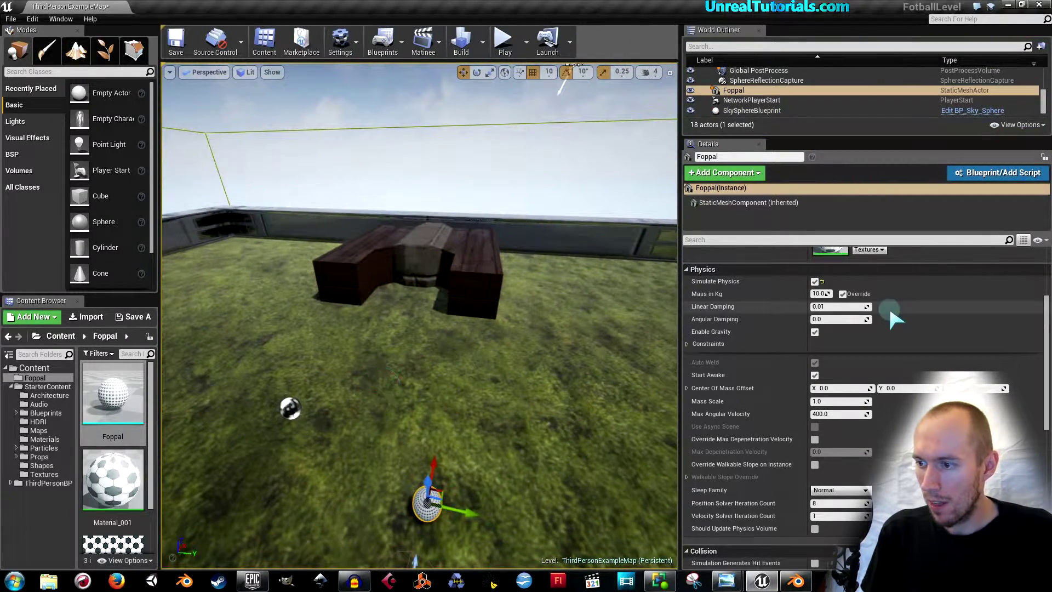
- Change Foppal's Collision Presets from PhysicsActor to BlockAll
{"action": "scroll", "coordinate": [937, 343], "scroll_direction": "down", "scroll_amount": 5}
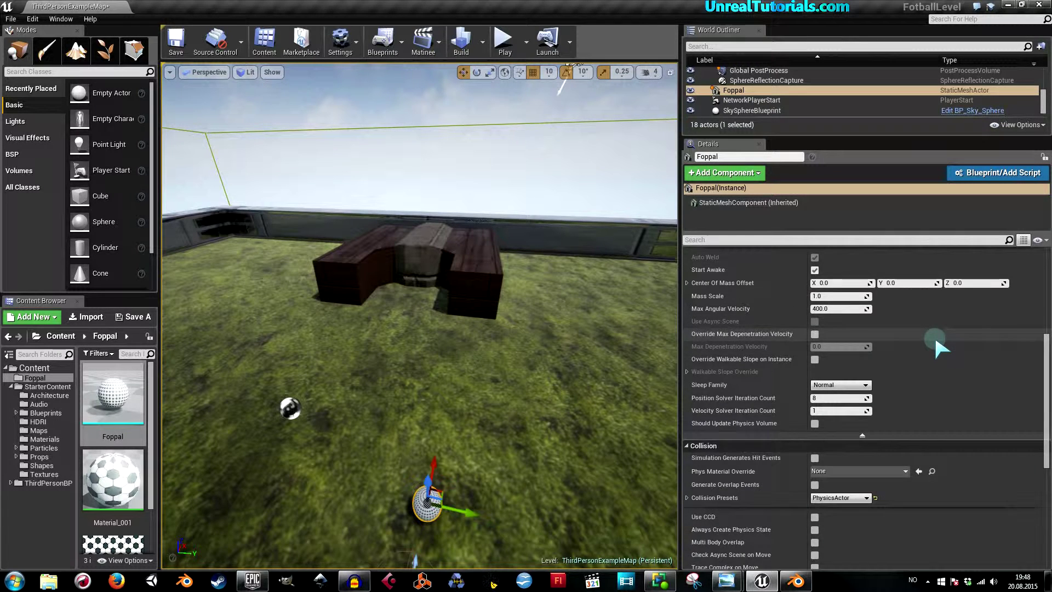
{"action": "scroll", "coordinate": [936, 343], "scroll_direction": "down", "scroll_amount": 3}
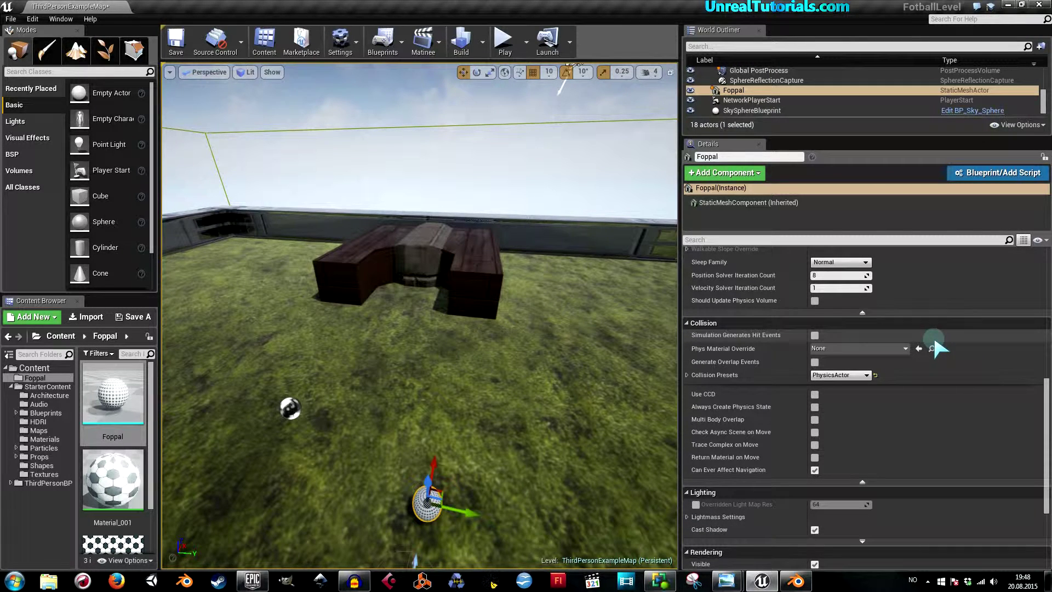
{"action": "scroll", "coordinate": [935, 343], "scroll_direction": "down", "scroll_amount": 2}
{"action": "scroll", "coordinate": [935, 343], "scroll_direction": "down", "scroll_amount": 1}
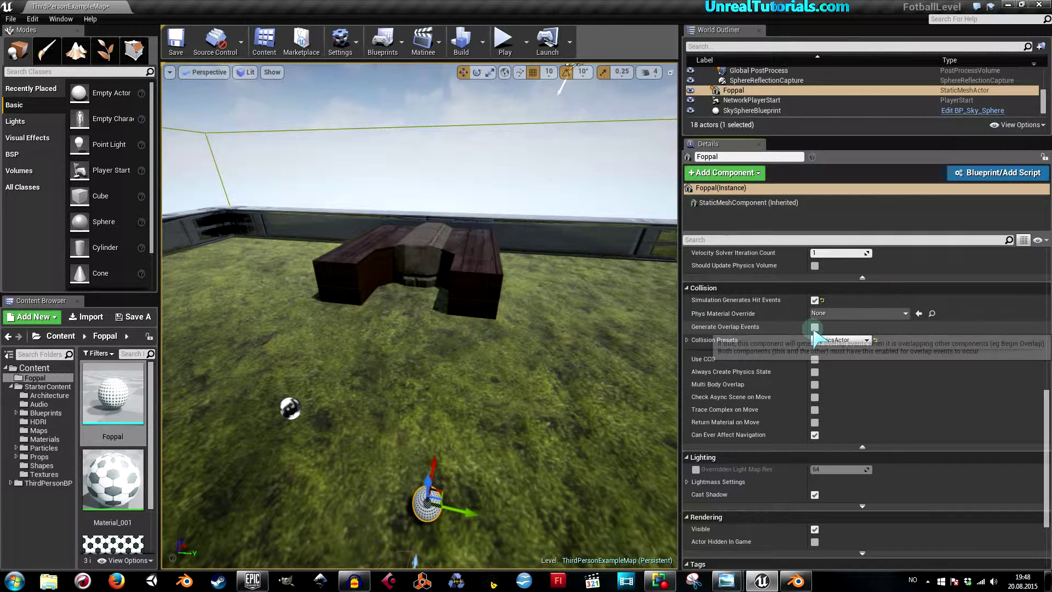
{"action": "left_click", "coordinate": [859, 339]}
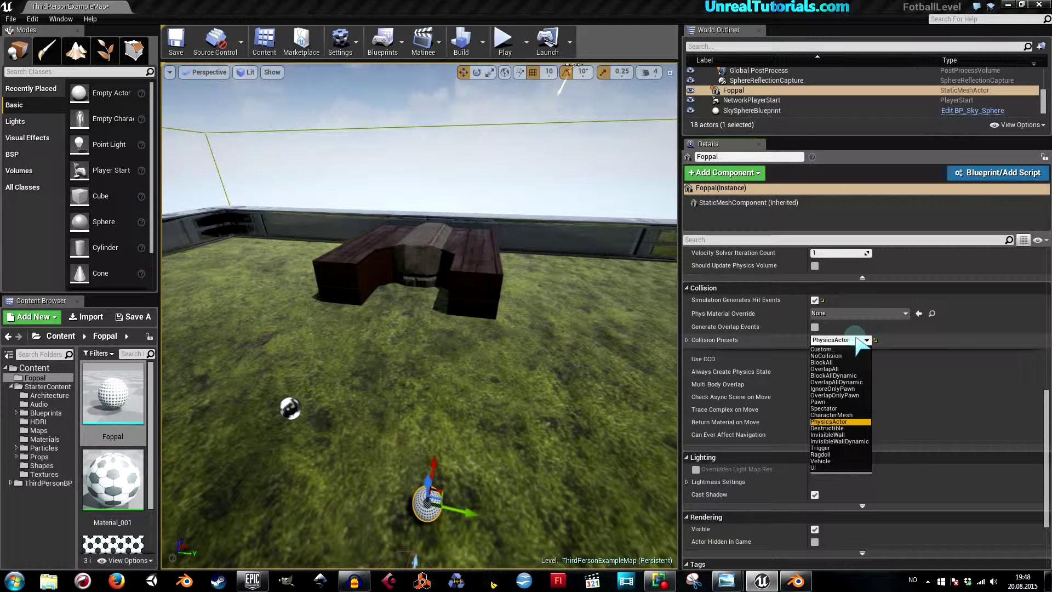
{"action": "left_click", "coordinate": [837, 363]}
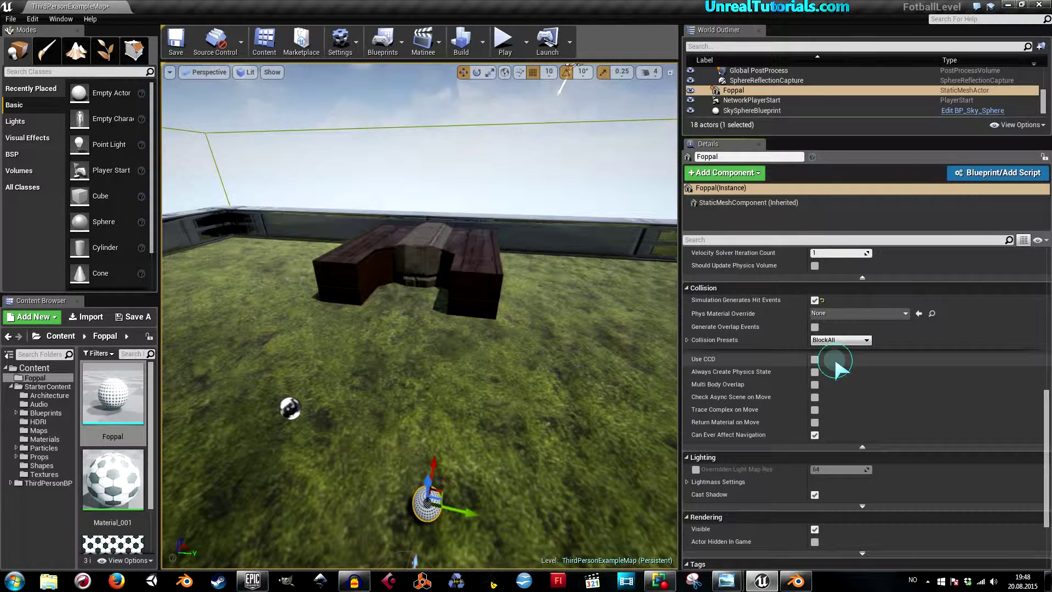
- Play-test the BlockAll ball, kicking it around near the dark boxes
{"action": "left_click", "coordinate": [504, 41]}
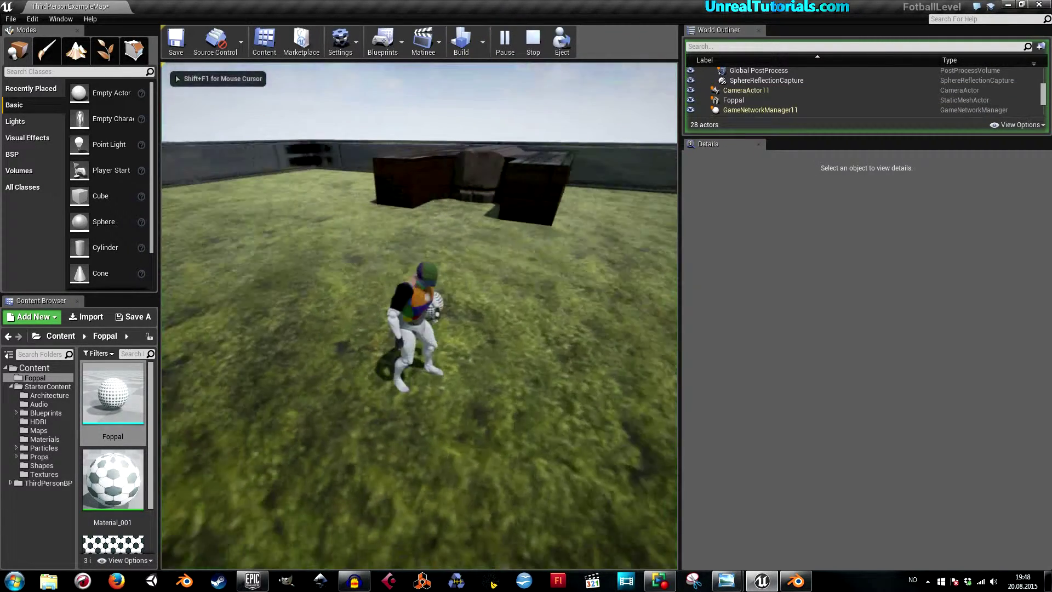
{"action": "key", "text": "w"}
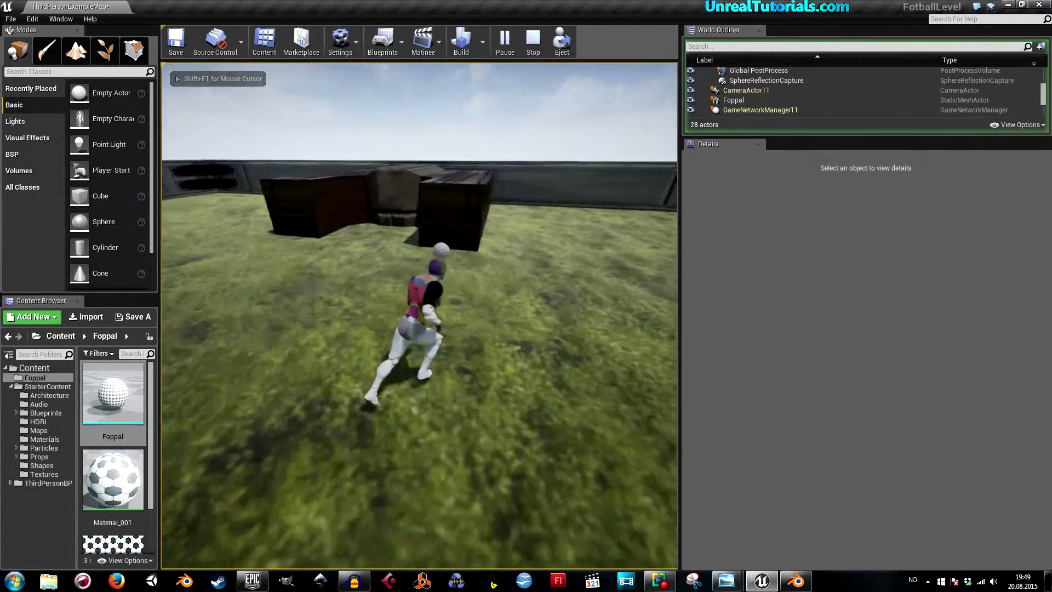
{"action": "key", "text": "w"}
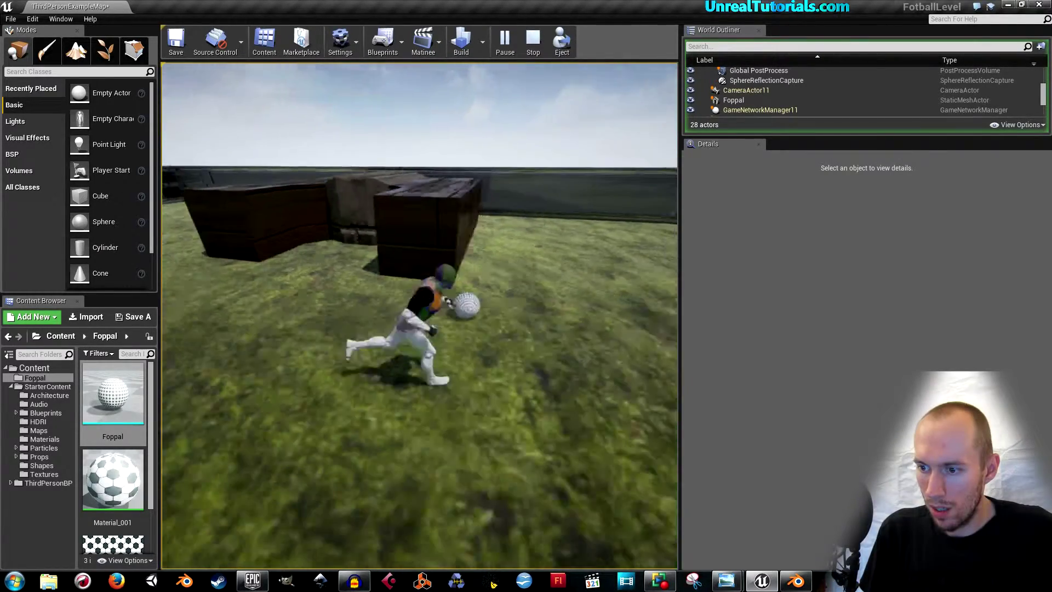
{"action": "key", "text": "w"}
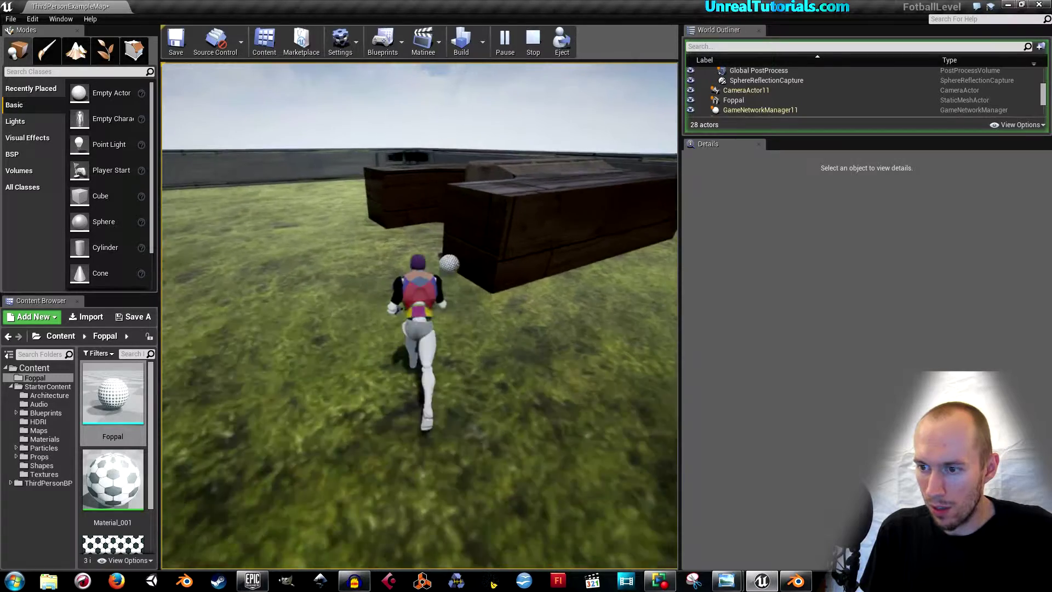
{"action": "key", "text": "a"}
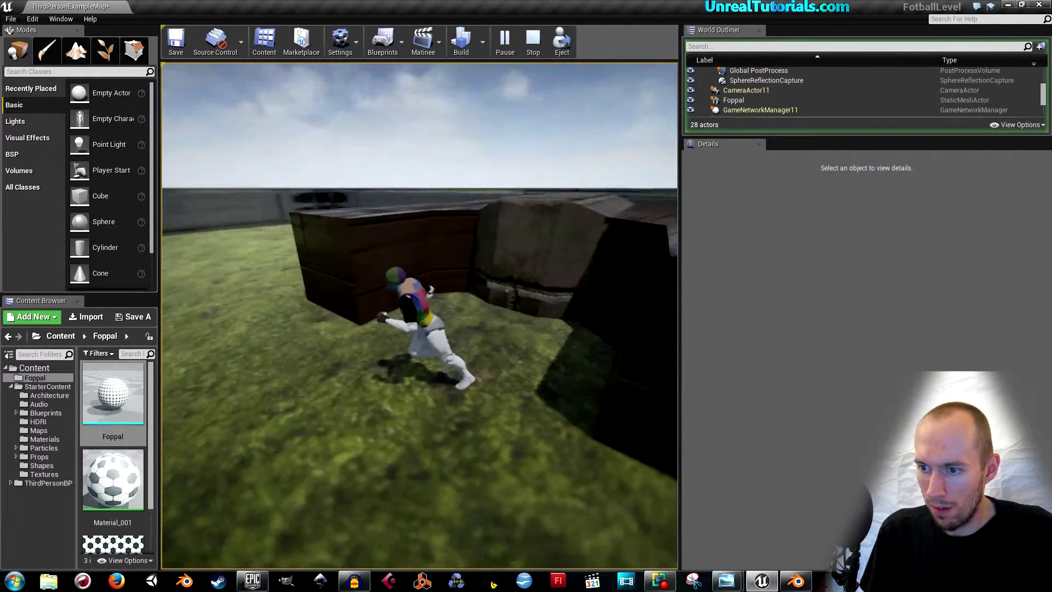
{"action": "key", "text": "w"}
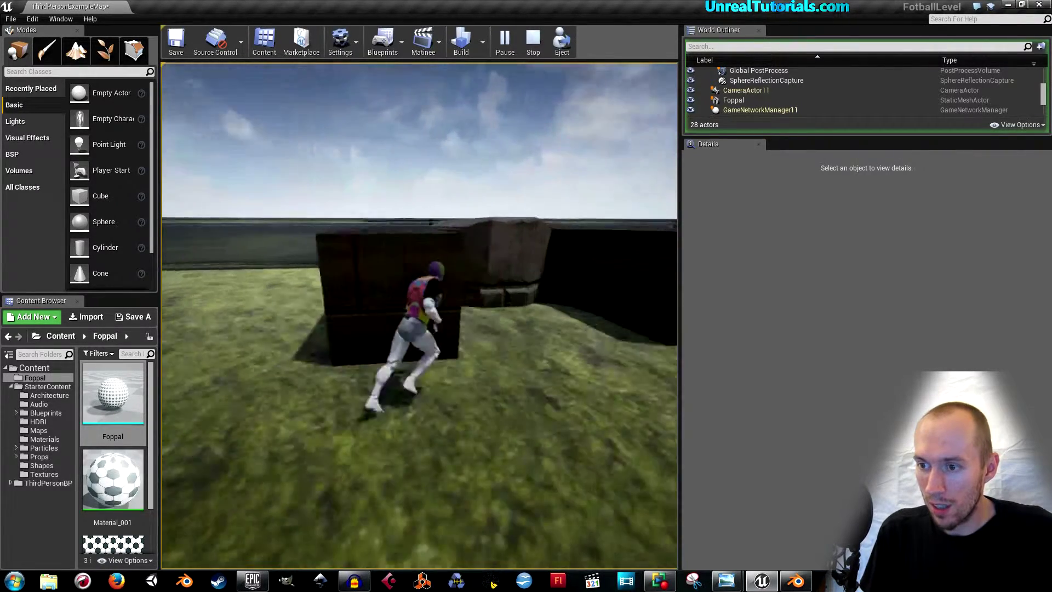
{"action": "key", "text": "d"}
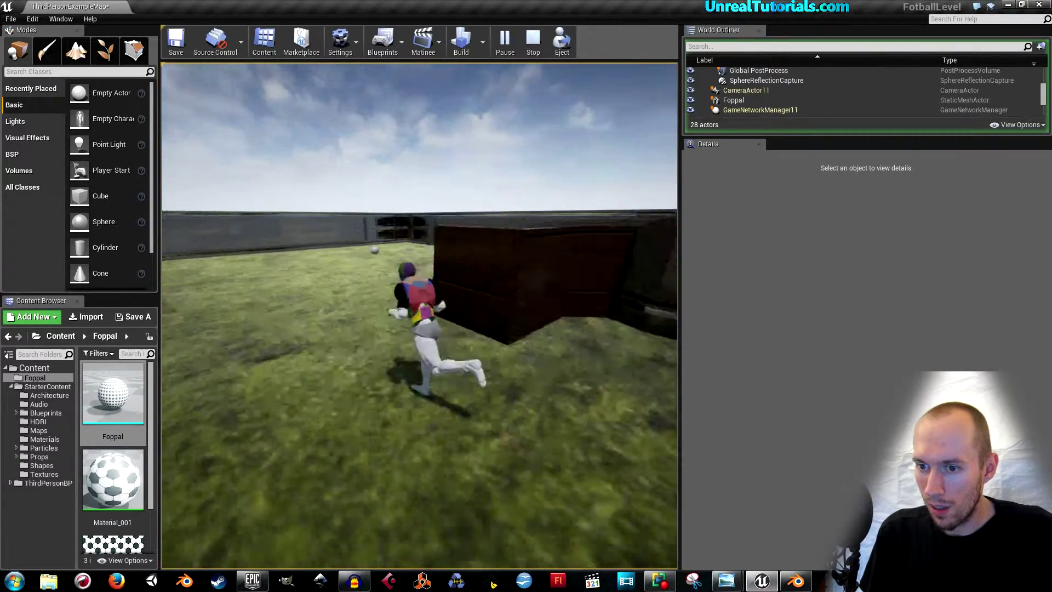
{"action": "key", "text": "w"}
{"action": "key", "text": "w"}
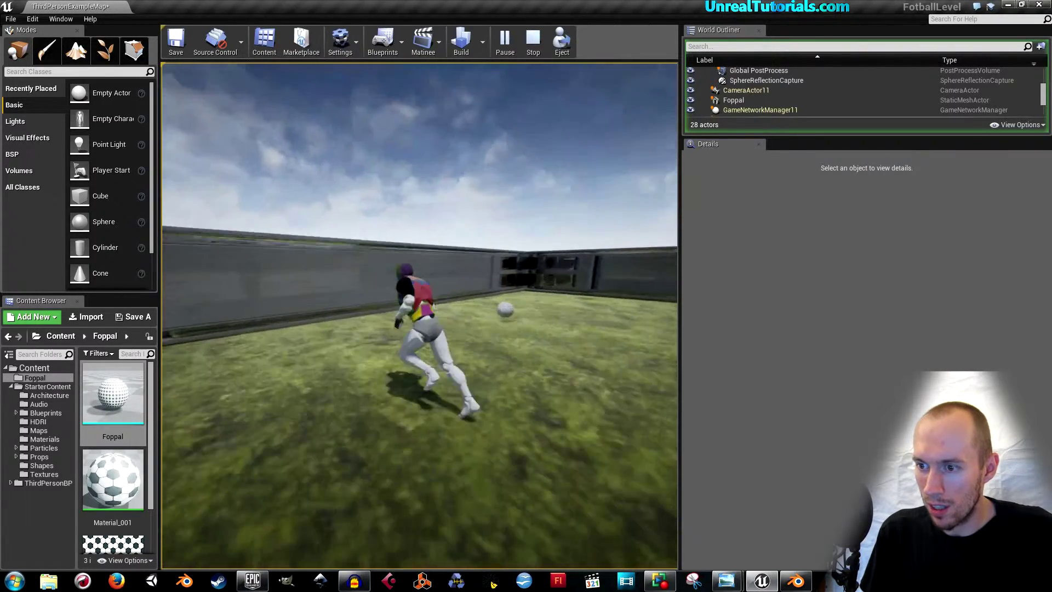
{"action": "key", "text": "w"}
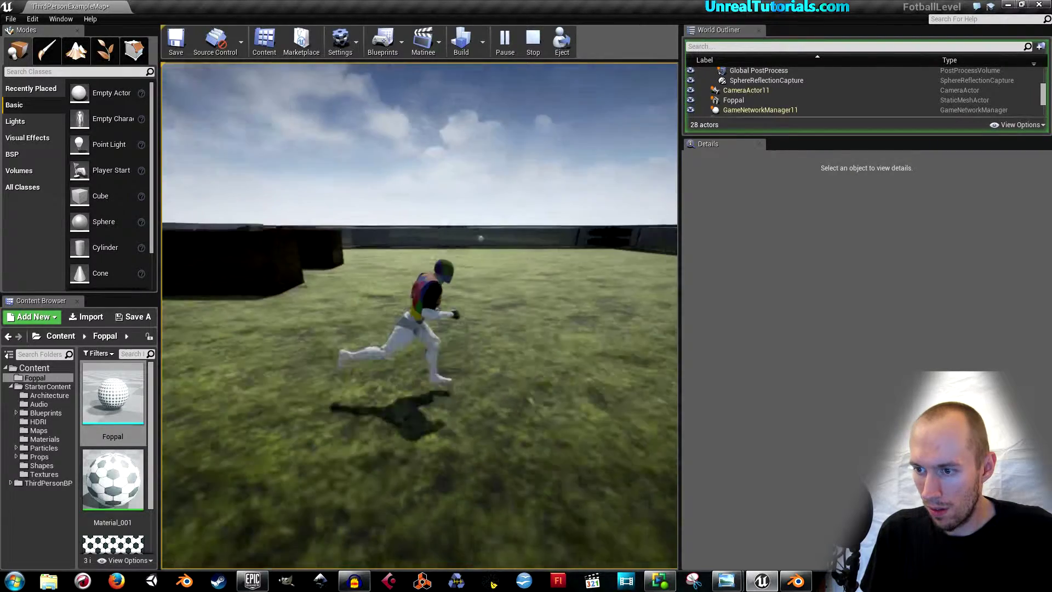
{"action": "key", "text": "Escape"}
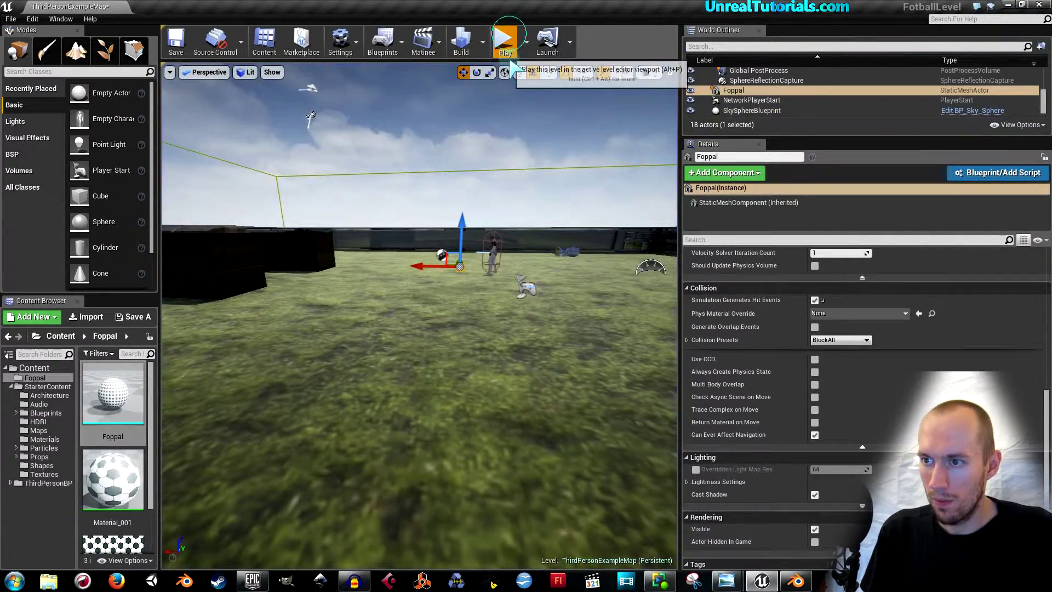
- Play-test again, dribbling the ball forward into the boxes
{"action": "left_click", "coordinate": [510, 55]}
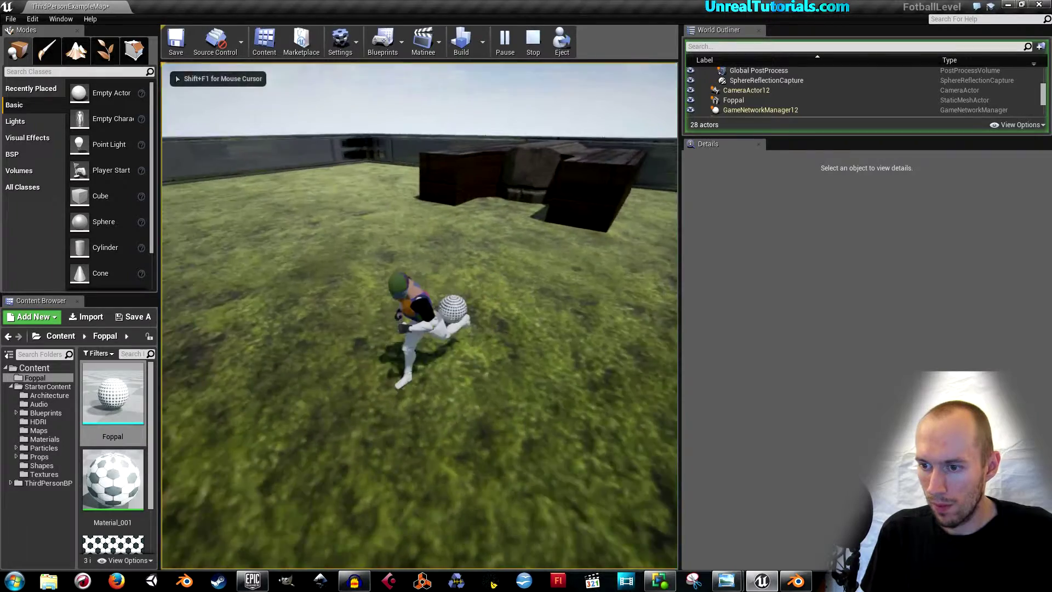
{"action": "key", "text": "w"}
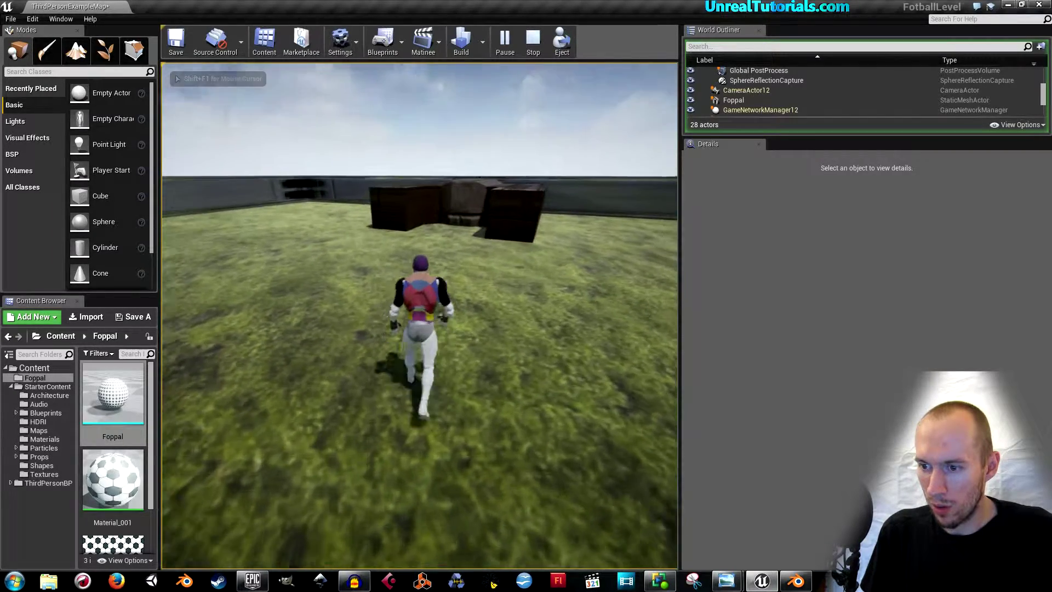
{"action": "key", "text": "w"}
{"action": "key", "text": "w"}
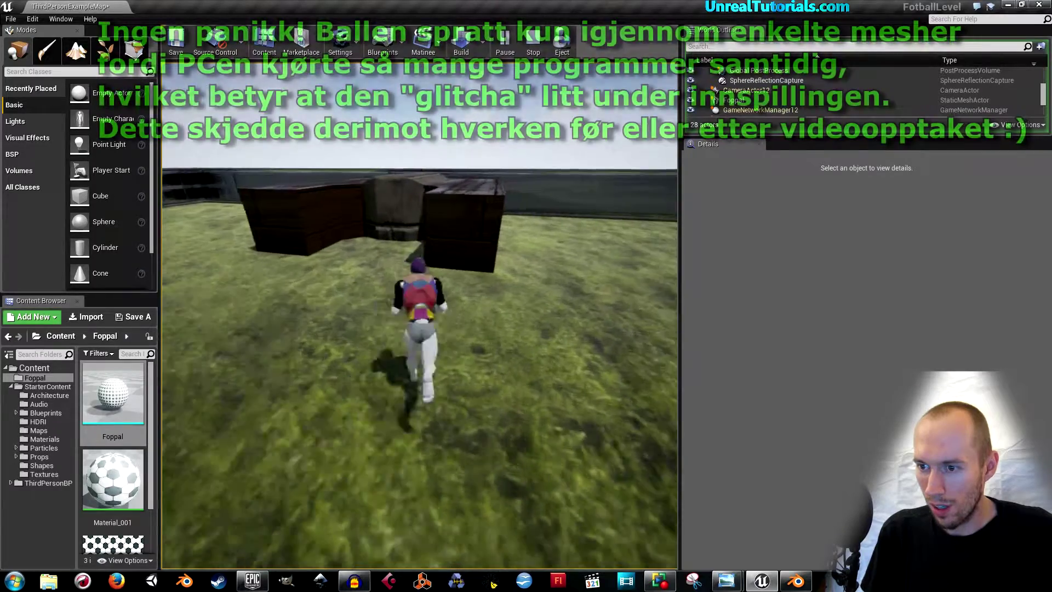
{"action": "key", "text": "w"}
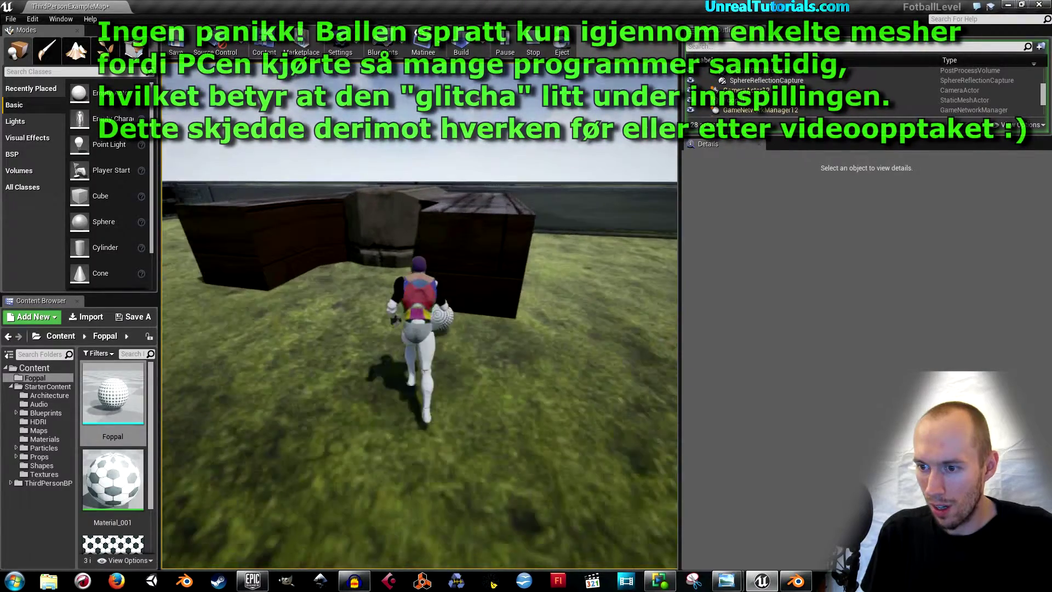
{"action": "key", "text": "w"}
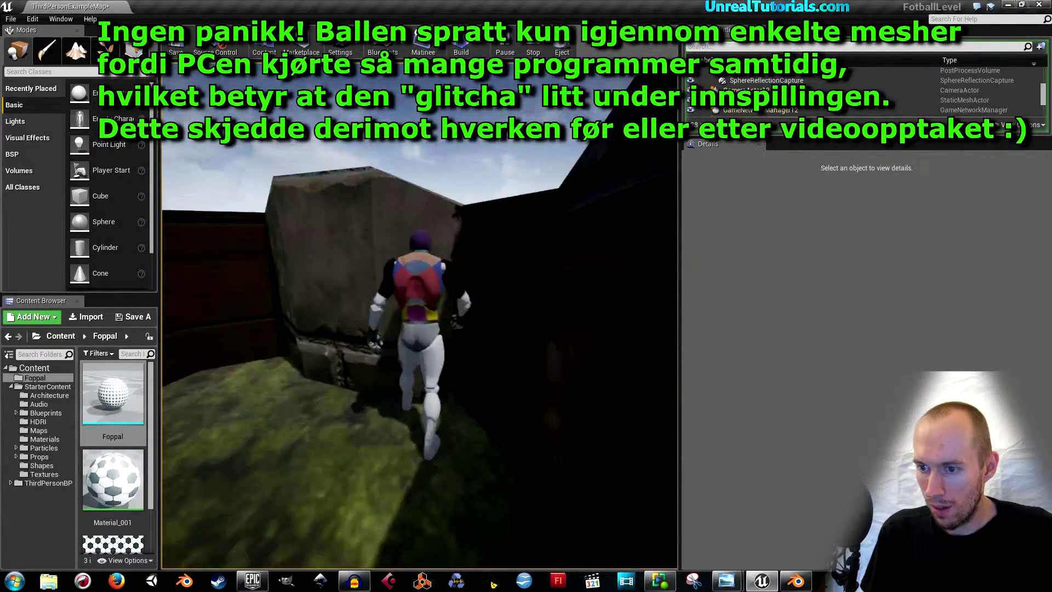
{"action": "key", "text": "Escape"}
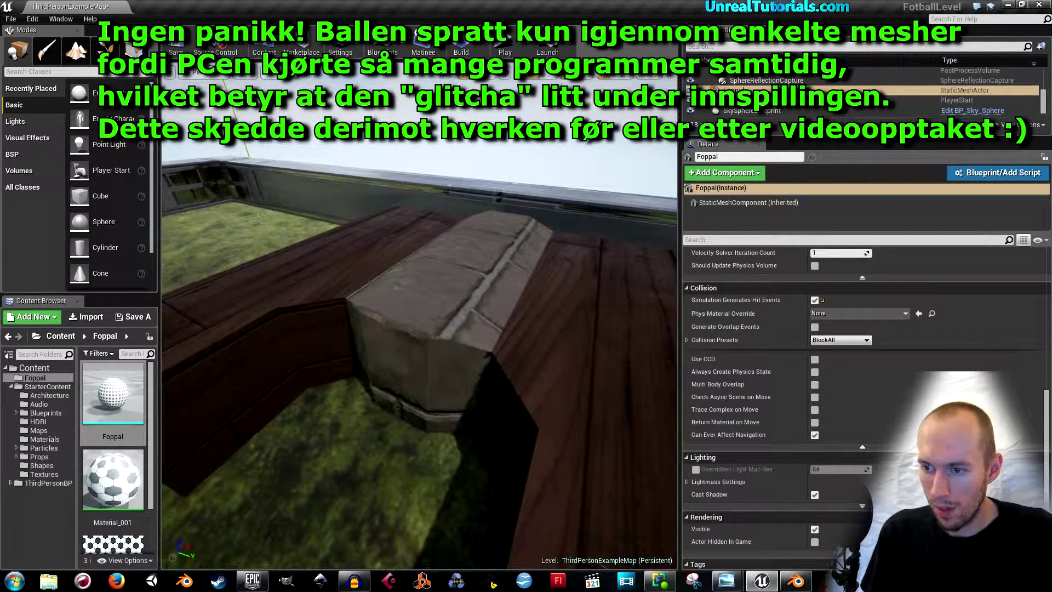
- Check the bump block and right wall mesh use BlockAll collision, then reselect the Foppal ball
{"action": "left_click", "coordinate": [390, 298]}
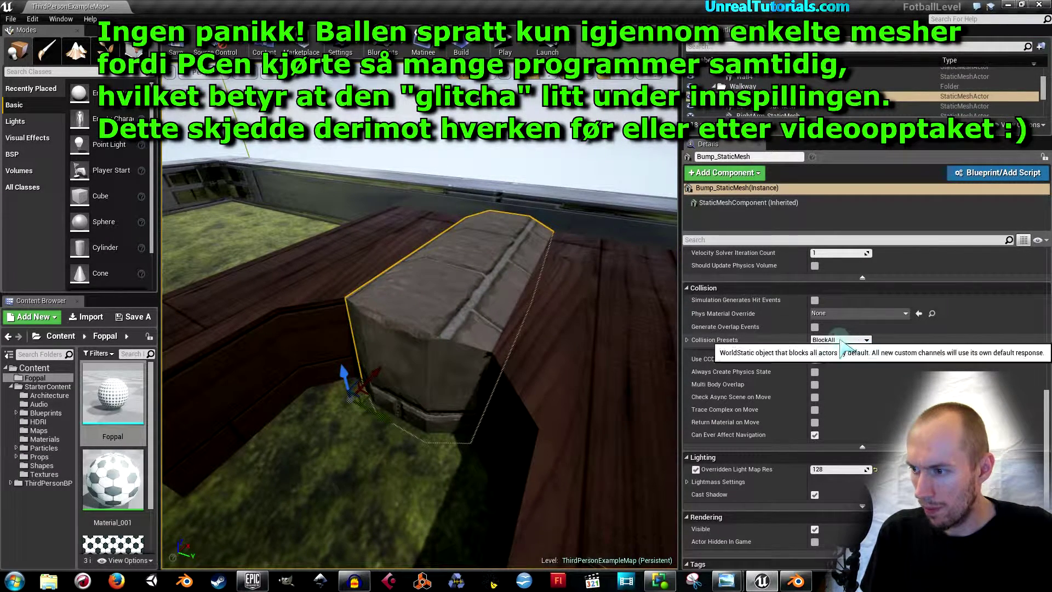
{"action": "left_click", "coordinate": [590, 334]}
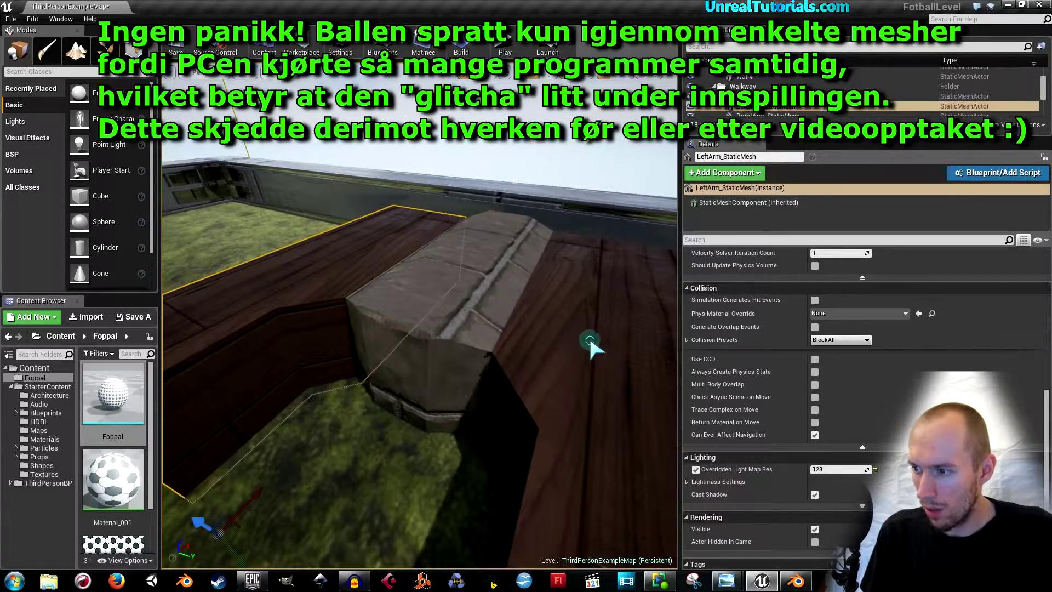
{"action": "left_click_drag", "start_coordinate": [359, 272], "coordinate": [359, 257]}
{"action": "right_click_drag", "start_coordinate": [359, 257], "coordinate": [359, 296]}
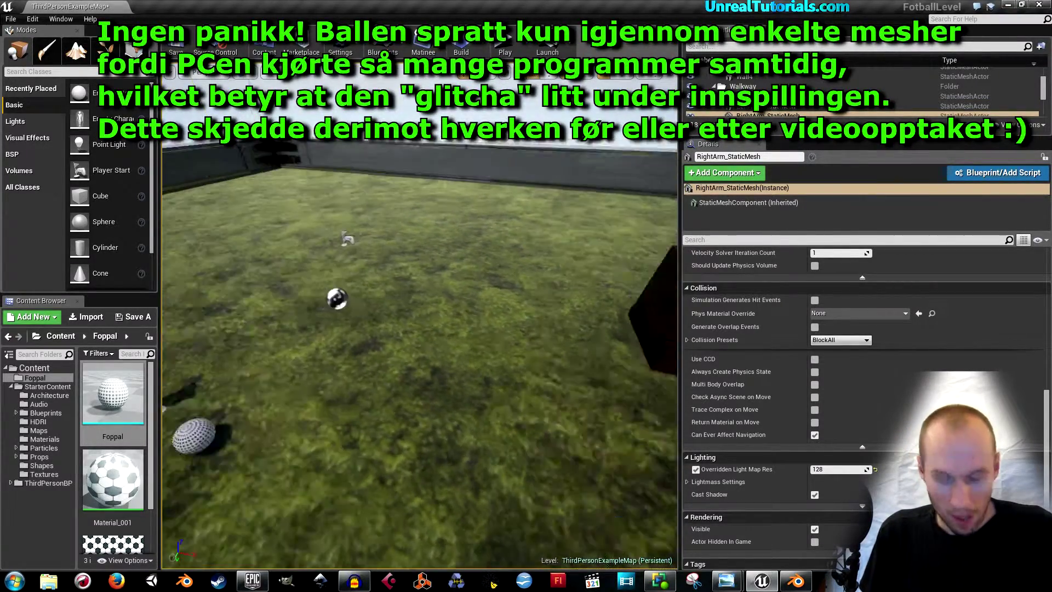
{"action": "right_click_drag", "start_coordinate": [359, 296], "coordinate": [305, 276]}
{"action": "right_click_drag", "start_coordinate": [397, 365], "coordinate": [370, 344]}
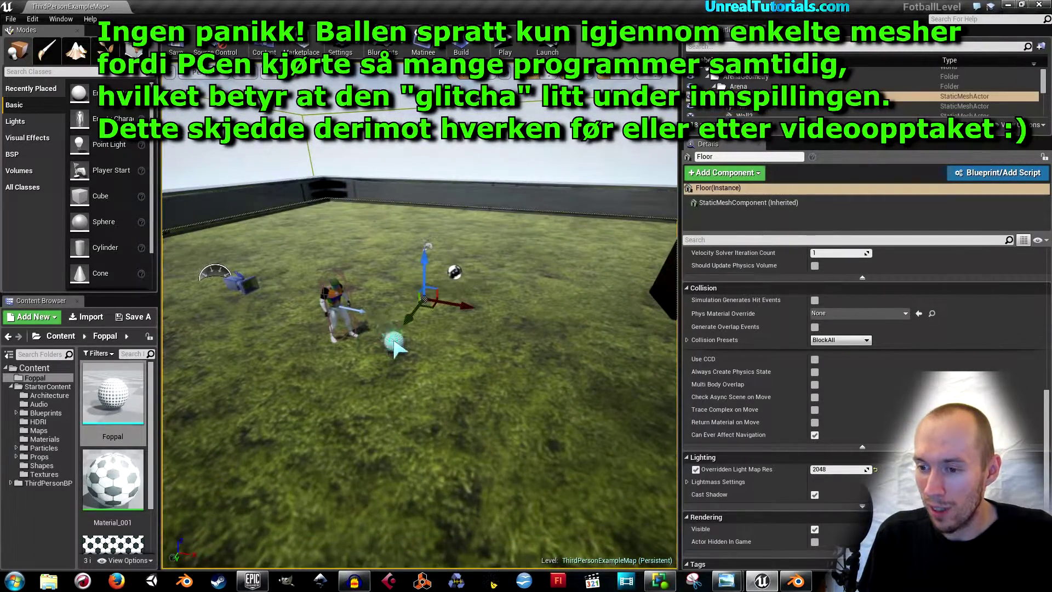
{"action": "left_click", "coordinate": [394, 340]}
{"action": "right_click_drag", "start_coordinate": [390, 326], "coordinate": [438, 370]}
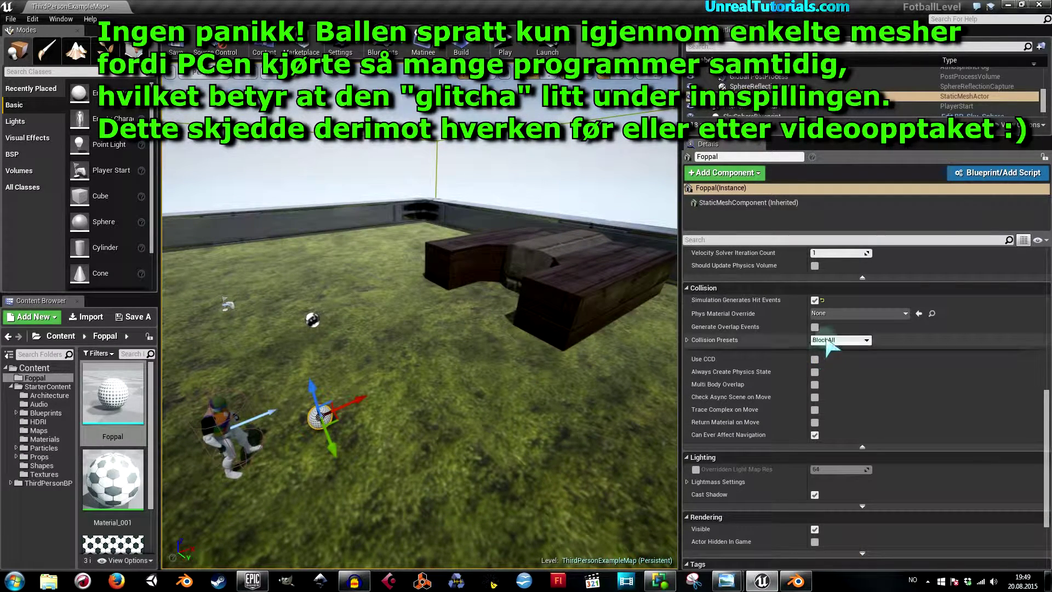
- Switch Foppal's Collision Presets from BlockAll to Custom
{"action": "left_click", "coordinate": [687, 340]}
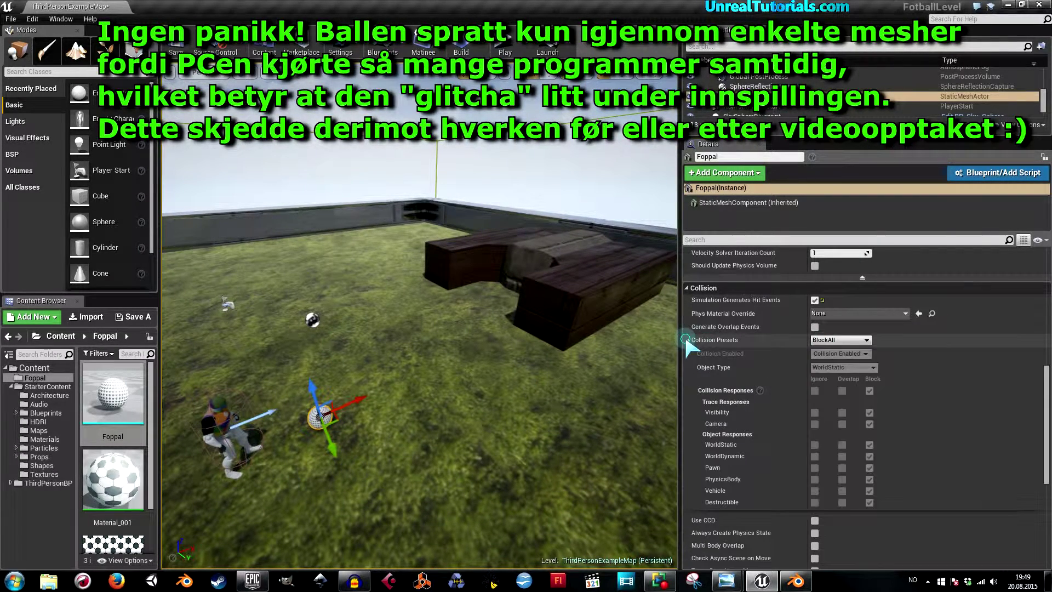
{"action": "left_click", "coordinate": [688, 340]}
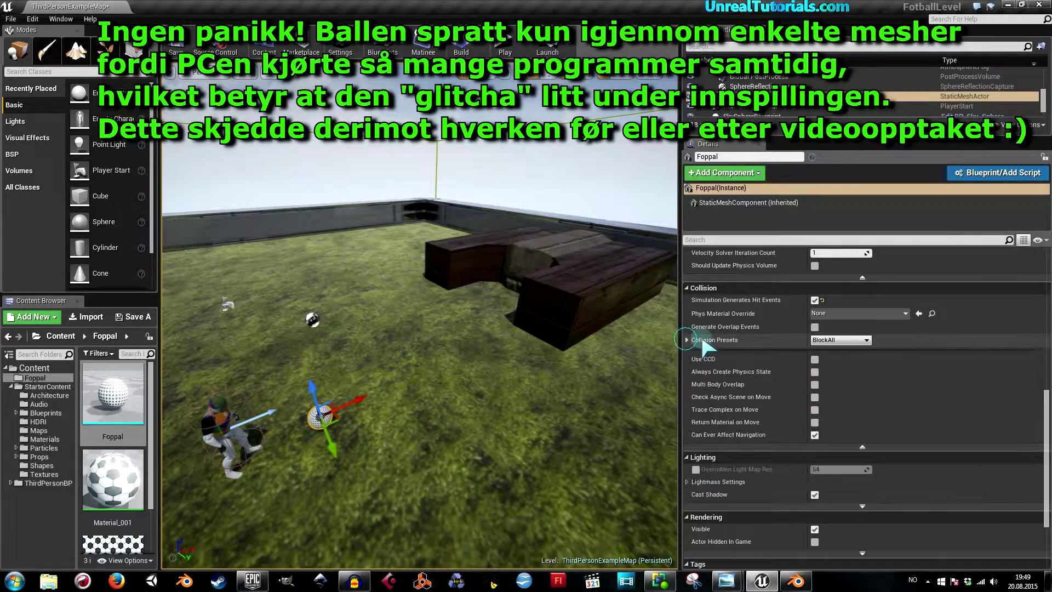
{"action": "left_click", "coordinate": [820, 341]}
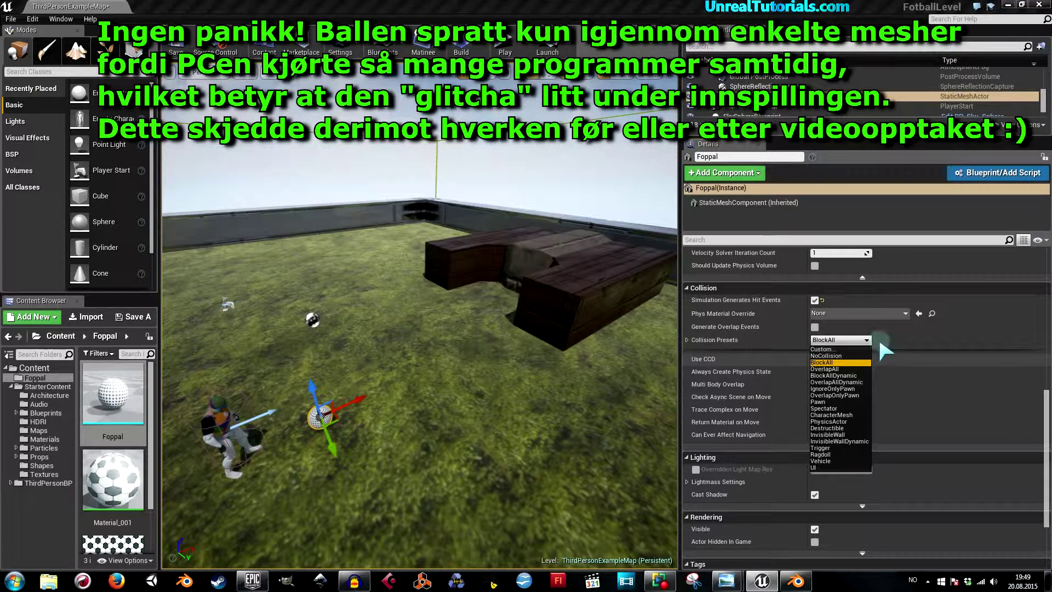
{"action": "left_click", "coordinate": [825, 350]}
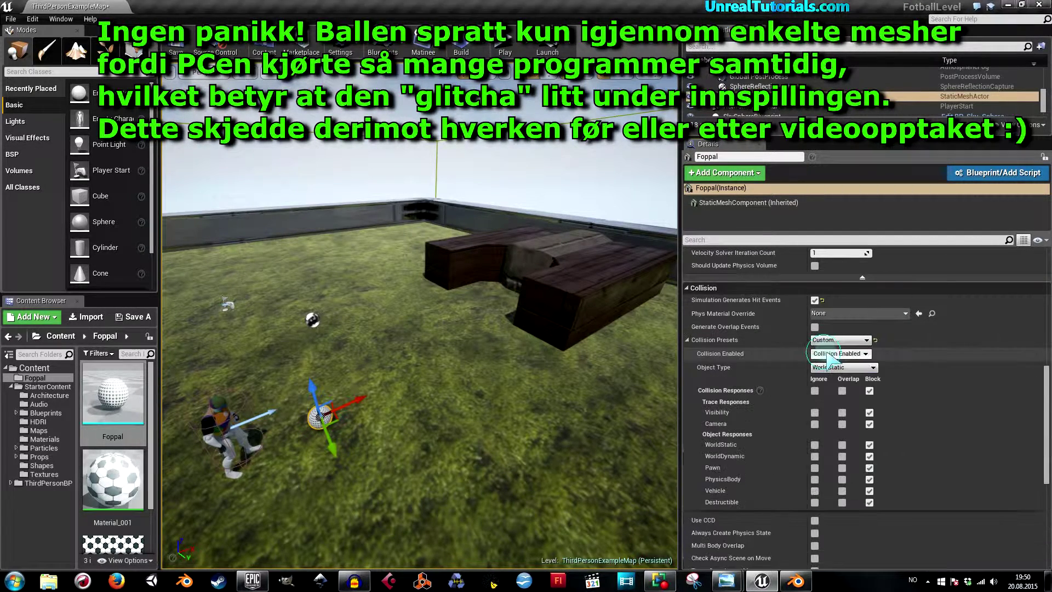
- Inspect the Custom preset's Object Type and Collision Enabled, leaving WorldStatic with collision enabled
{"action": "left_click", "coordinate": [875, 367]}
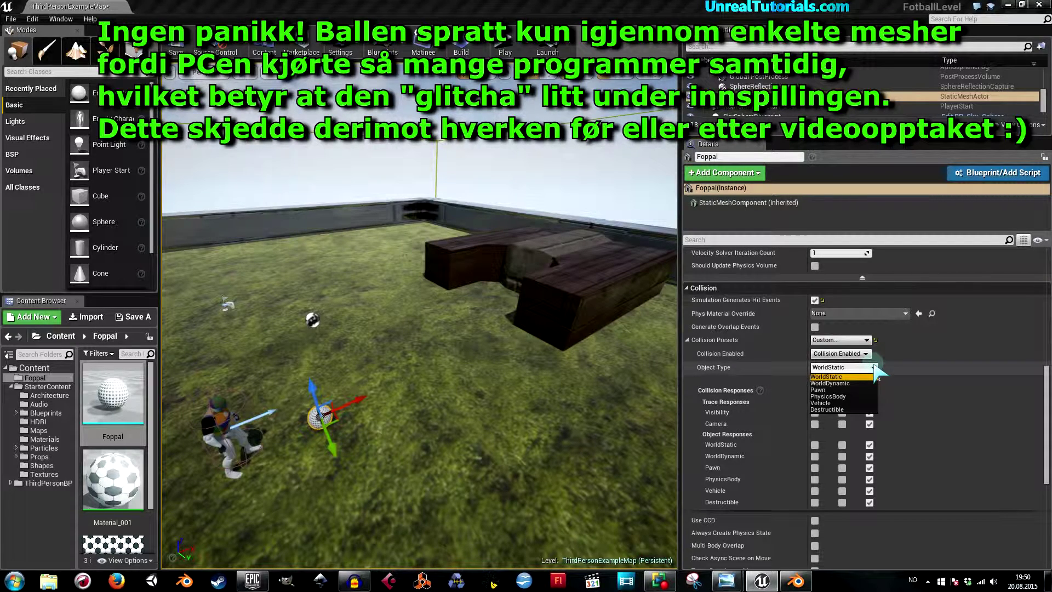
{"action": "left_click", "coordinate": [875, 366]}
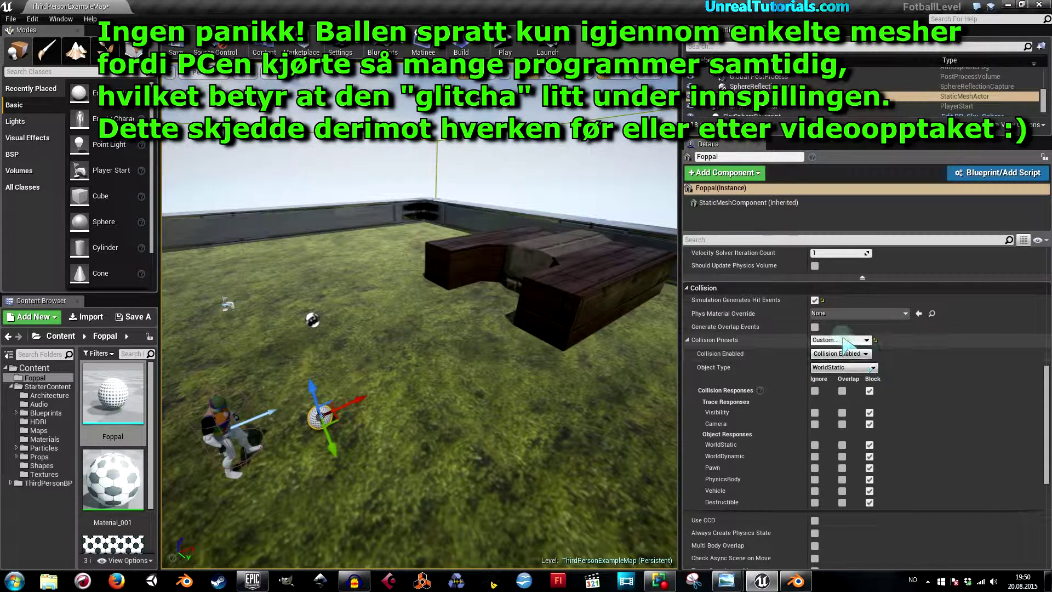
{"action": "left_click", "coordinate": [871, 368]}
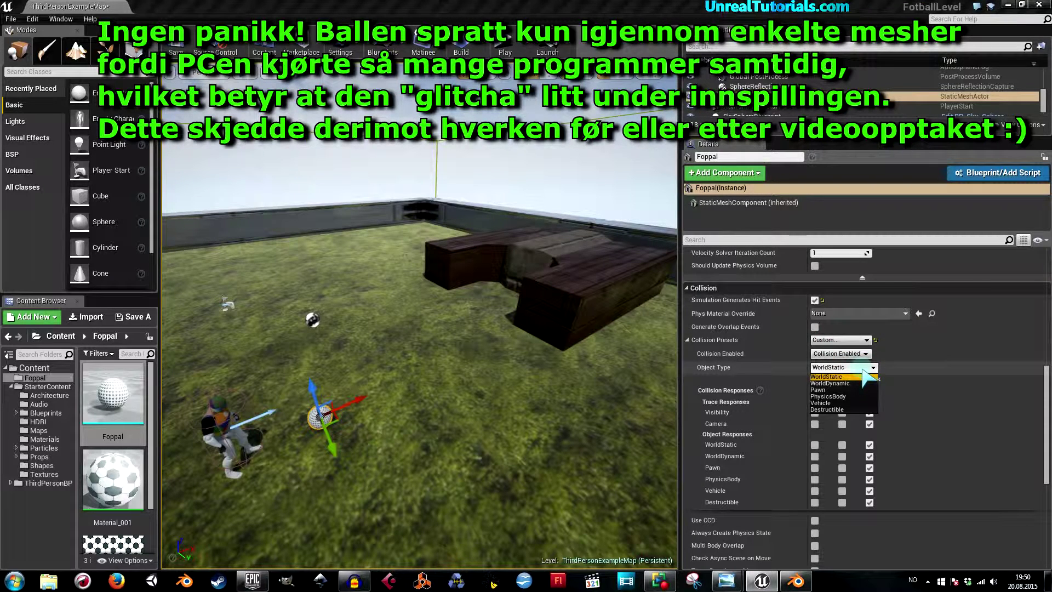
{"action": "left_click", "coordinate": [864, 376]}
{"action": "left_click", "coordinate": [865, 355]}
{"action": "left_click", "coordinate": [865, 366]}
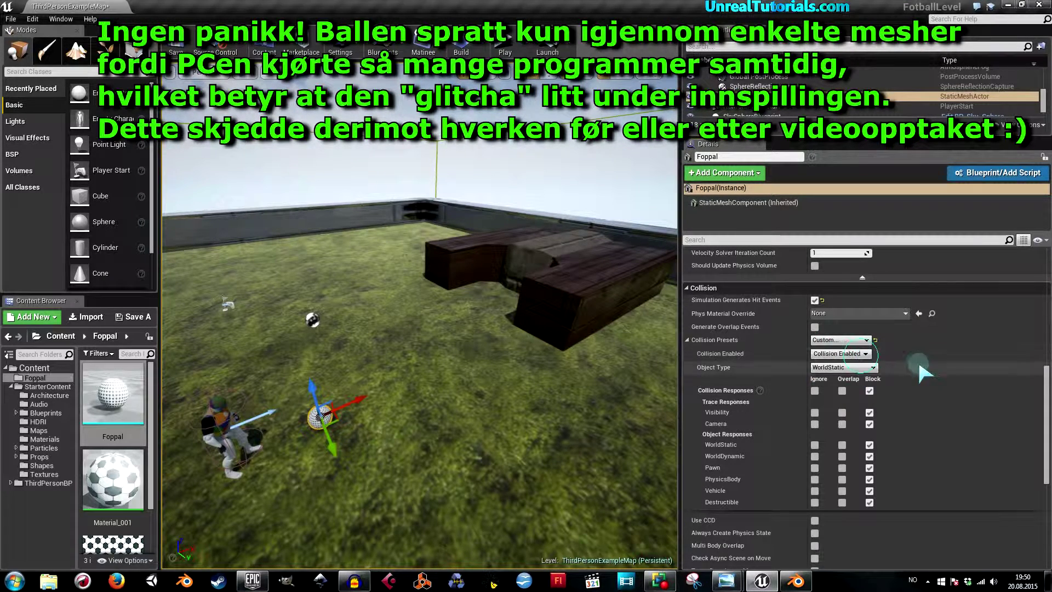
- Play-test the Custom-collision ball, pushing it between the boxes, then reframe on ball and character
{"action": "left_click", "coordinate": [501, 50]}
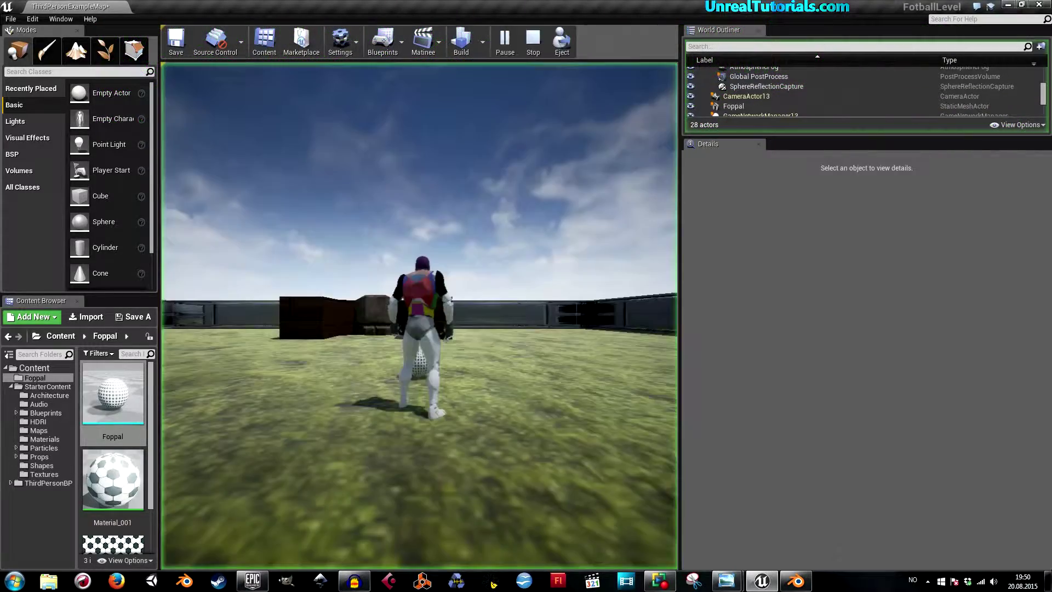
{"action": "key", "text": "w"}
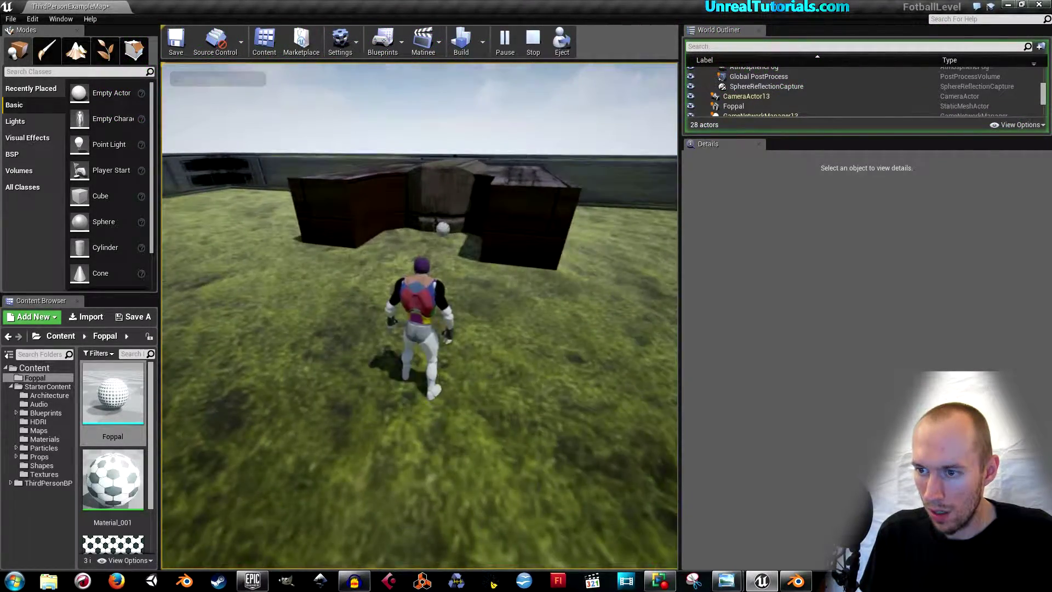
{"action": "key", "text": "w"}
{"action": "key", "text": "w"}
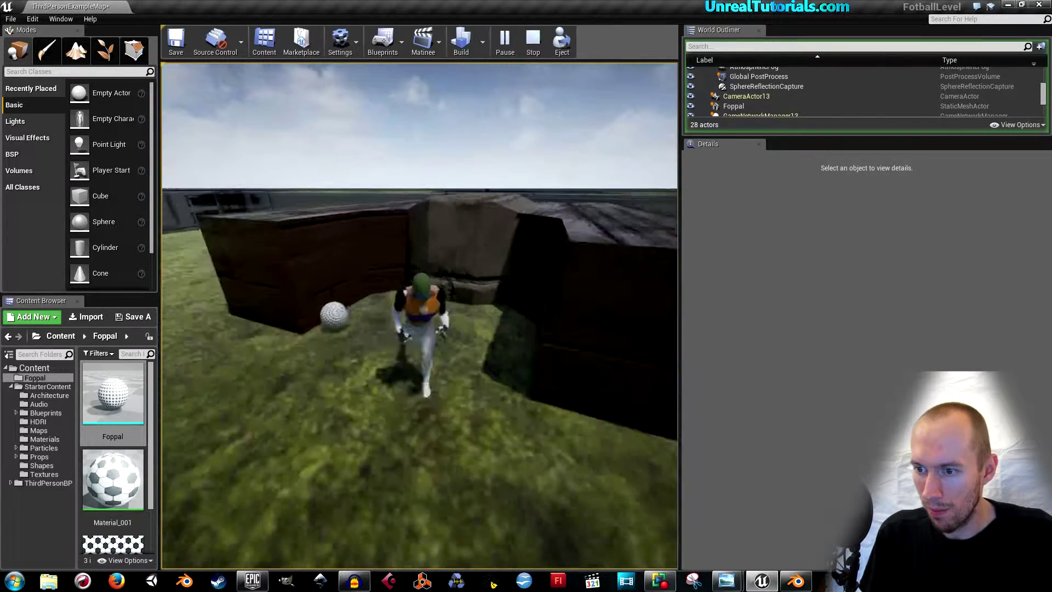
{"action": "key", "text": "w"}
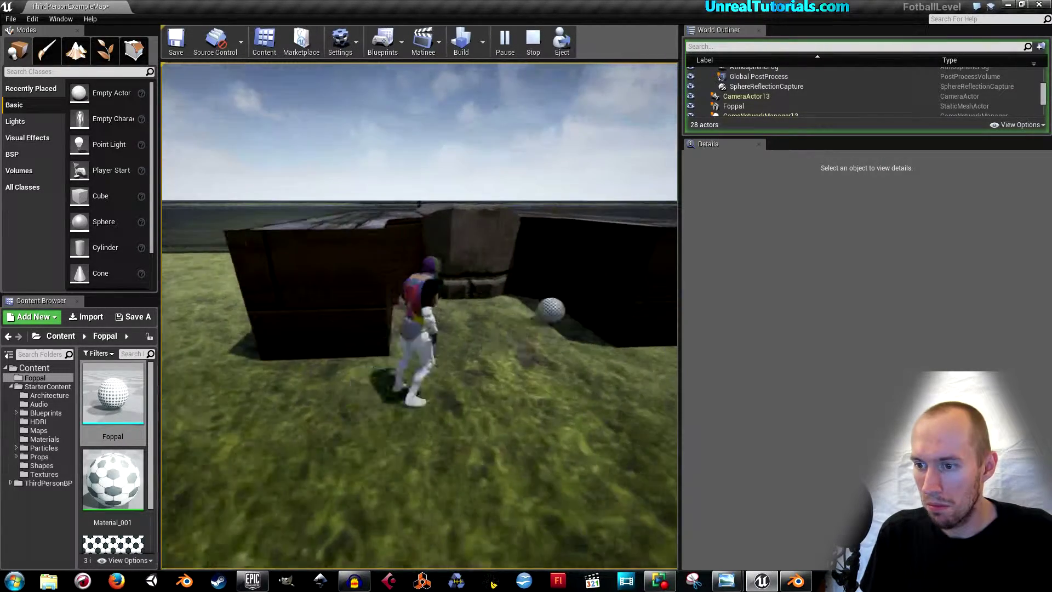
{"action": "key", "text": "w"}
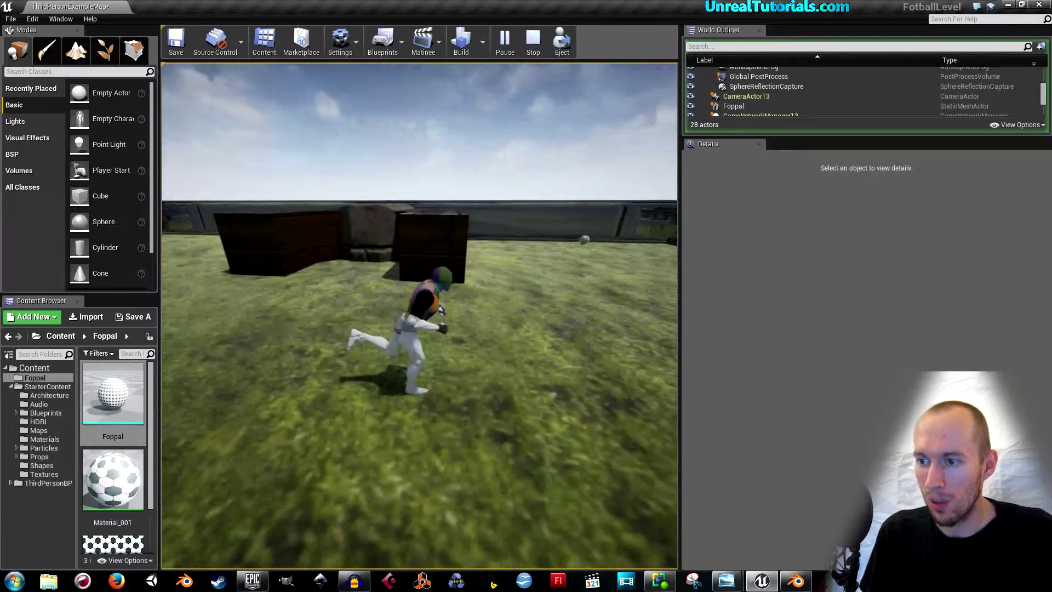
{"action": "key", "text": "Escape"}
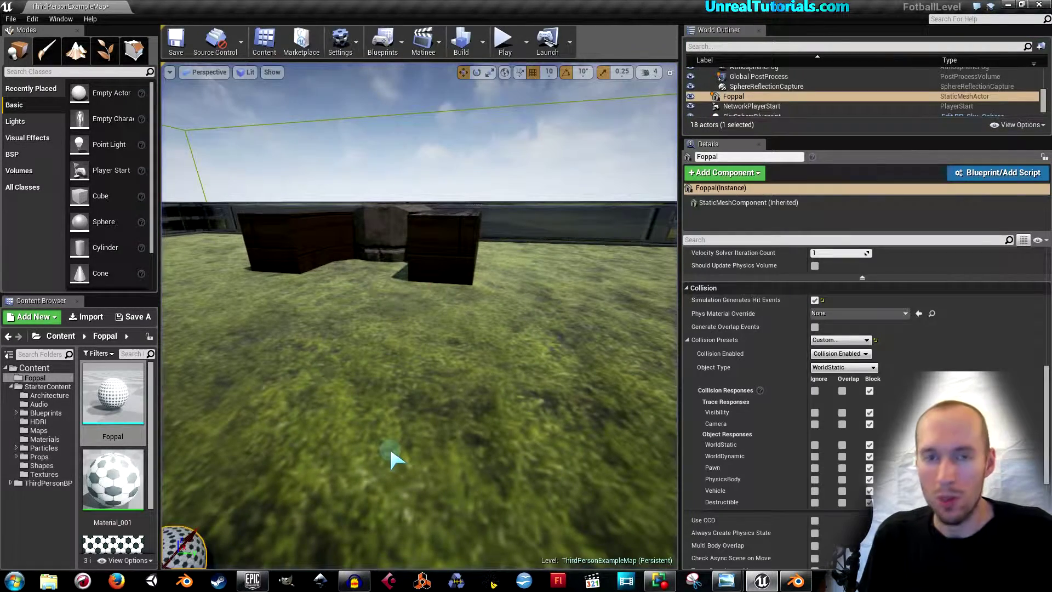
{"action": "right_click_drag", "start_coordinate": [340, 443], "coordinate": [307, 433]}
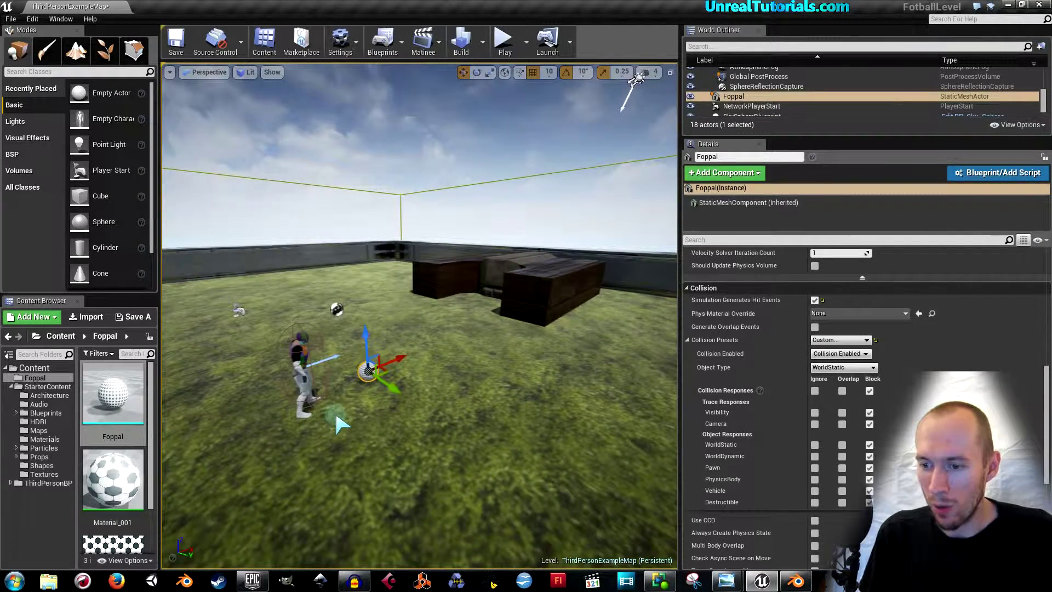
{"action": "right_click_drag", "start_coordinate": [335, 417], "coordinate": [358, 401]}
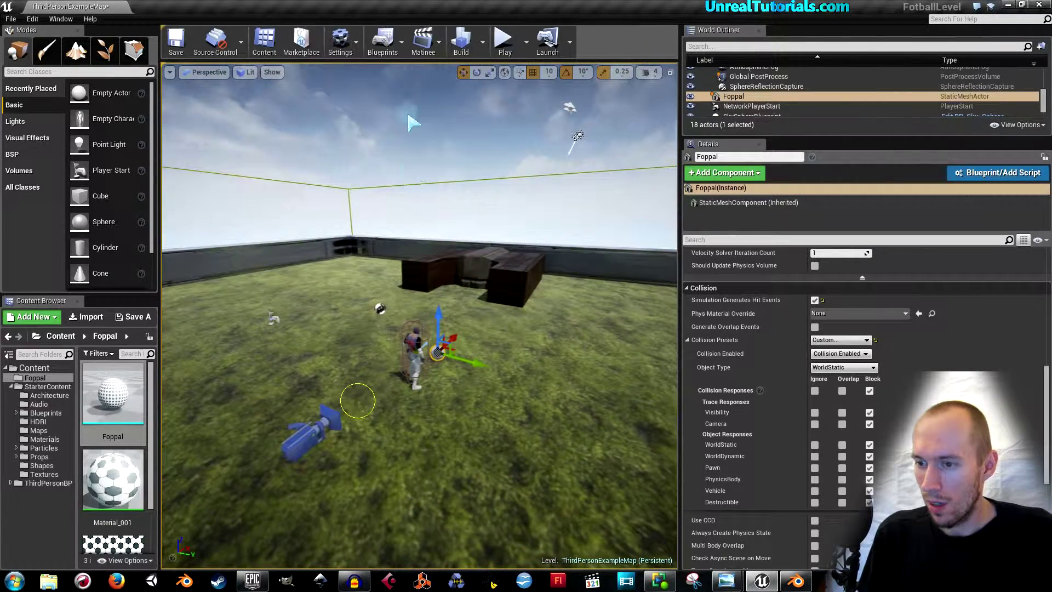
- Play-test again, chasing and kicking the ball across the field and along the walls
{"action": "left_click", "coordinate": [504, 44]}
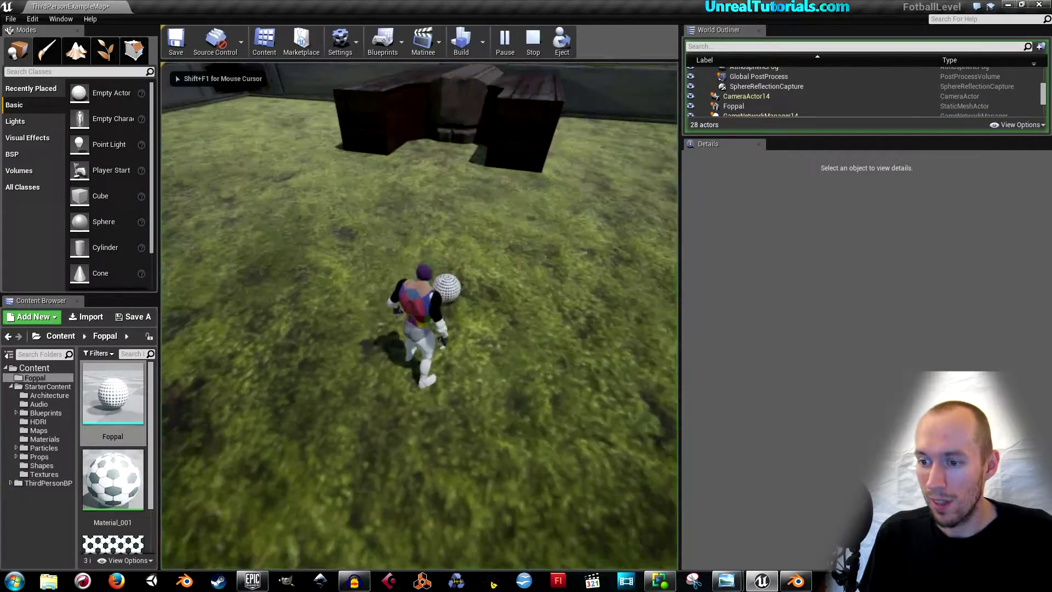
{"action": "key", "text": "w"}
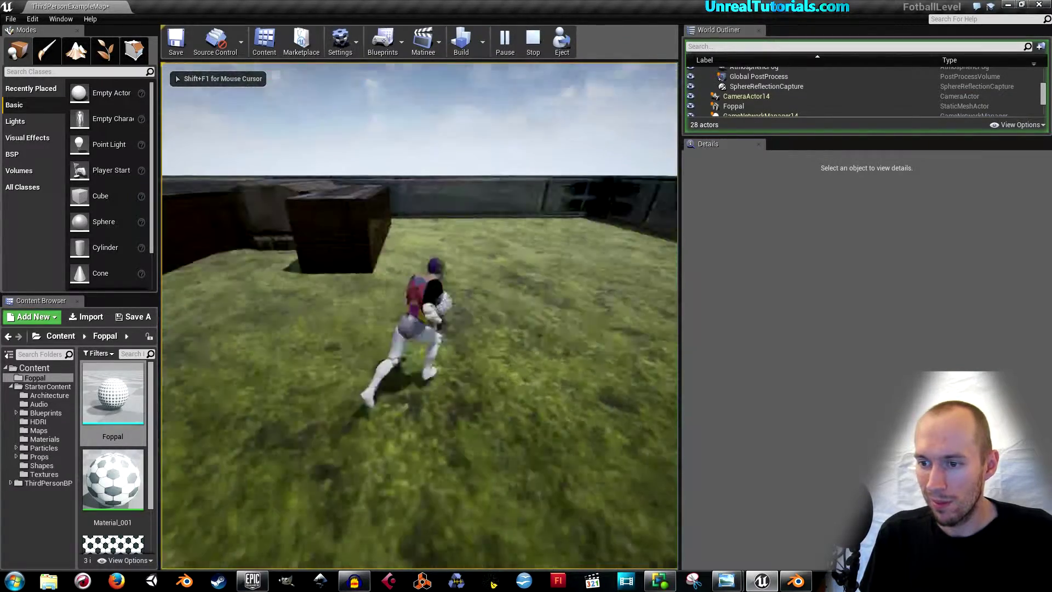
{"action": "key", "text": "w"}
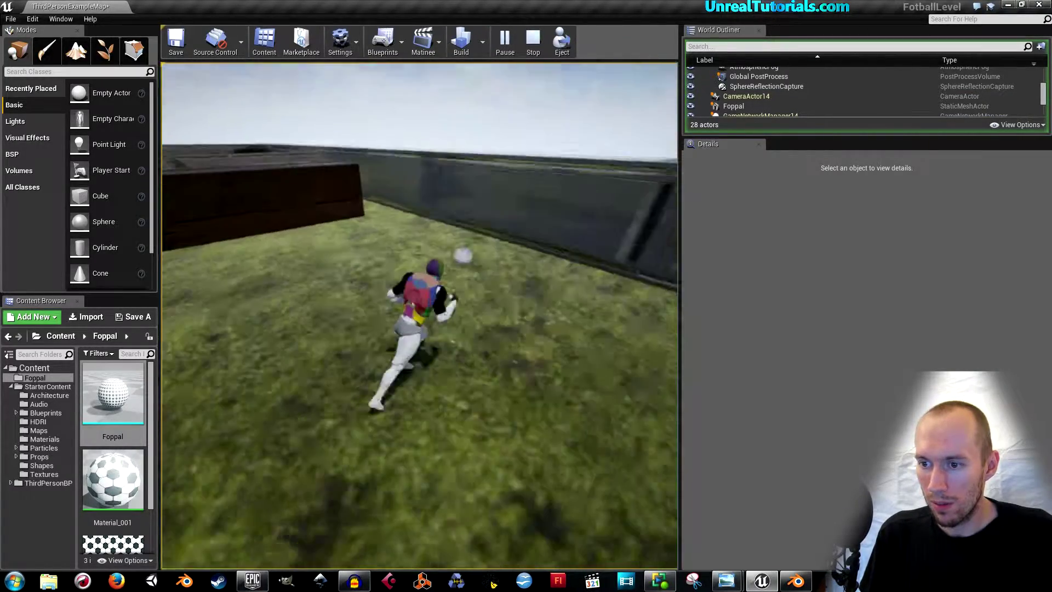
{"action": "key", "text": "w"}
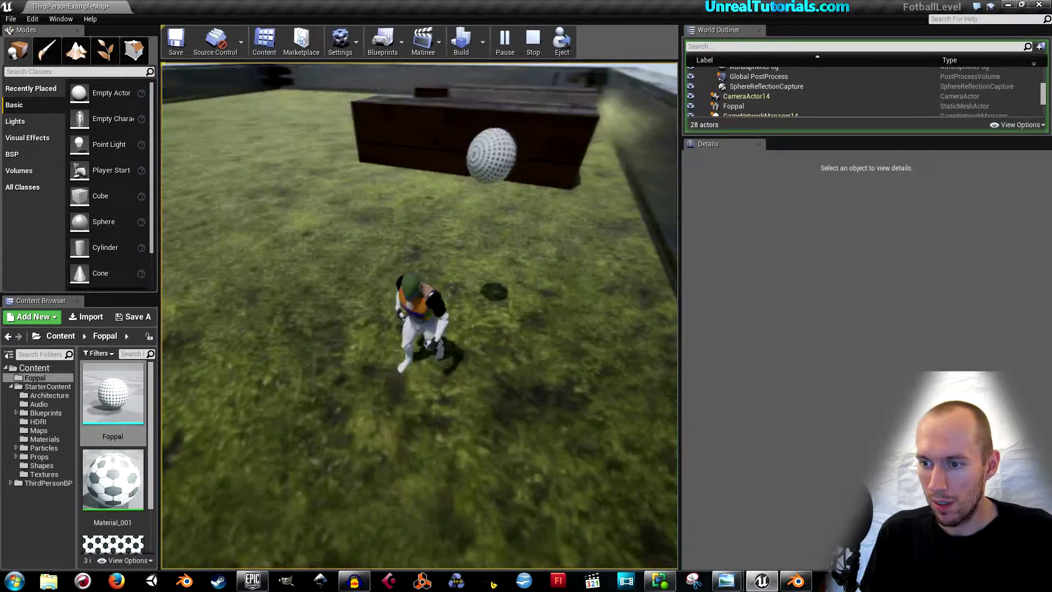
{"action": "key", "text": "w"}
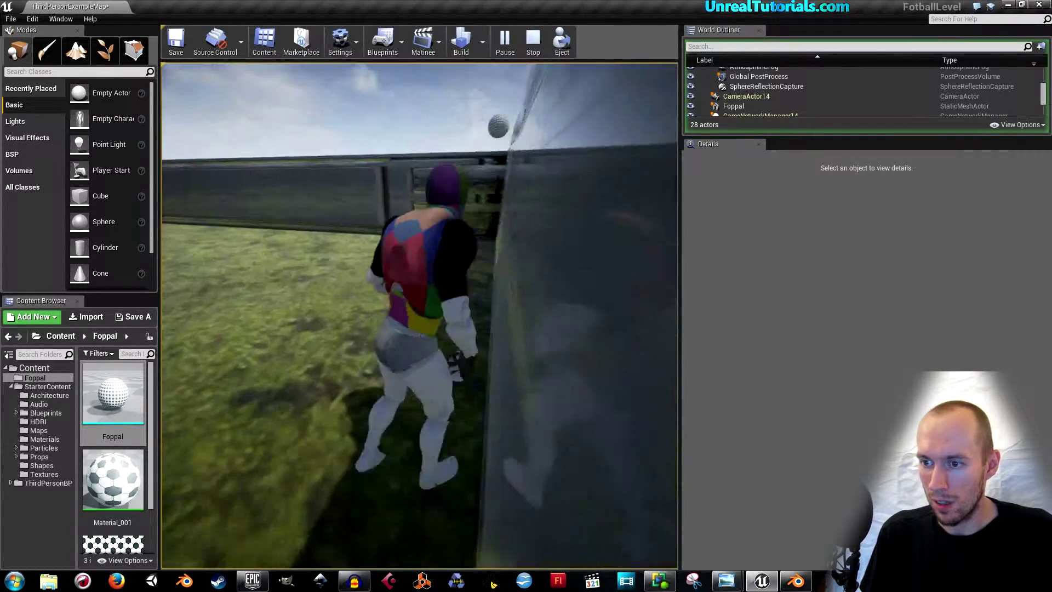
{"action": "key", "text": "w"}
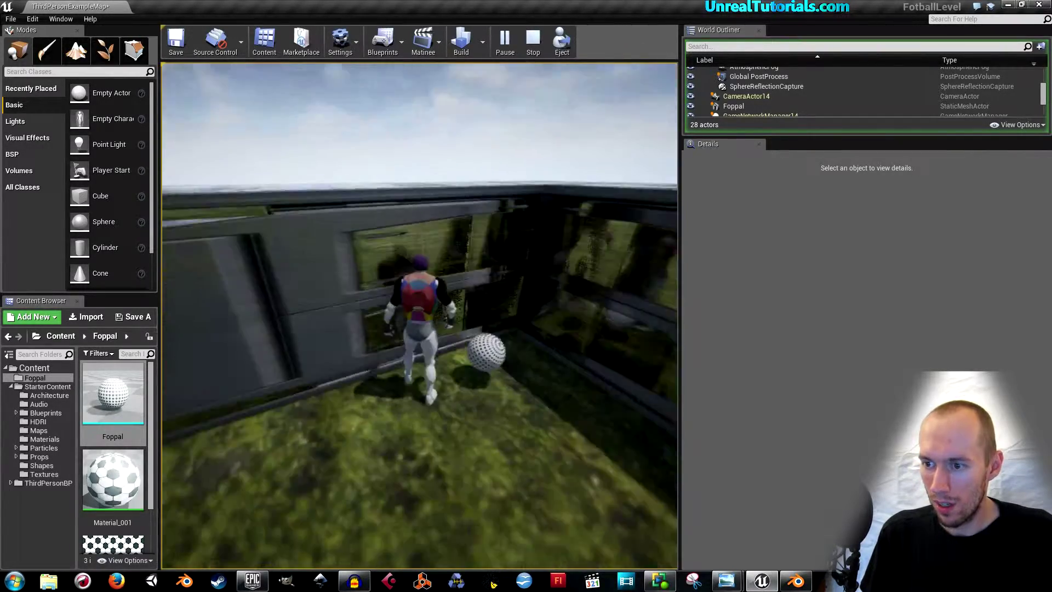
{"action": "key", "text": "w"}
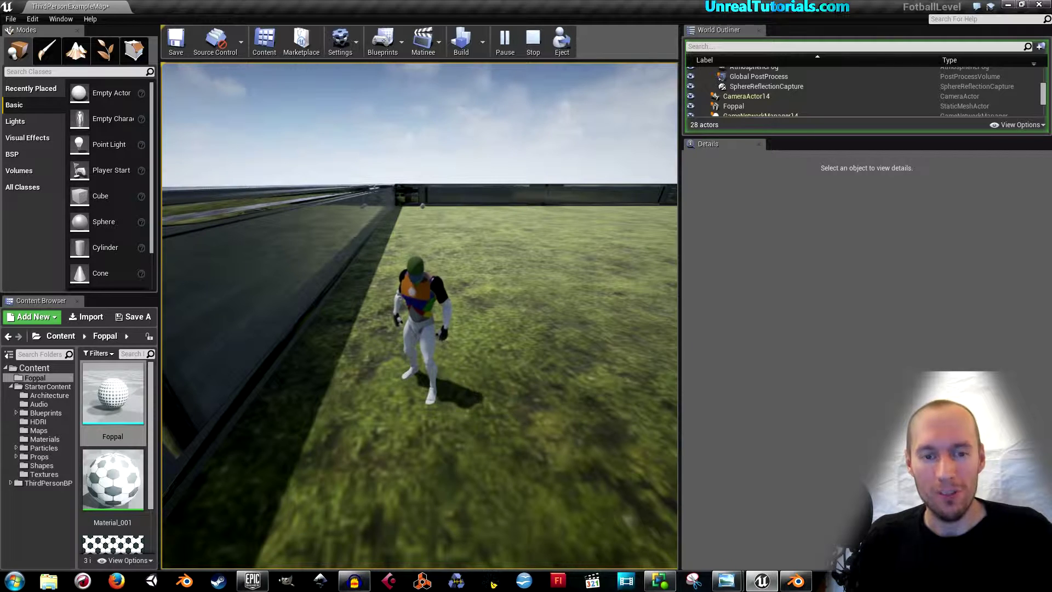
{"action": "key", "text": "Escape"}
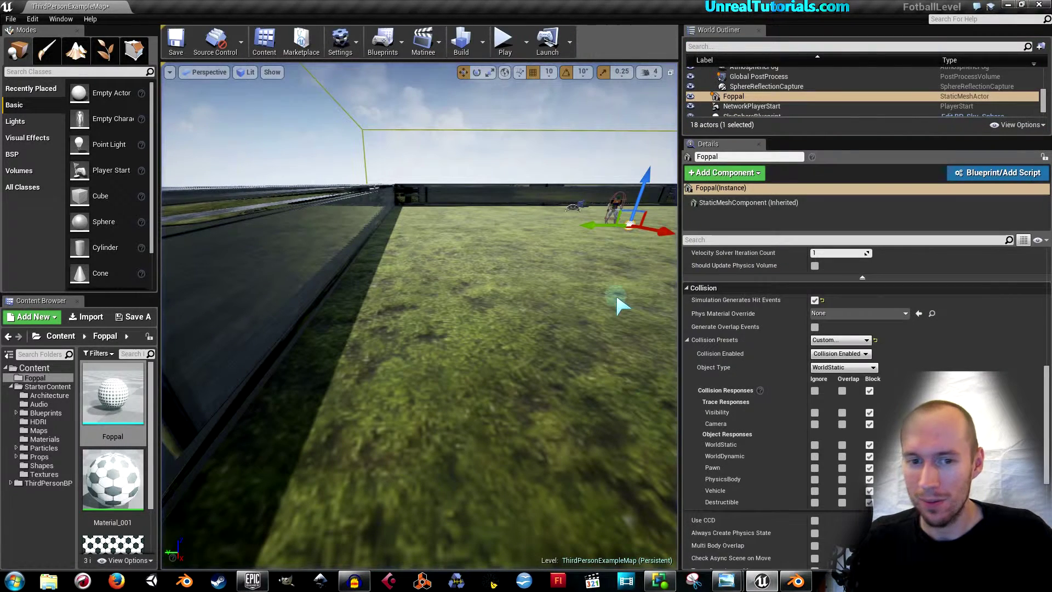